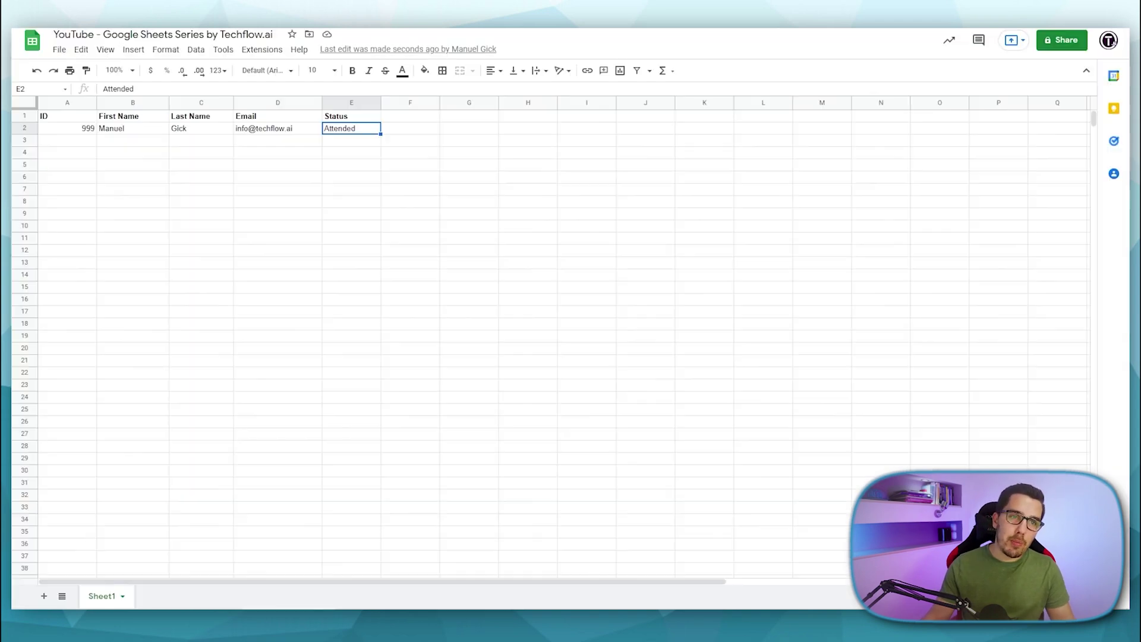
Add a bold 'Transferred' header in the empty column F header cell
click(358, 226)
click(361, 142)
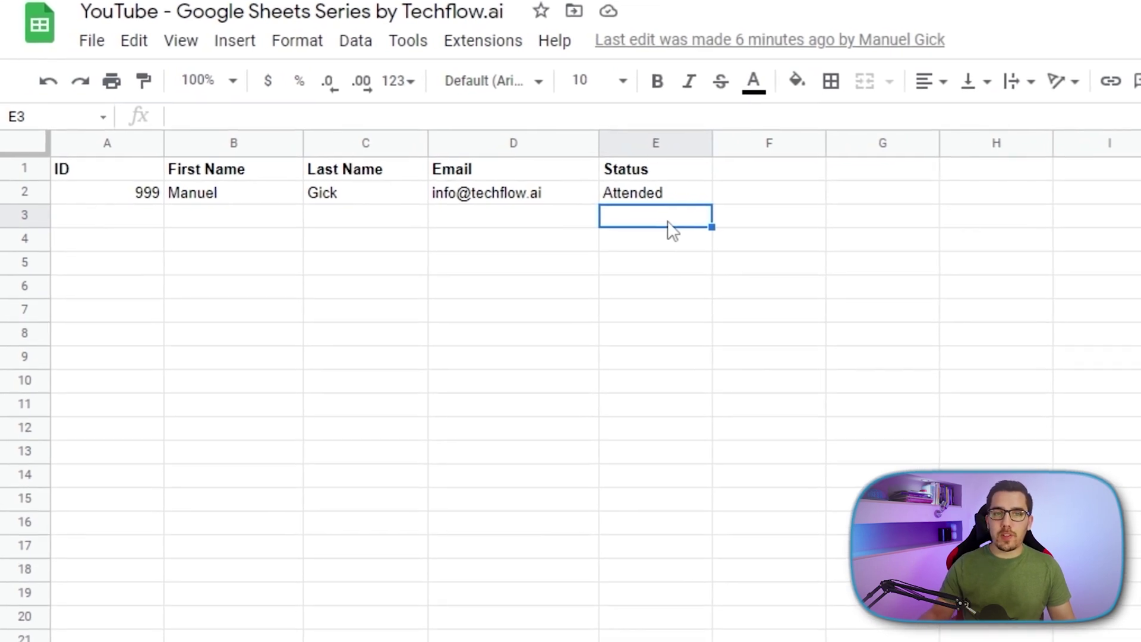
click(440, 367)
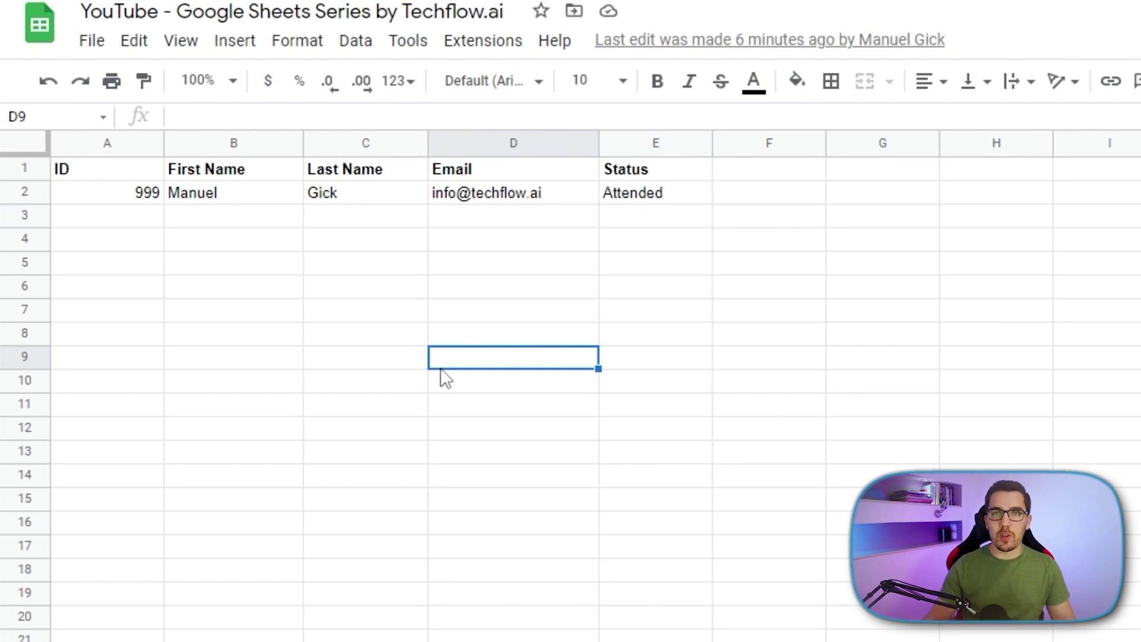
click(751, 328)
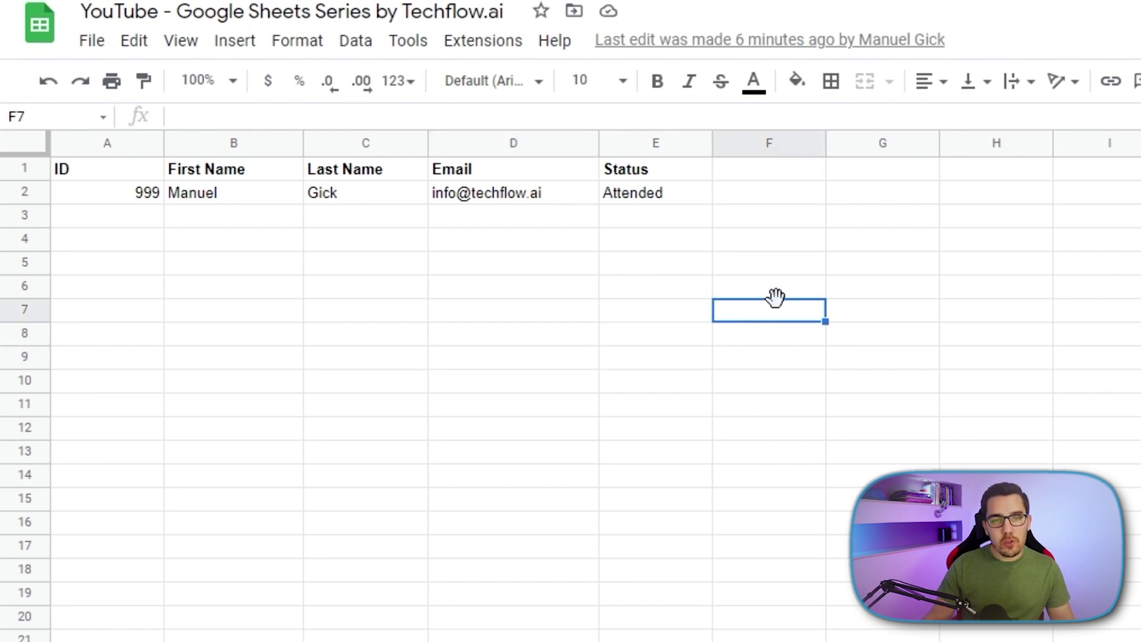
mouse_move(597, 142)
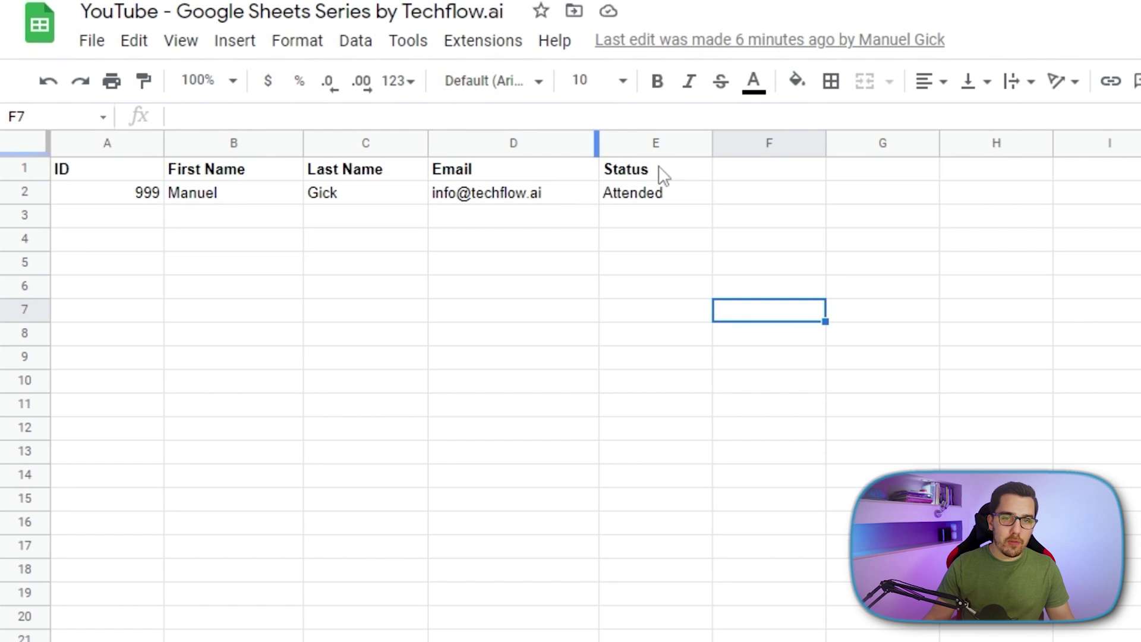
click(763, 173)
text(Tran)
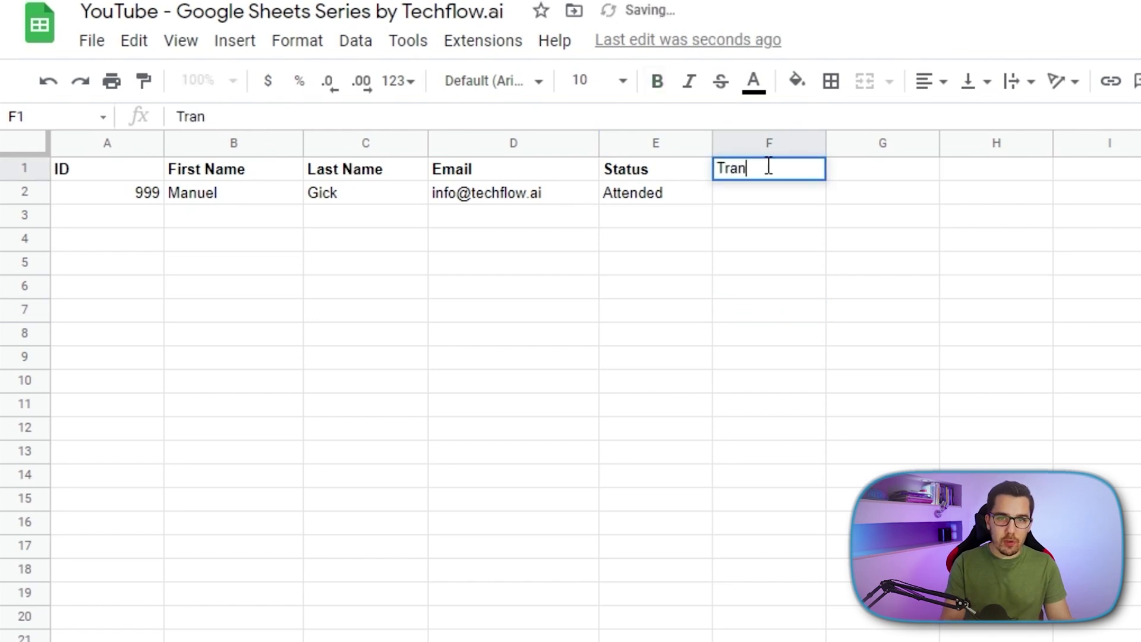
text(sferred)
key(Return)
click(764, 170)
key(ctrl+b)
Widen column F and extend its header to read 'Transferred to CRM'
key(Down)
key(Right)
key(Right)
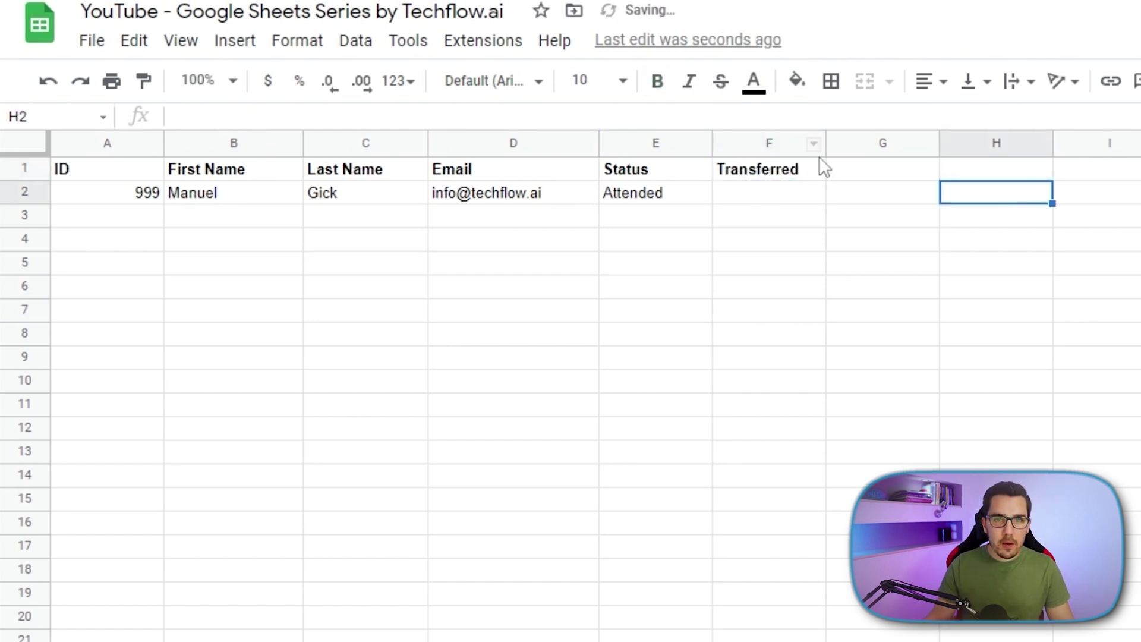
drag(823, 146, 913, 146)
double_click(851, 176)
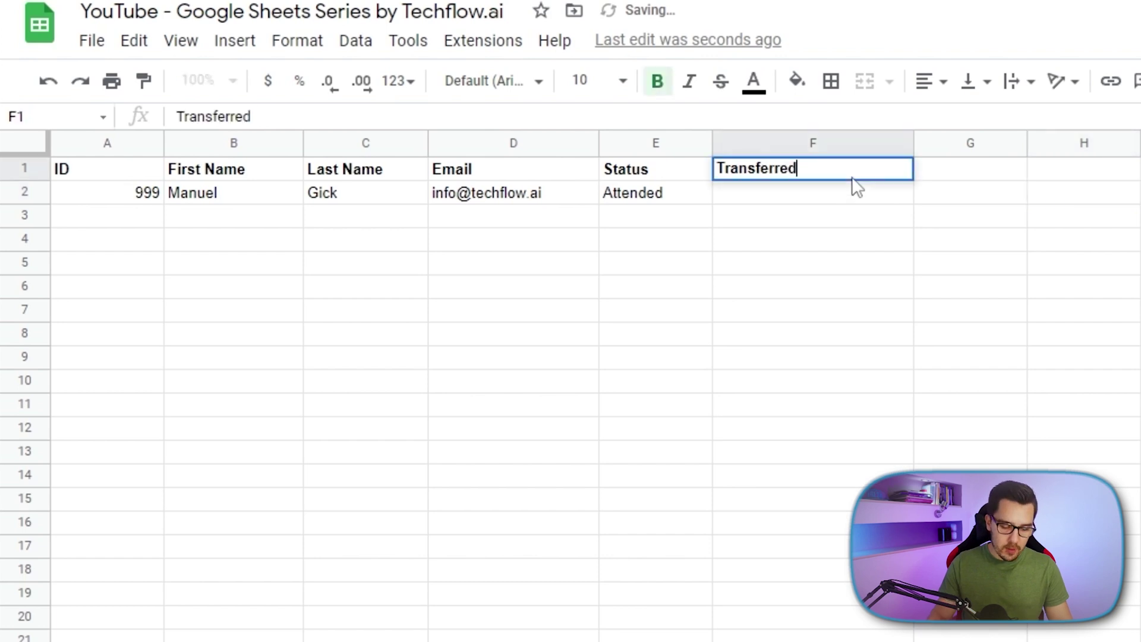
text(to CRM)
key(Tab)
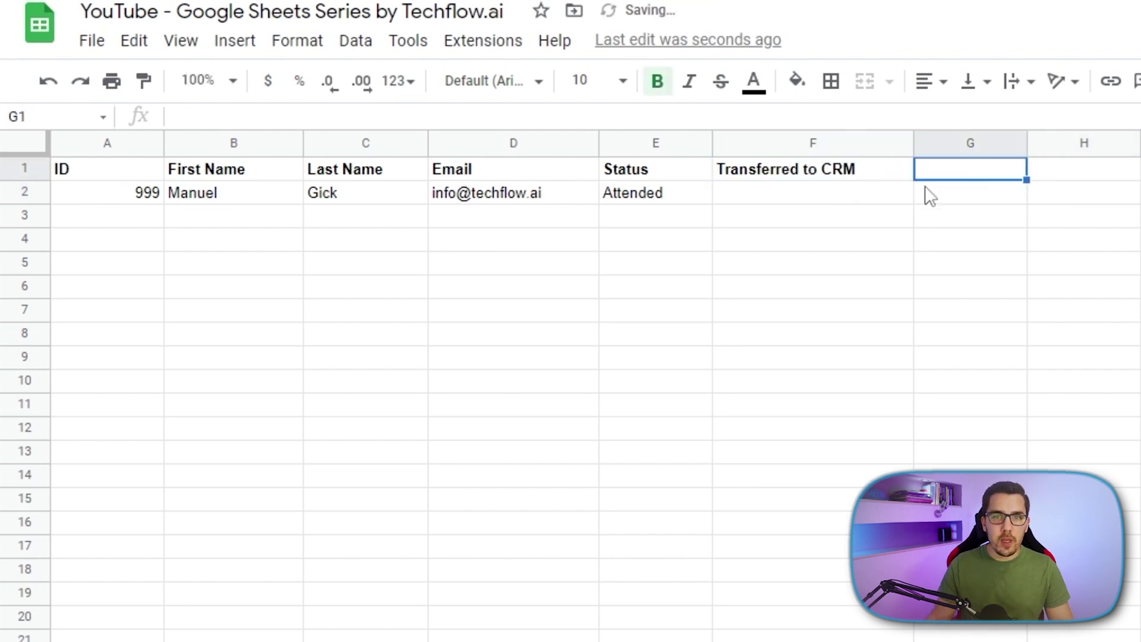
click(887, 198)
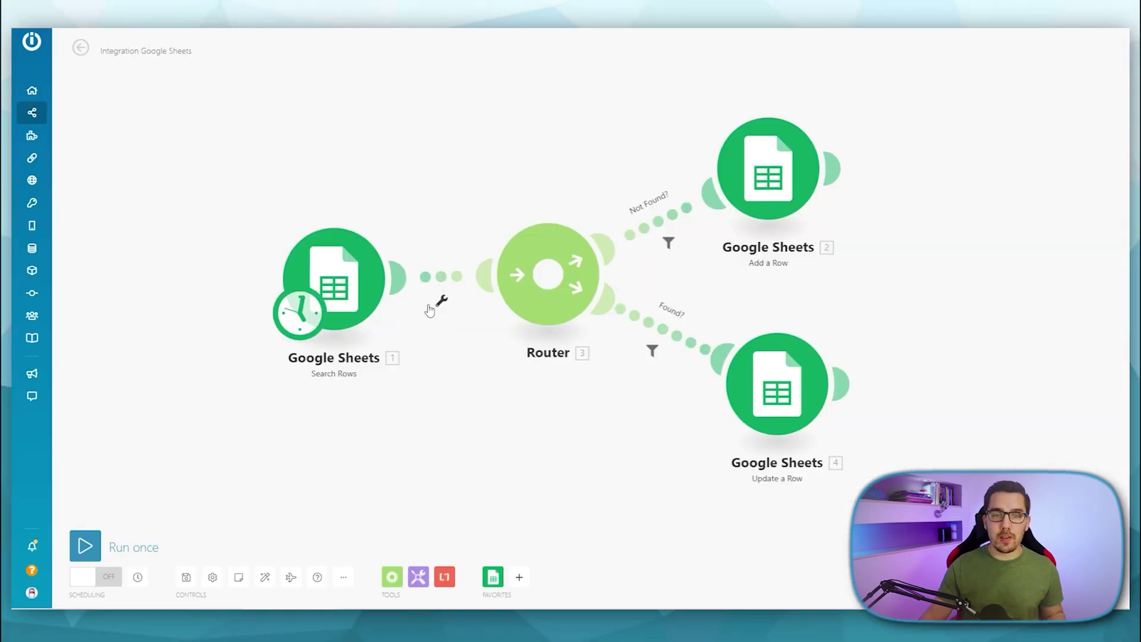
Unlink the first Search Rows module from the Router and clone it
mouse_move(429, 309)
mouse_down()
mouse_move(548, 196)
mouse_move(436, 212)
mouse_move(479, 227)
mouse_move(437, 144)
mouse_up()
right_click(522, 198)
click(541, 216)
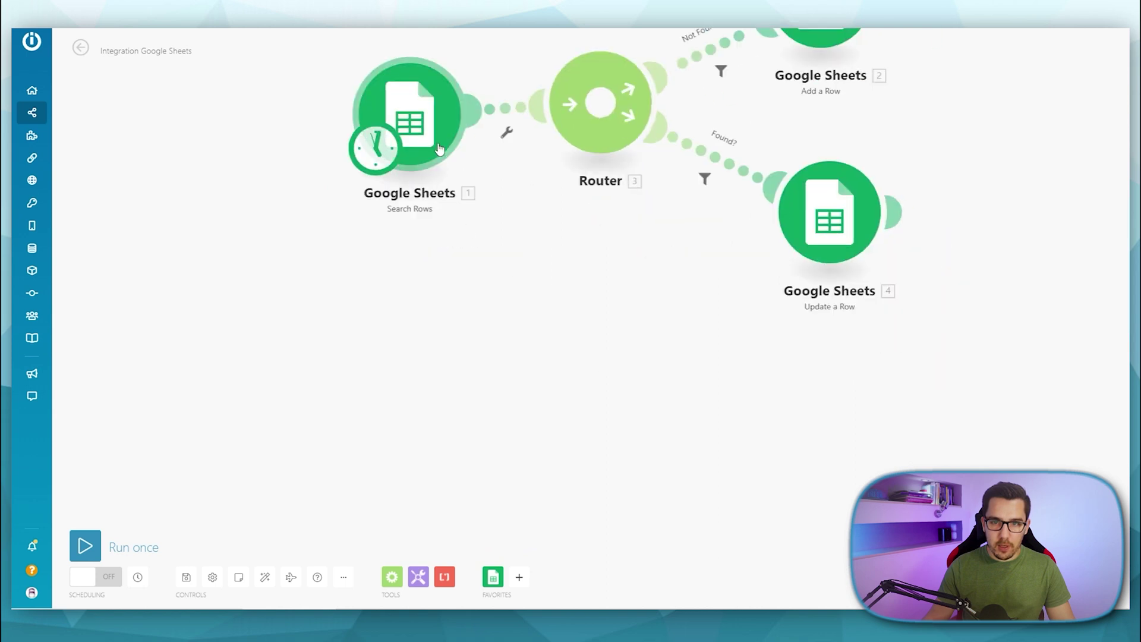
right_click(436, 143)
click(465, 235)
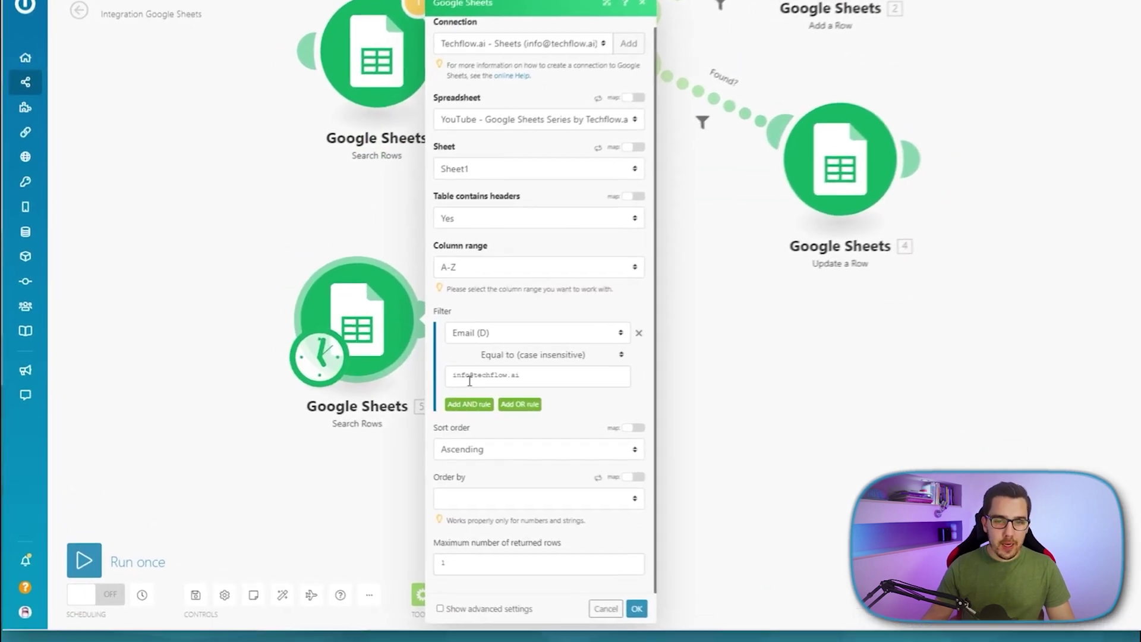
Add an AND condition: Transferred to CRM (F) not equal to (case insensitive) Yes
click(470, 404)
click(545, 357)
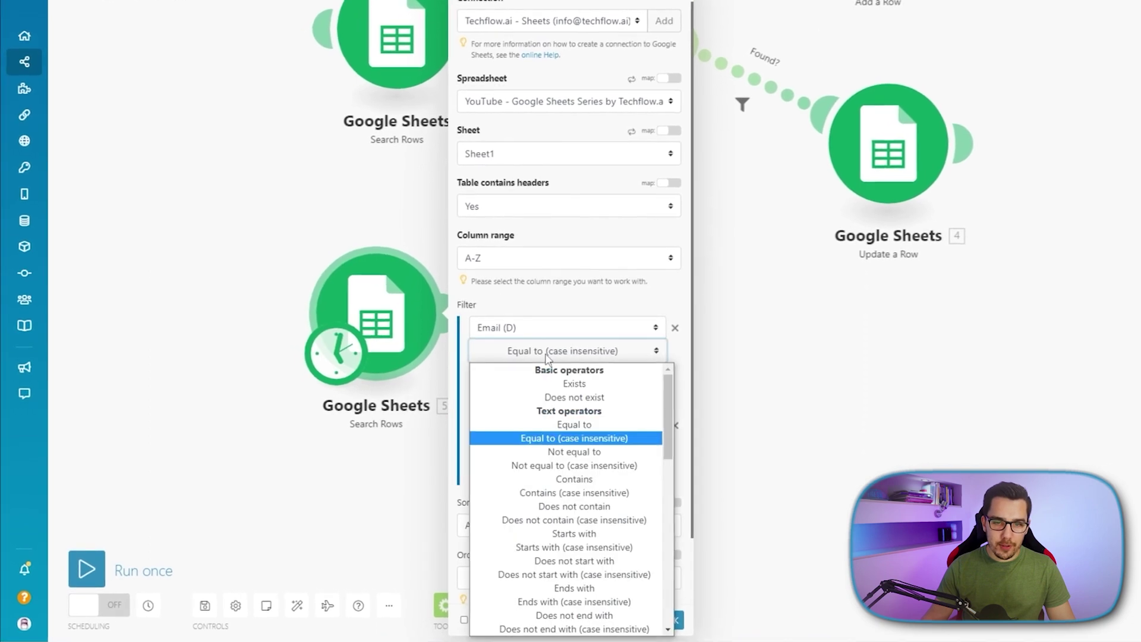
click(545, 358)
click(511, 429)
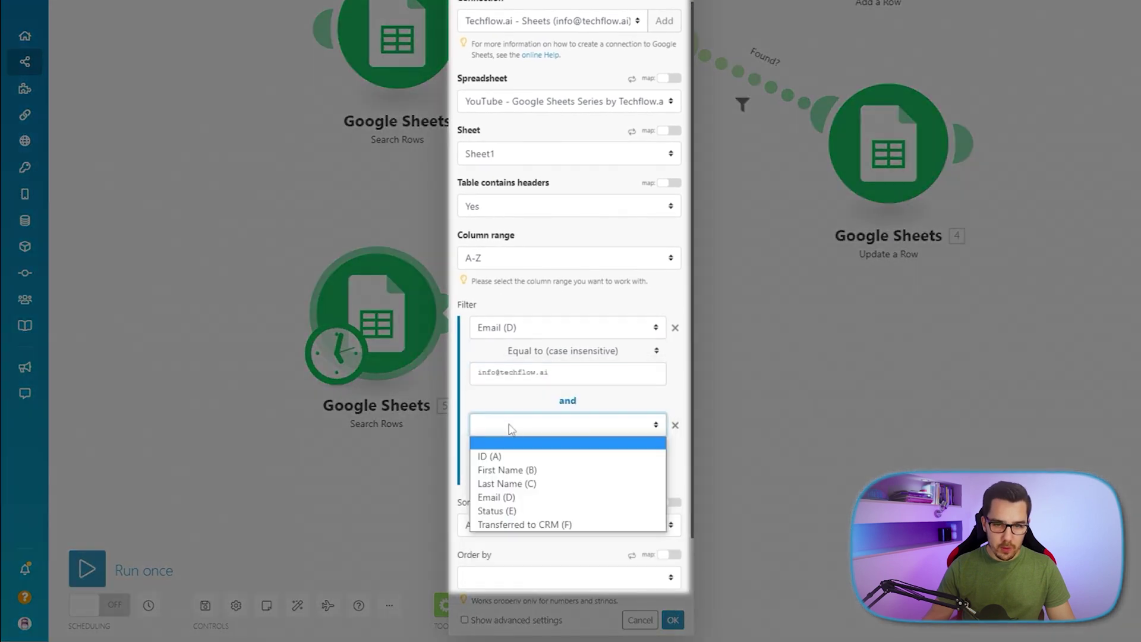
click(524, 525)
click(562, 448)
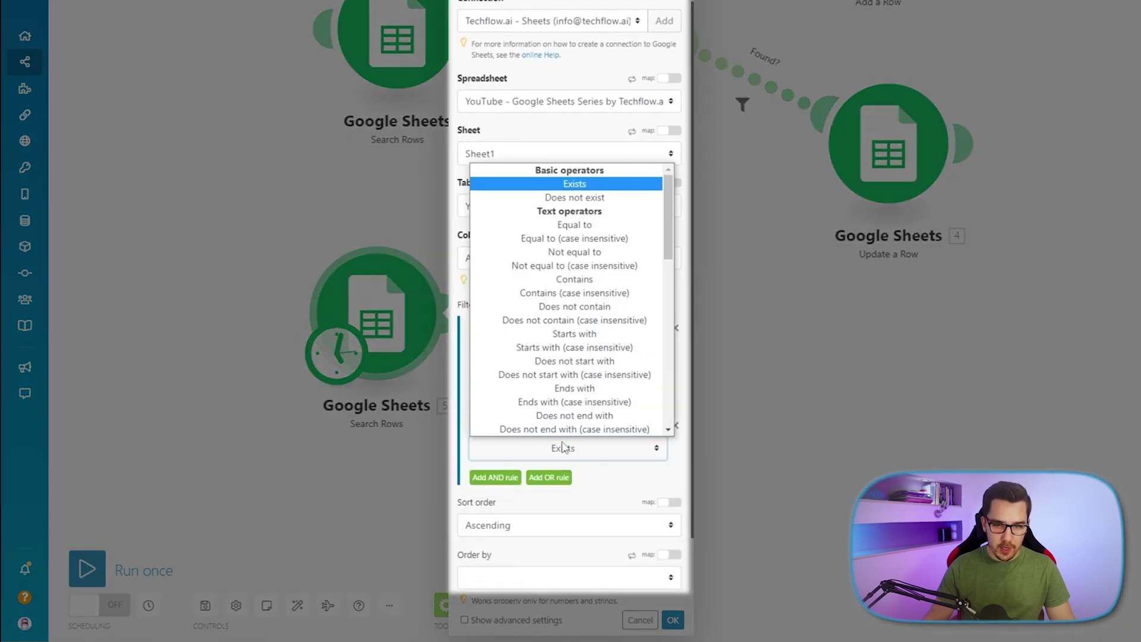
click(584, 198)
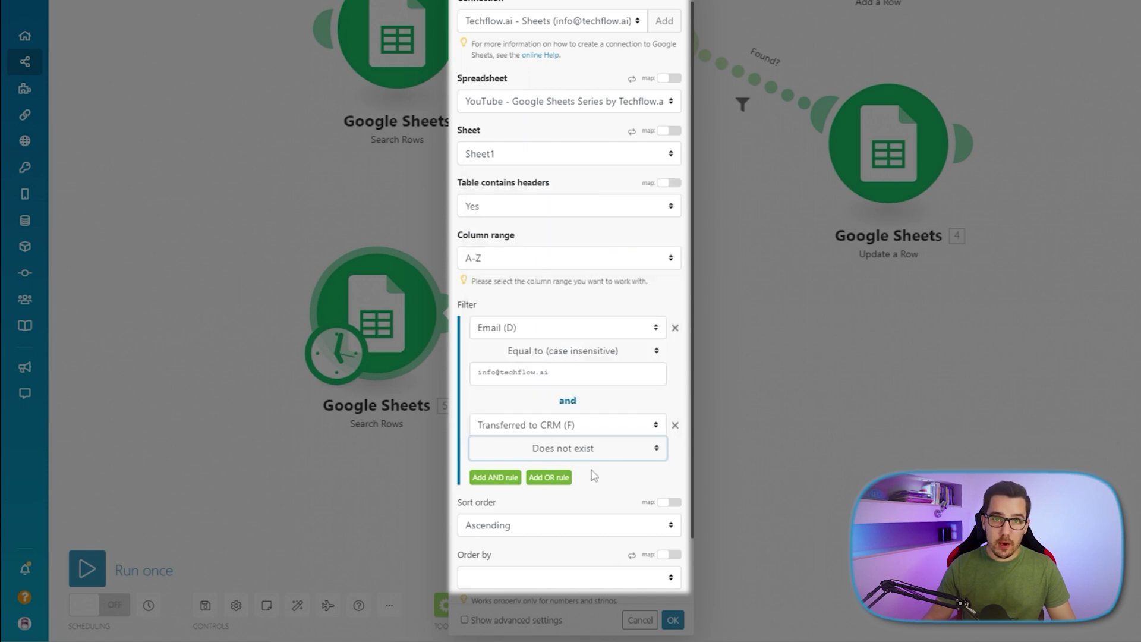
click(562, 449)
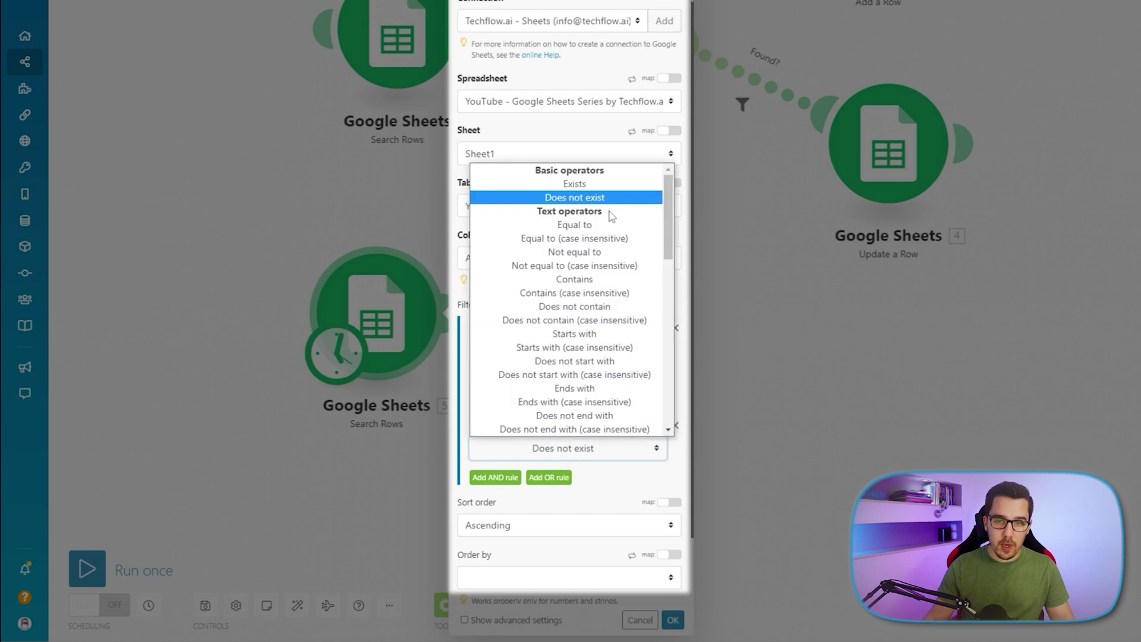
click(543, 250)
click(517, 468)
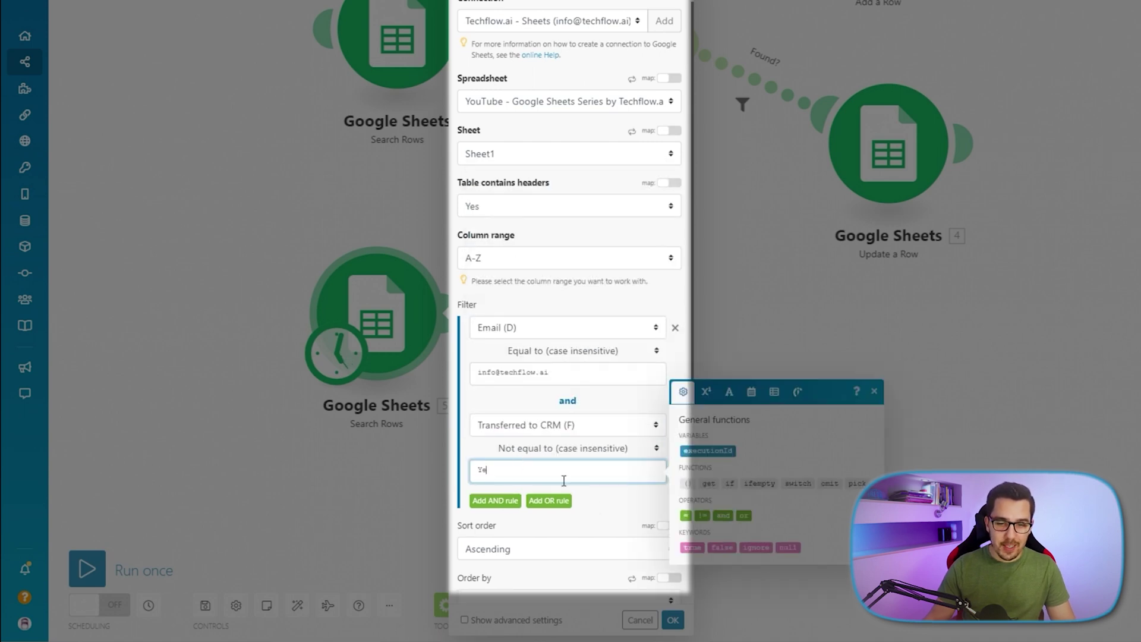
text(s)
click(622, 526)
scroll(565, 446, down, 1)
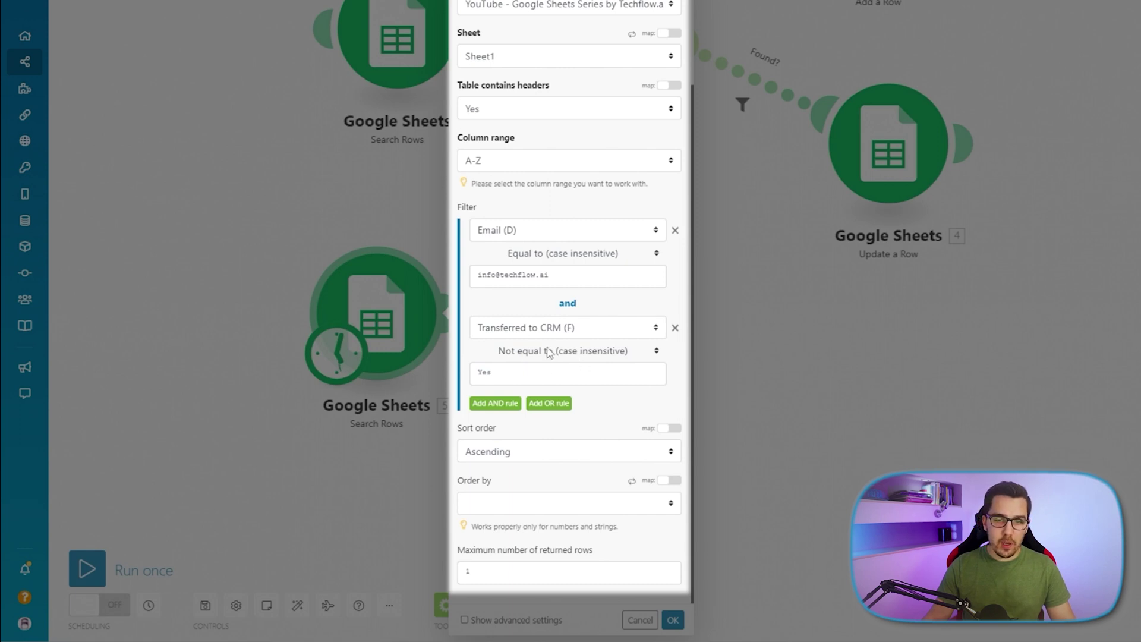
Set the Email condition to Exists and save the cloned module's settings
click(553, 255)
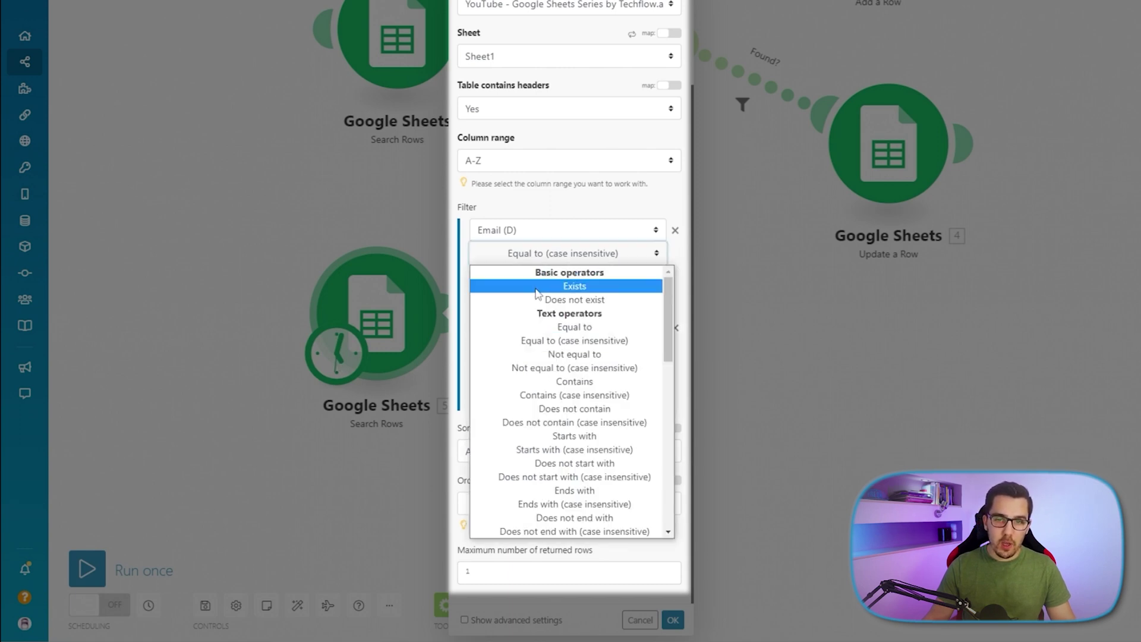
click(555, 284)
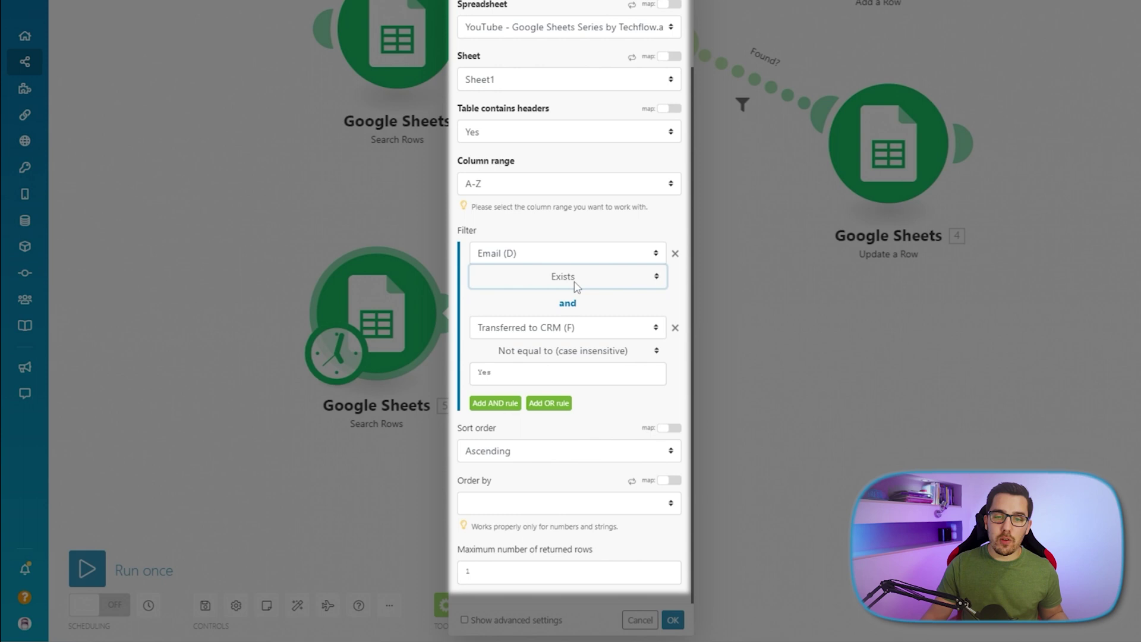
click(675, 621)
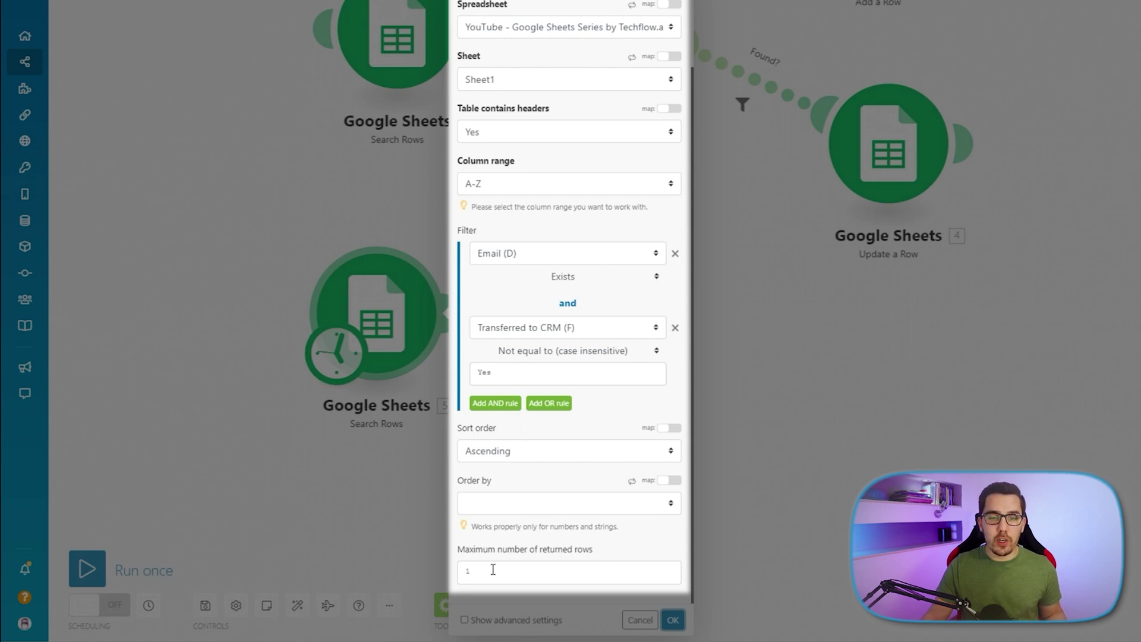
click(492, 569)
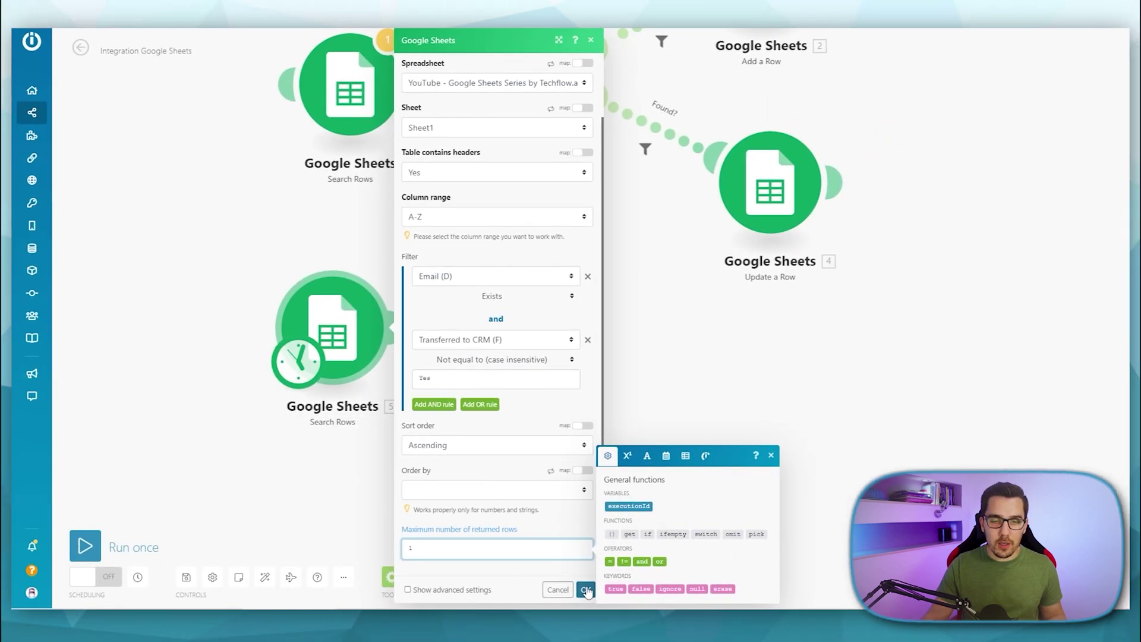
click(615, 599)
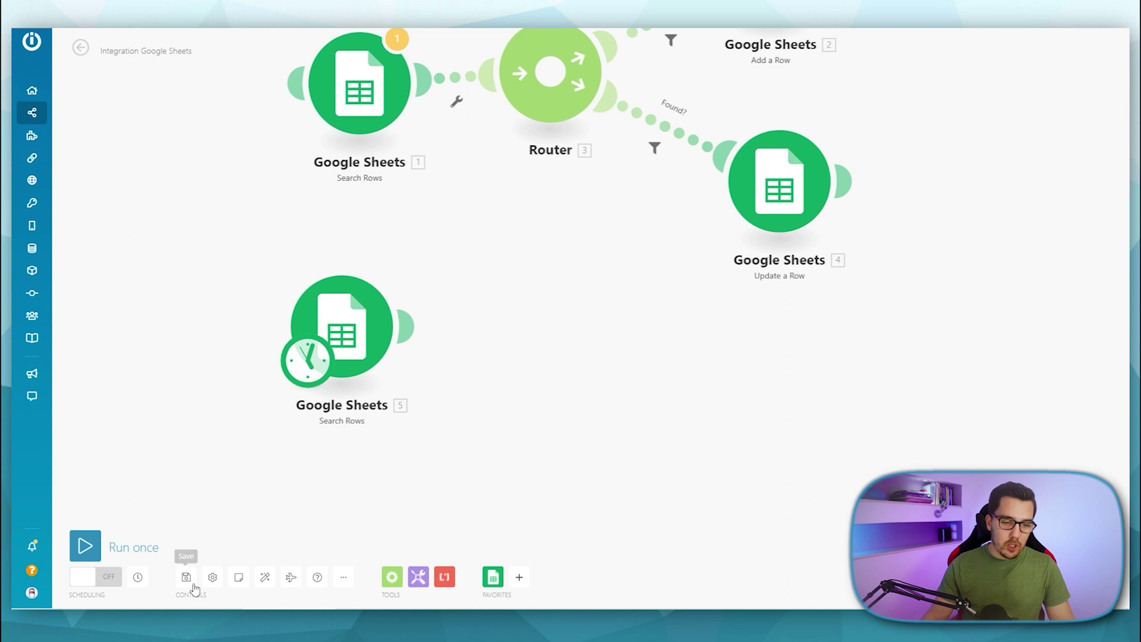
Run the scenario once and check the existing row's email in the sheet
click(150, 557)
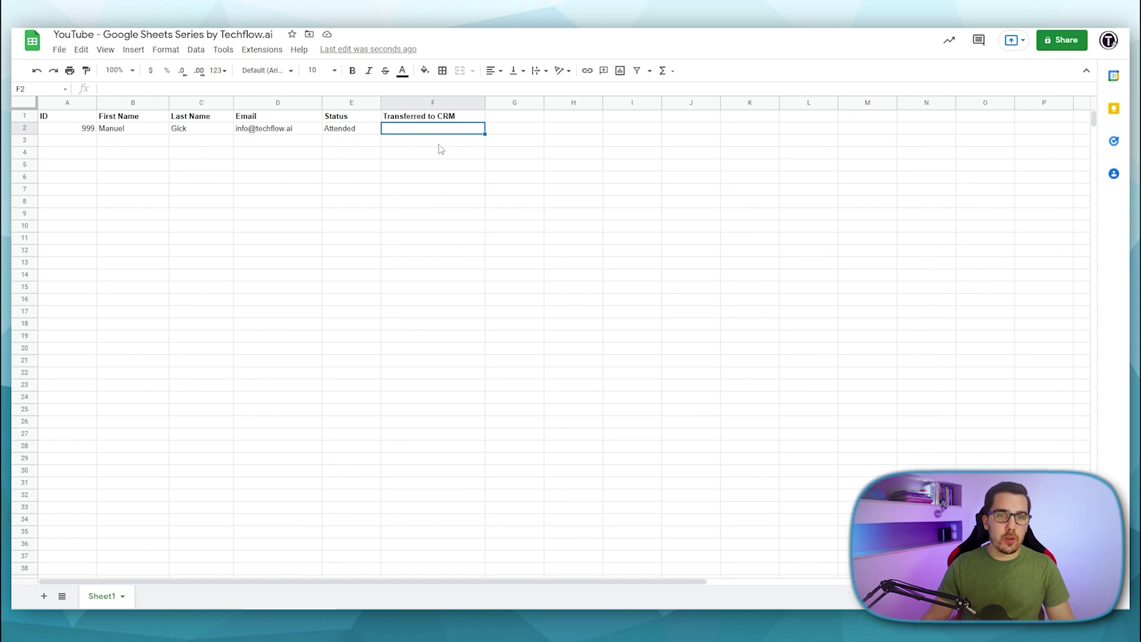
click(384, 151)
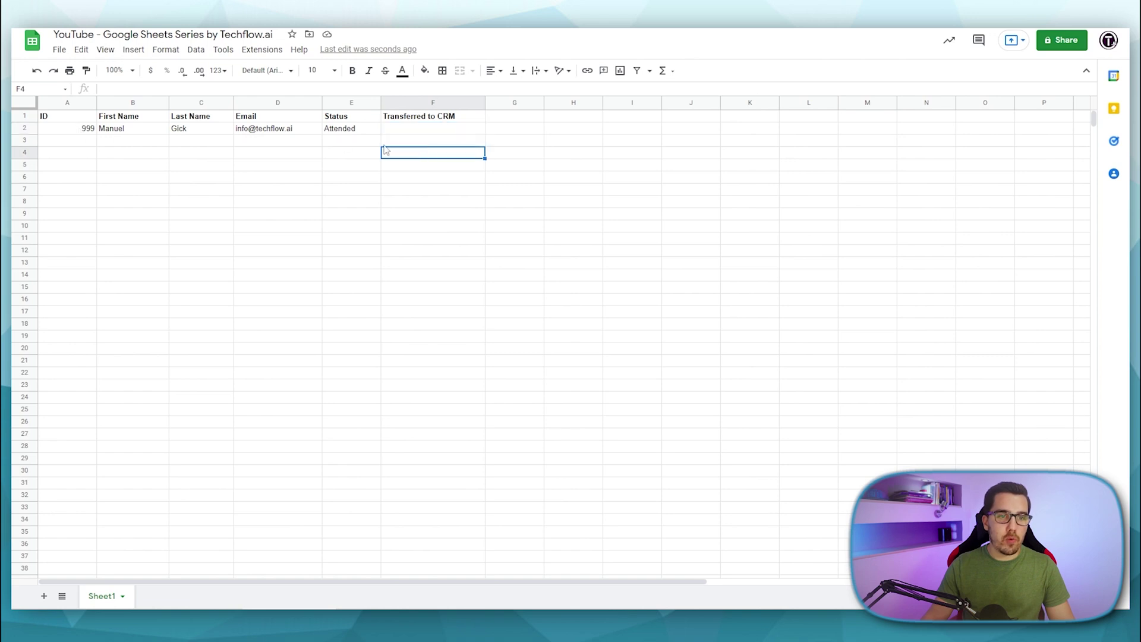
click(264, 134)
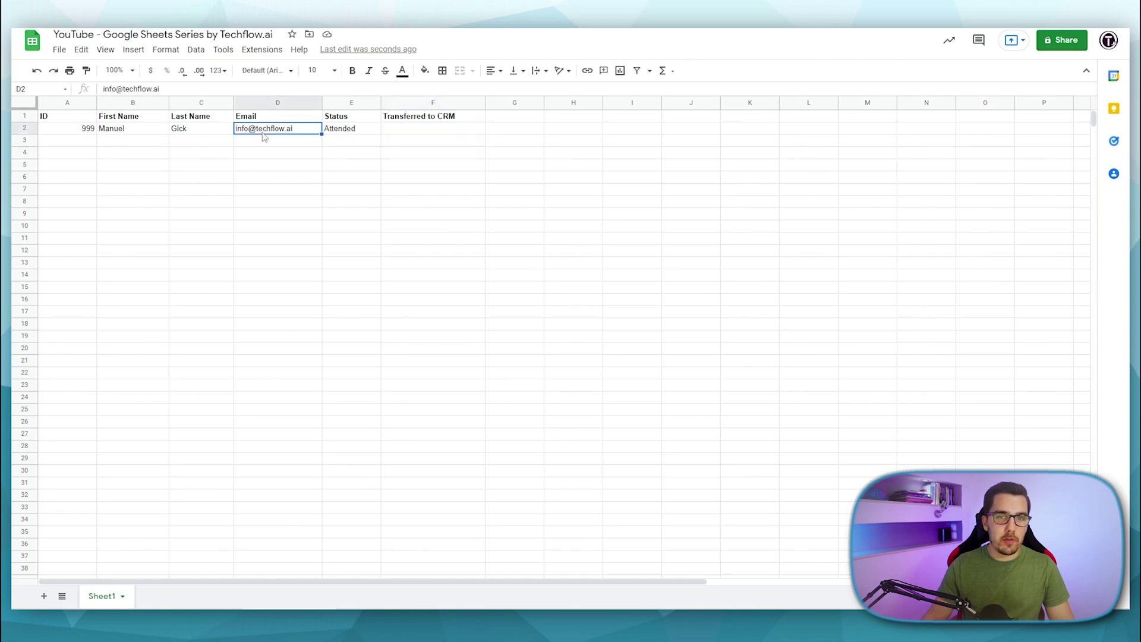
click(413, 140)
click(342, 154)
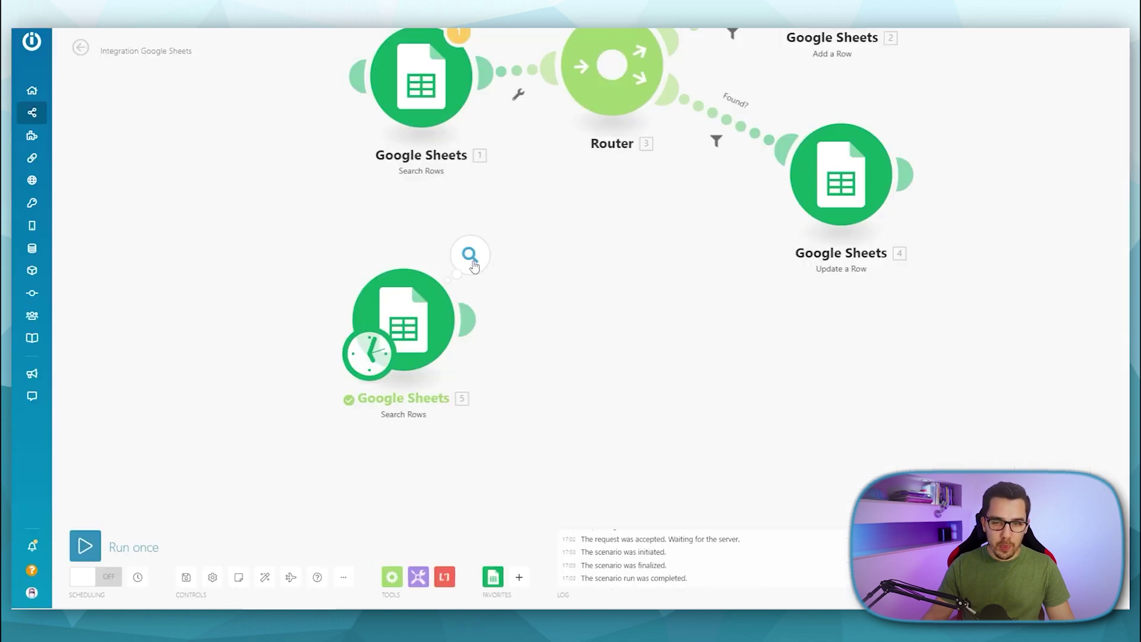
Inspect the new search module's one-bundle output and add an empty module after it
click(470, 256)
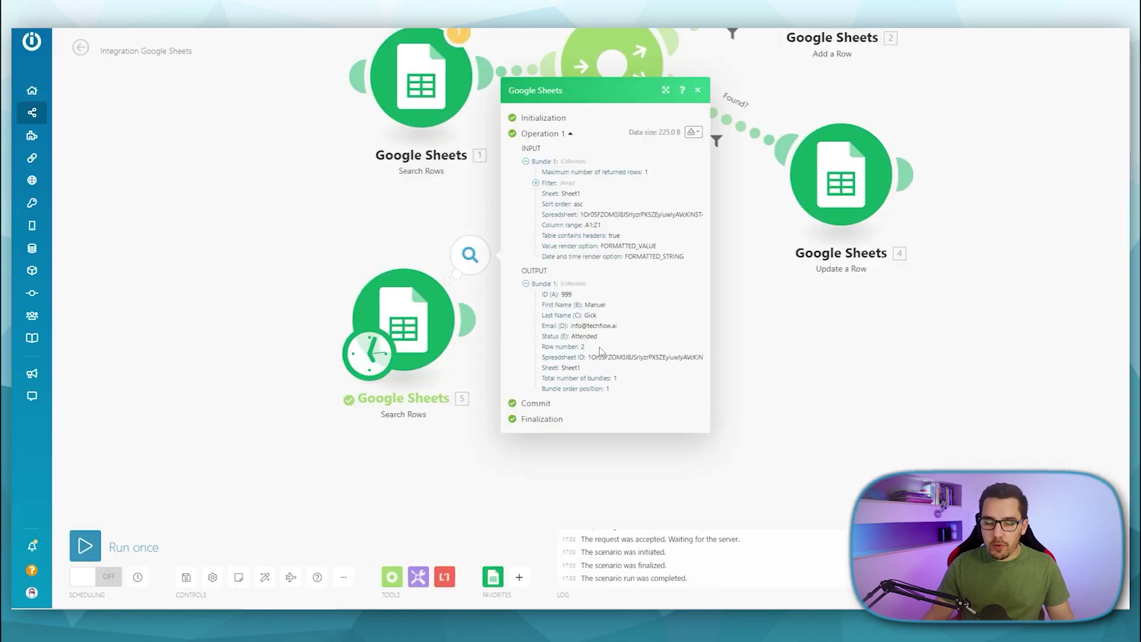
drag(804, 379, 760, 385)
click(427, 328)
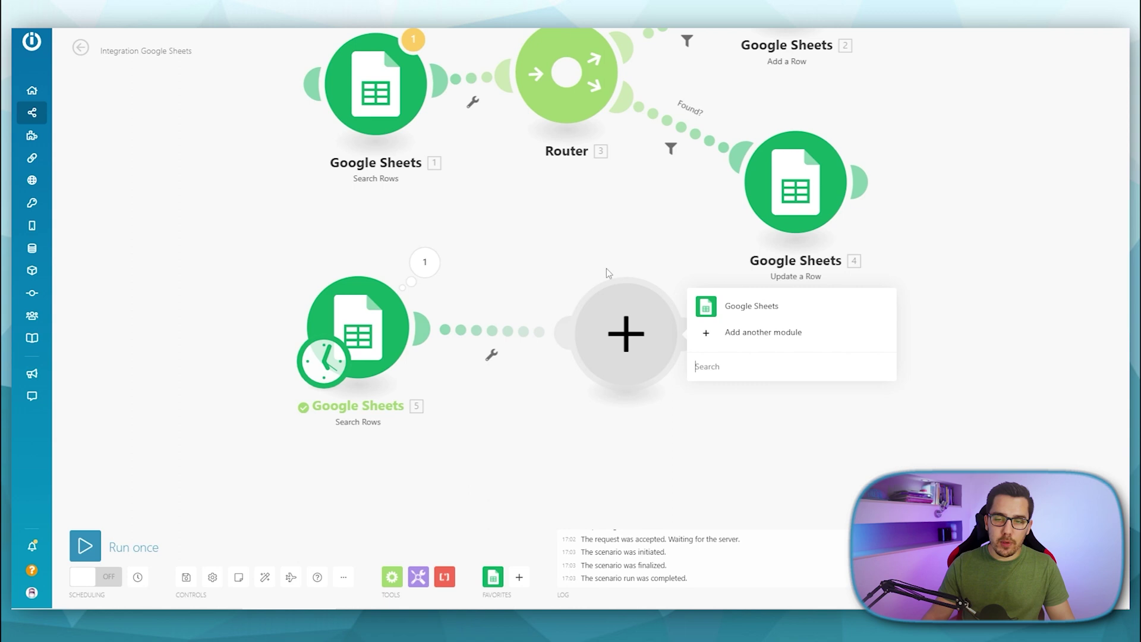
Add a Tools Set variable module after the search, storing the row's Email (D) as 'to CRM'
click(685, 419)
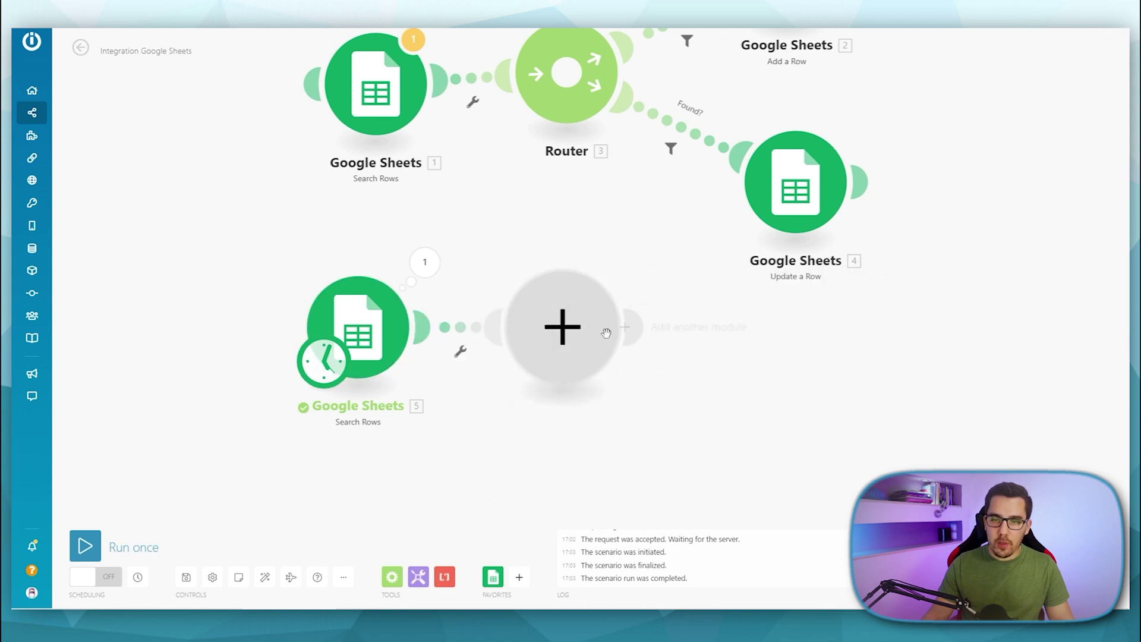
click(605, 333)
click(674, 325)
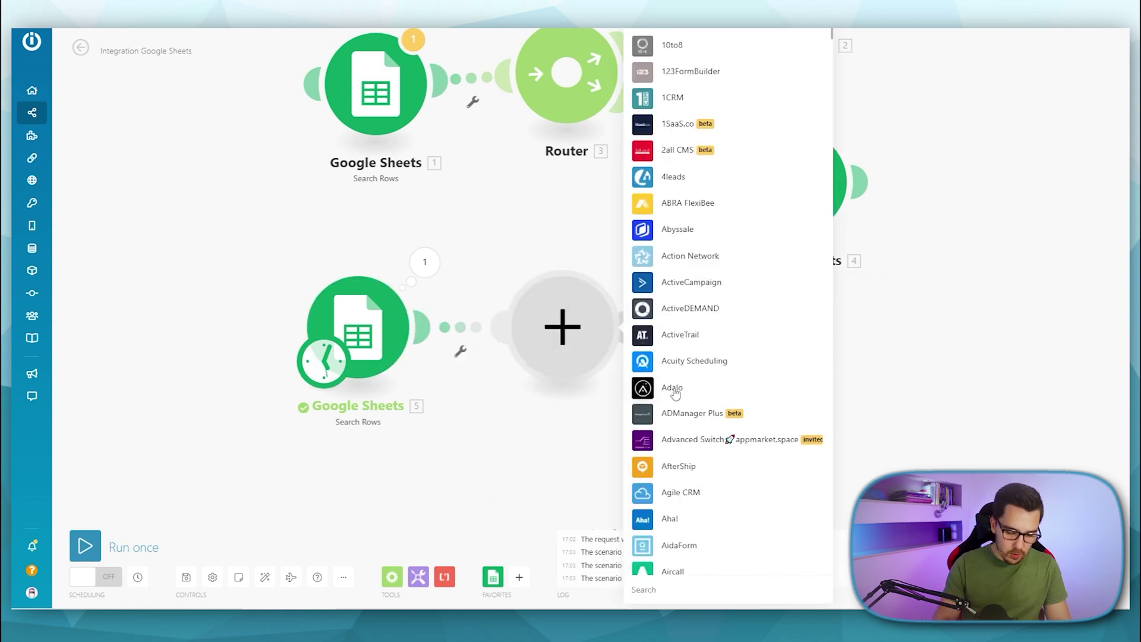
text(tool)
click(670, 328)
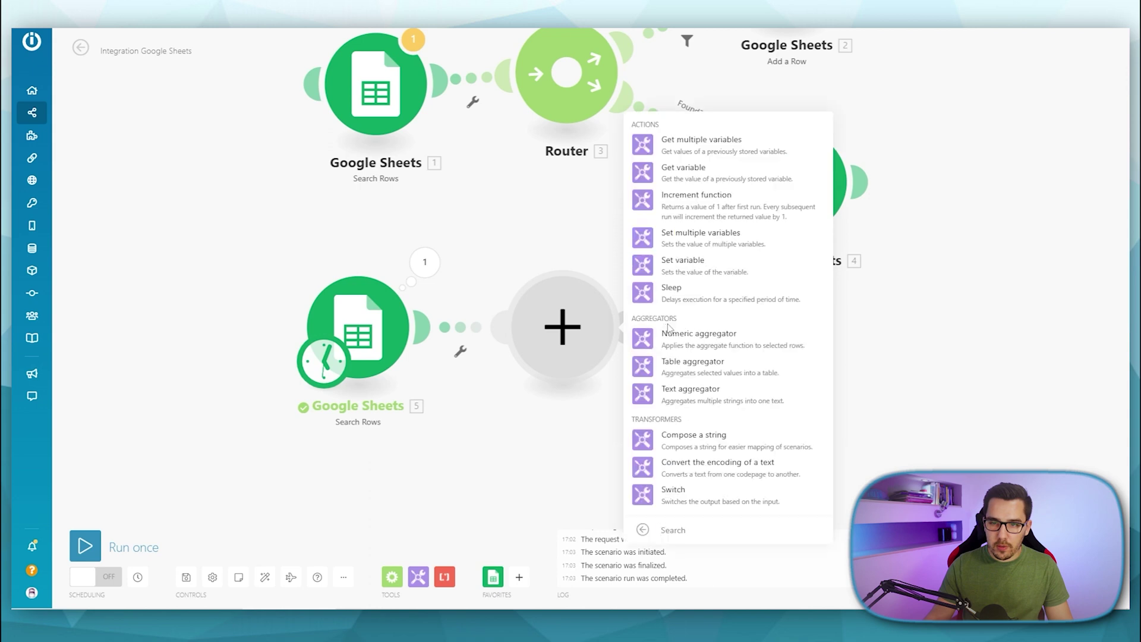
click(683, 260)
text(to CRM)
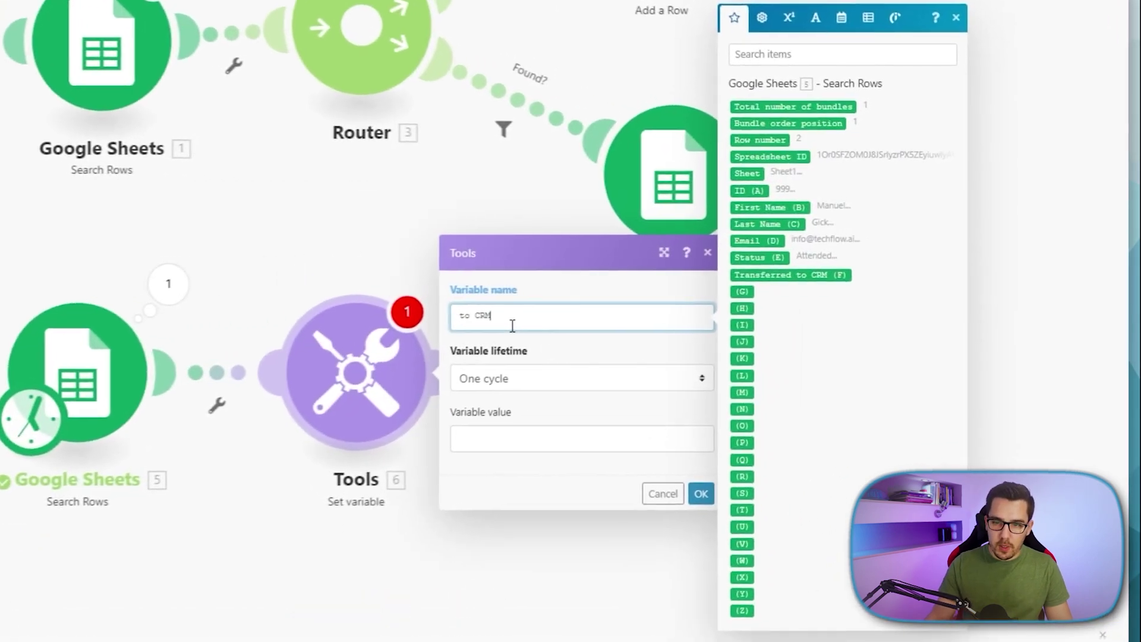
click(557, 435)
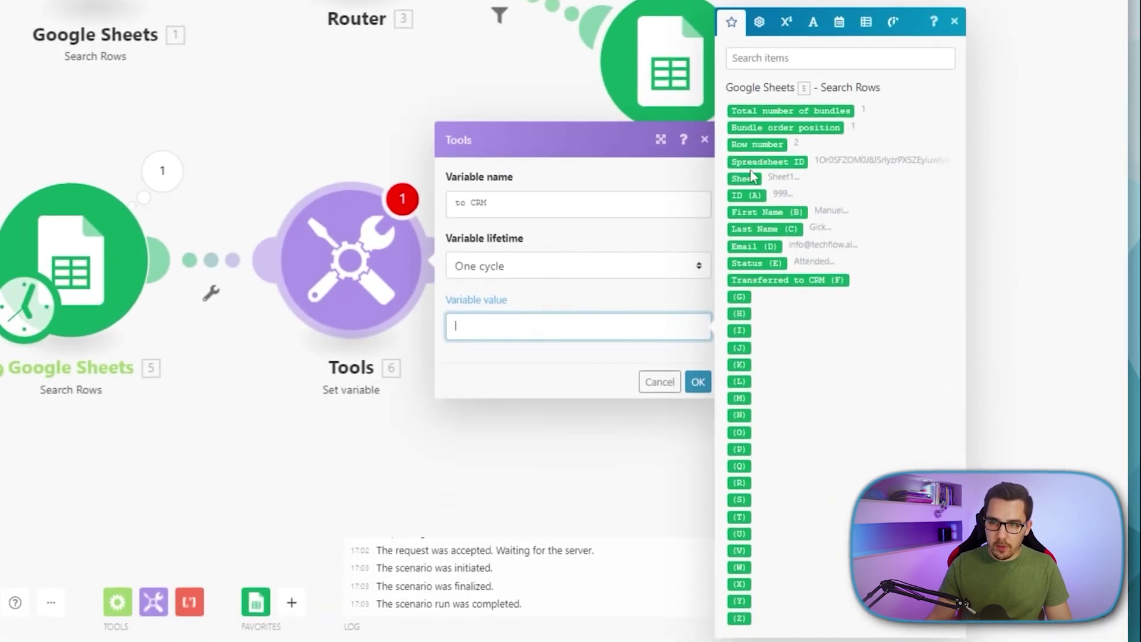
click(753, 241)
click(697, 382)
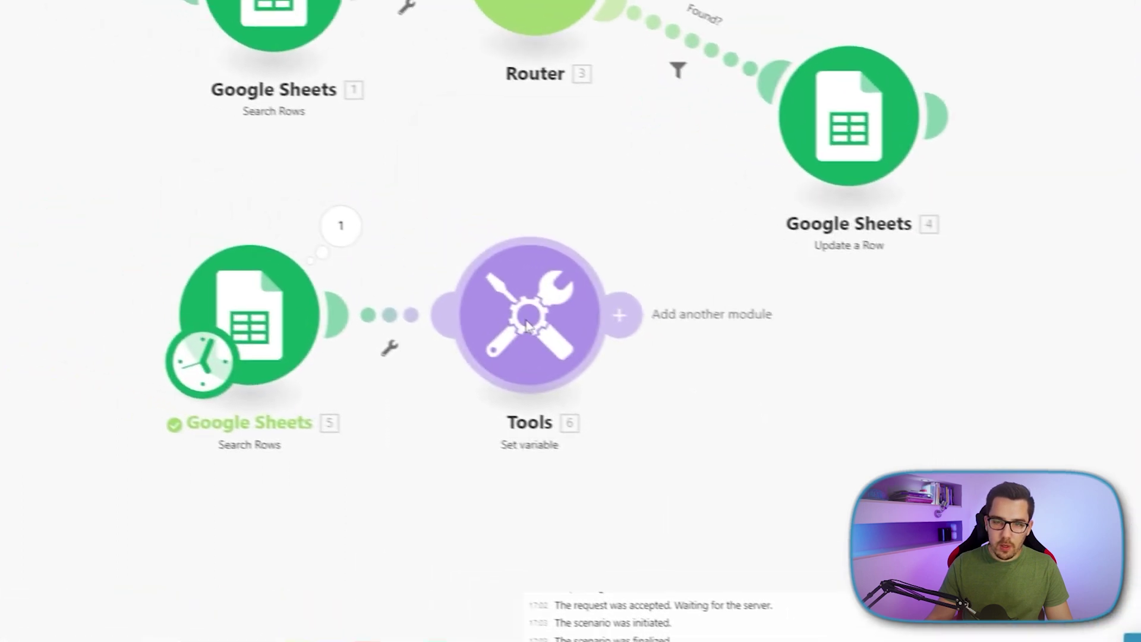
Rename the Tools module to 'Placeholder - Save on CRM'
right_click(542, 326)
click(589, 403)
text(Placeholder - Save on CRM)
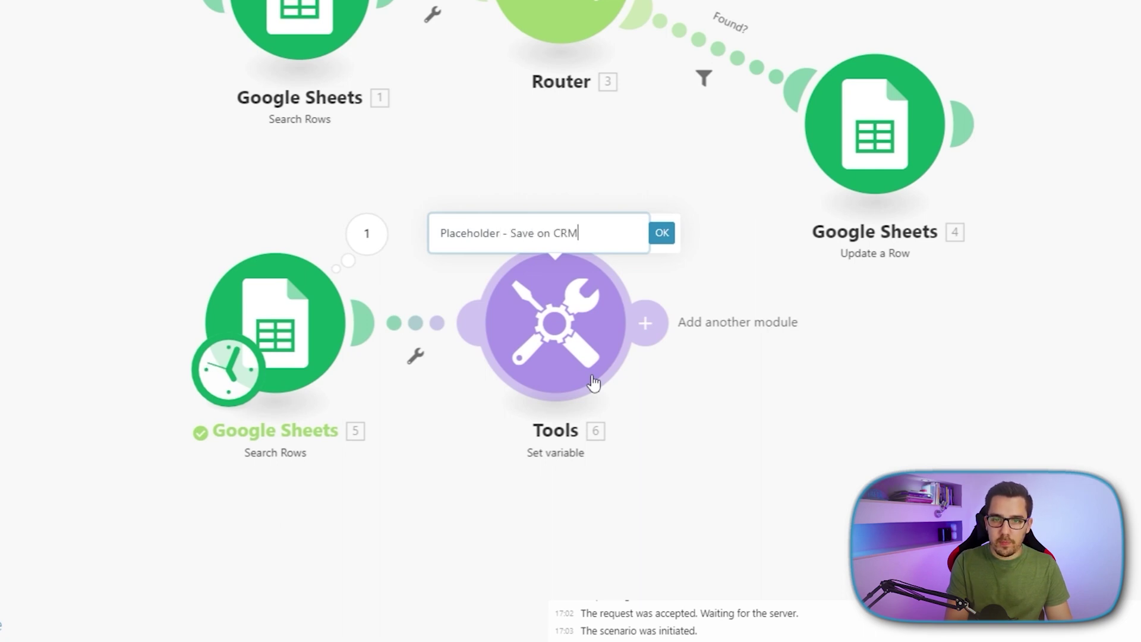
key(Return)
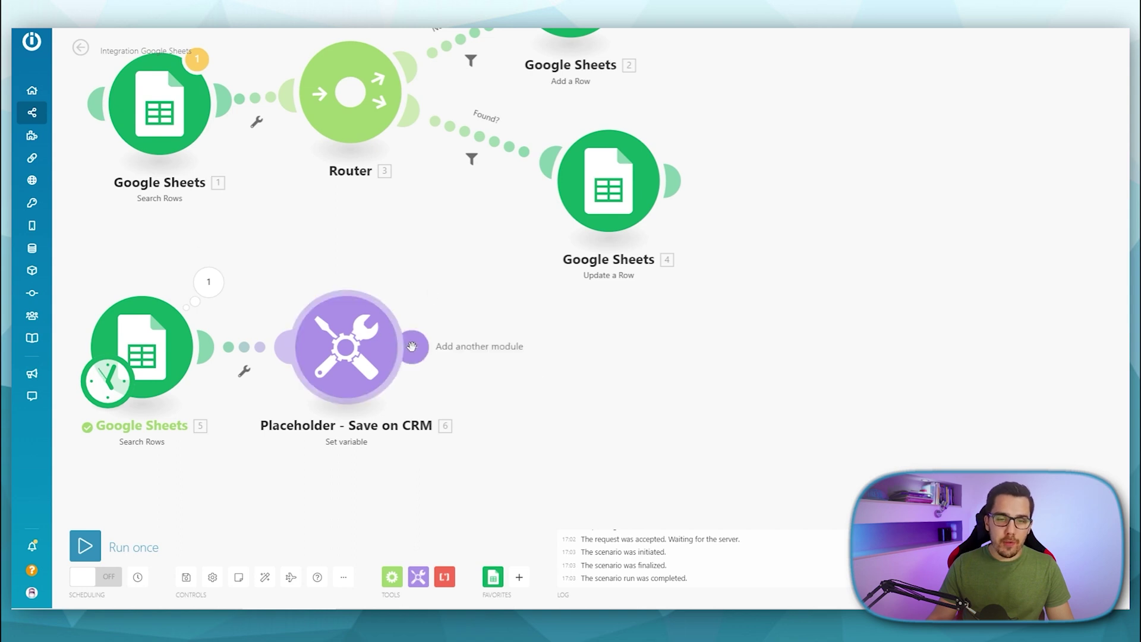
Clone the Update a Row module and place it after the placeholder
click(412, 346)
click(664, 317)
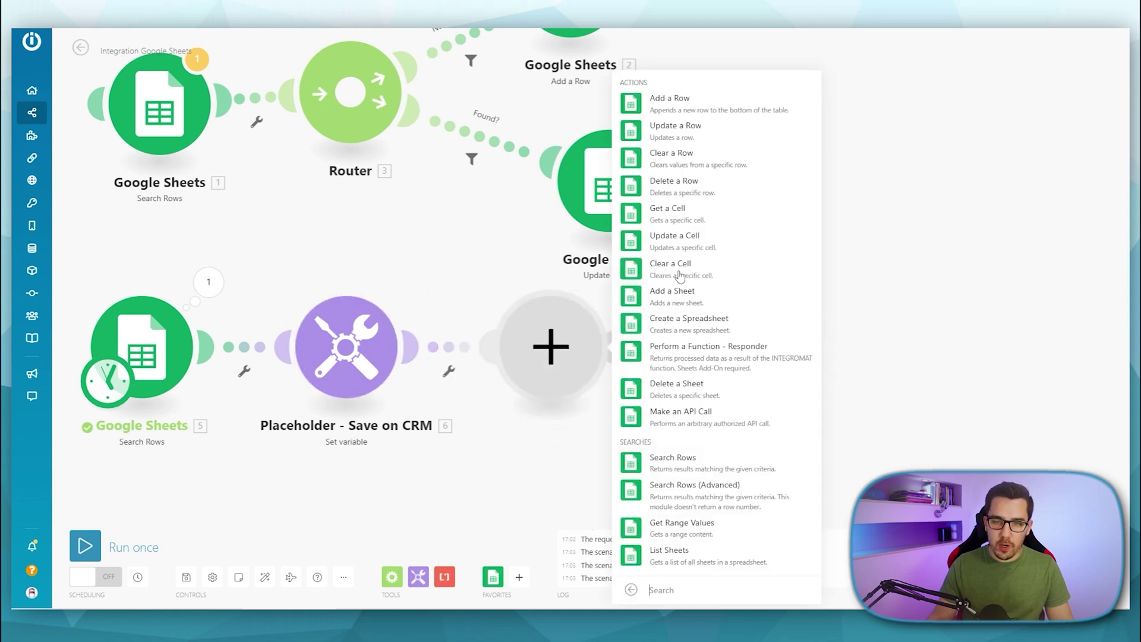
click(478, 247)
right_click(588, 196)
click(615, 271)
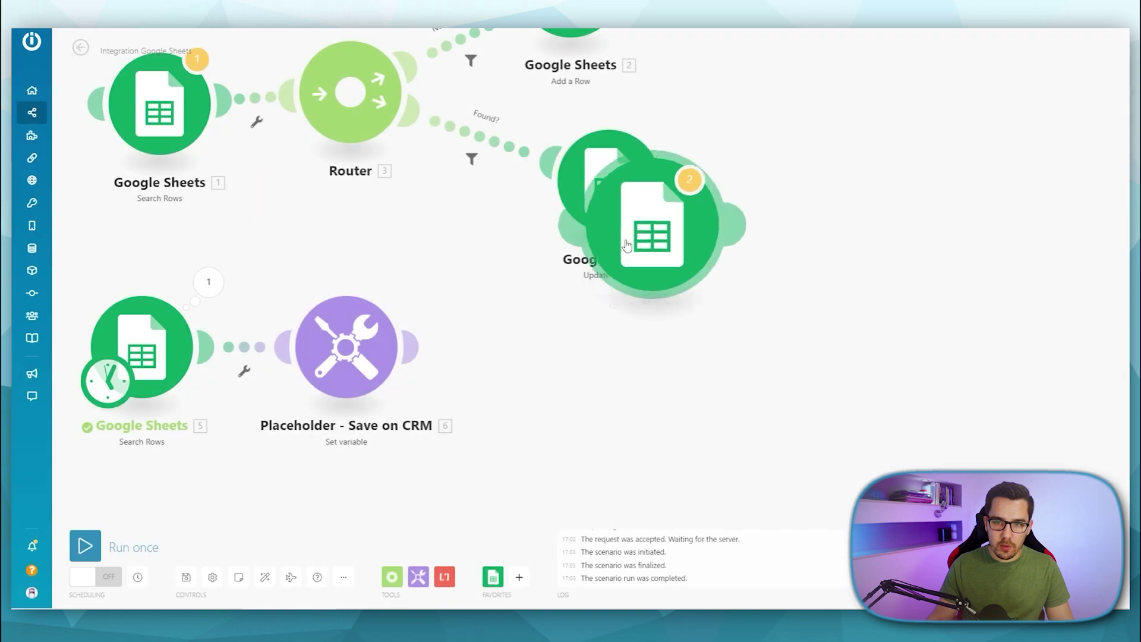
click(546, 383)
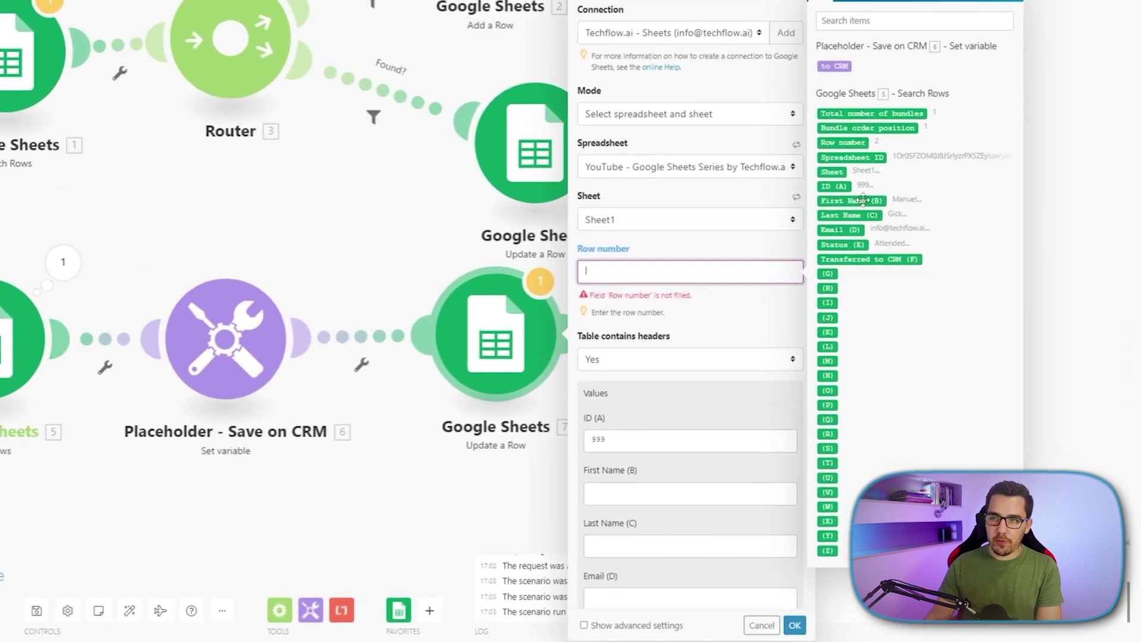
Map the found Row number and clear the ID and Status values
click(842, 142)
click(689, 312)
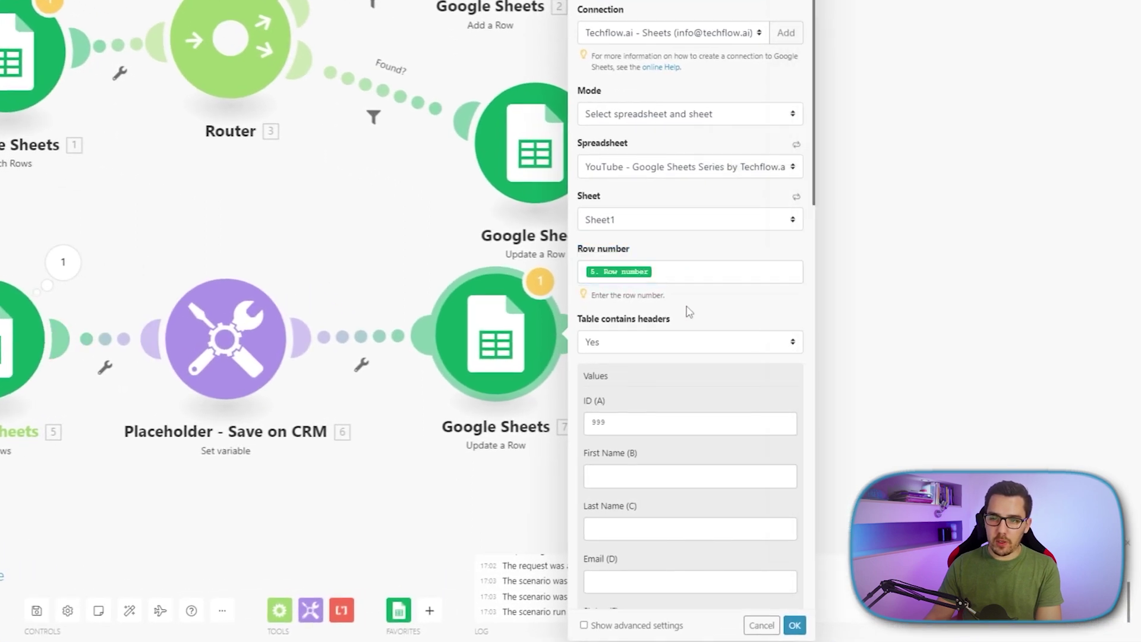
scroll(688, 311, down, 2)
click(657, 286)
click(645, 374)
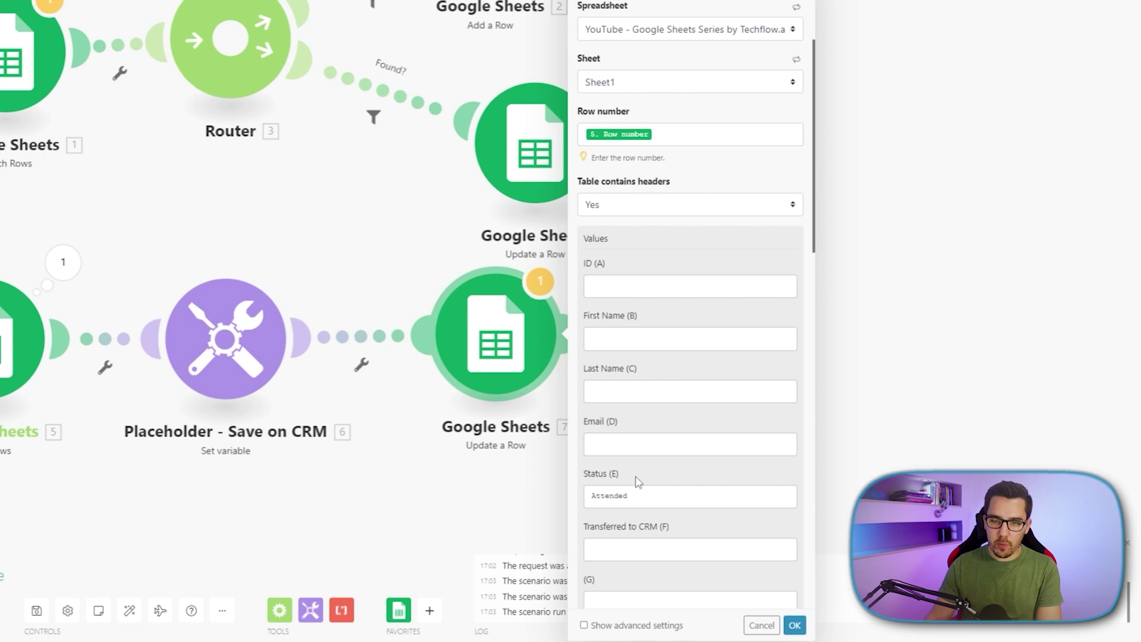
double_click(633, 497)
key(BackSpace)
scroll(640, 446, down, 2)
Set Transferred to CRM to Yes and confirm the Update a Row settings
click(641, 415)
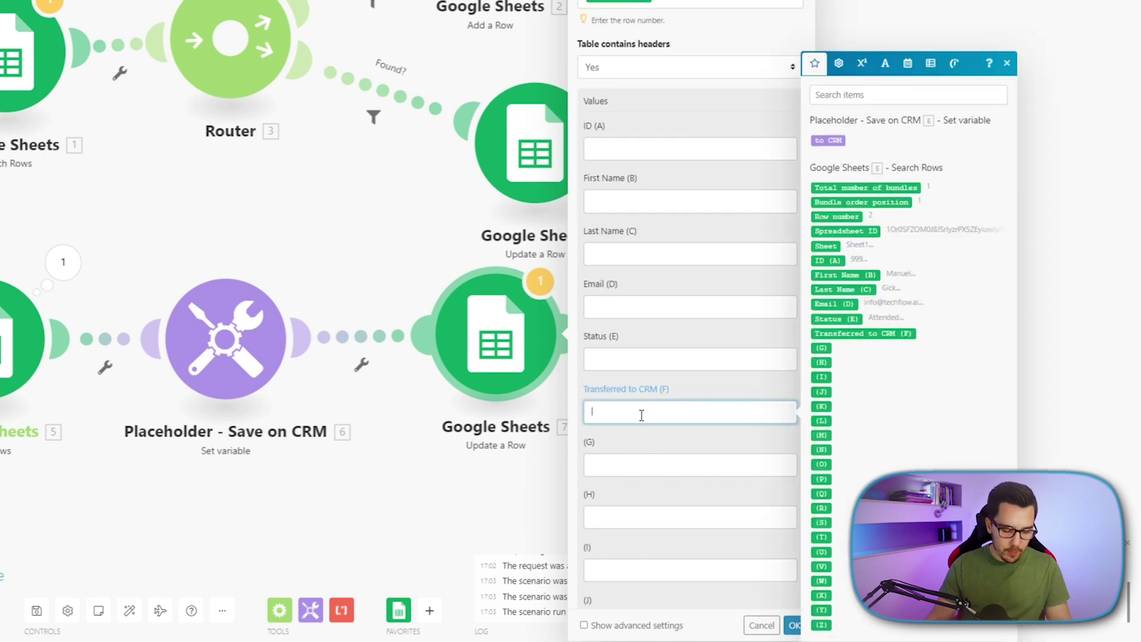
click(711, 381)
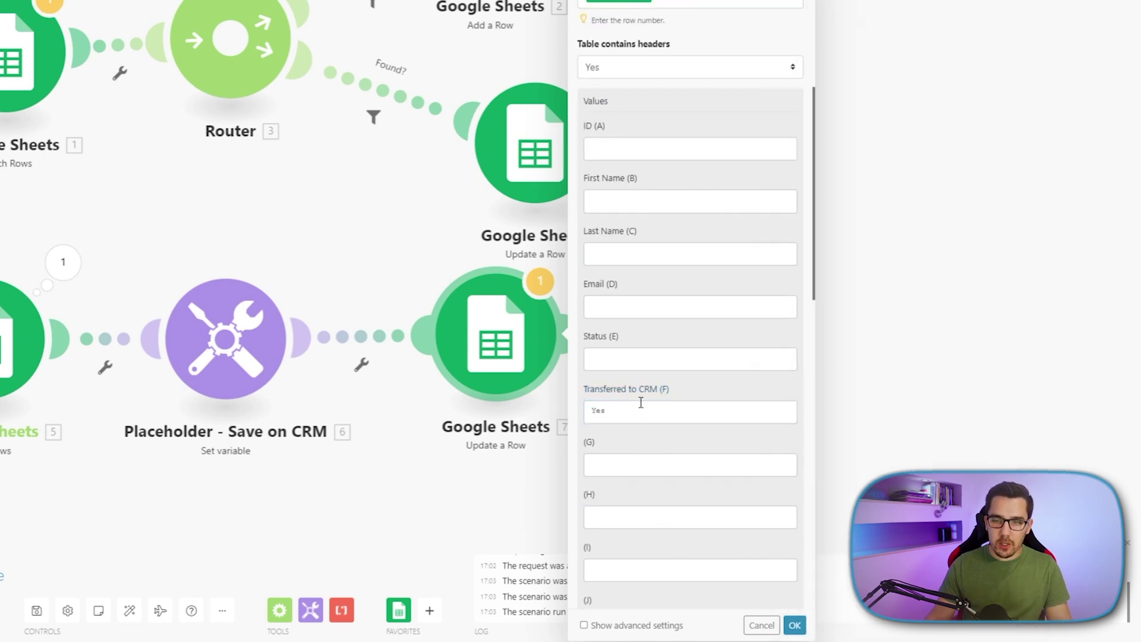
click(794, 625)
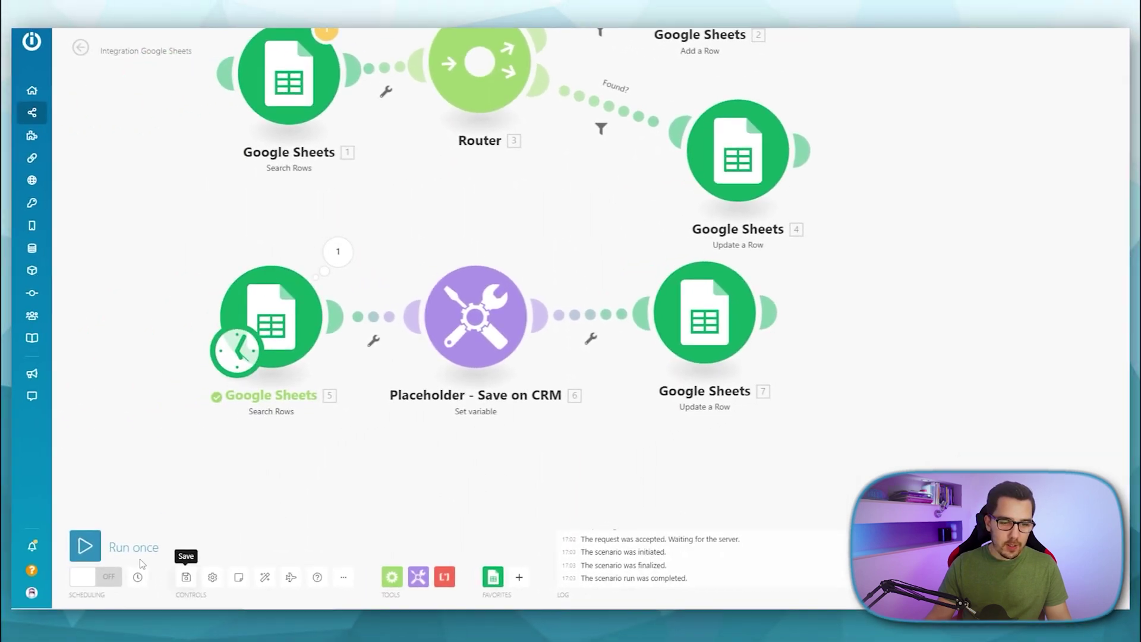
Run once, check the search results, and verify row 2 shows Yes under Transferred to CRM
click(140, 560)
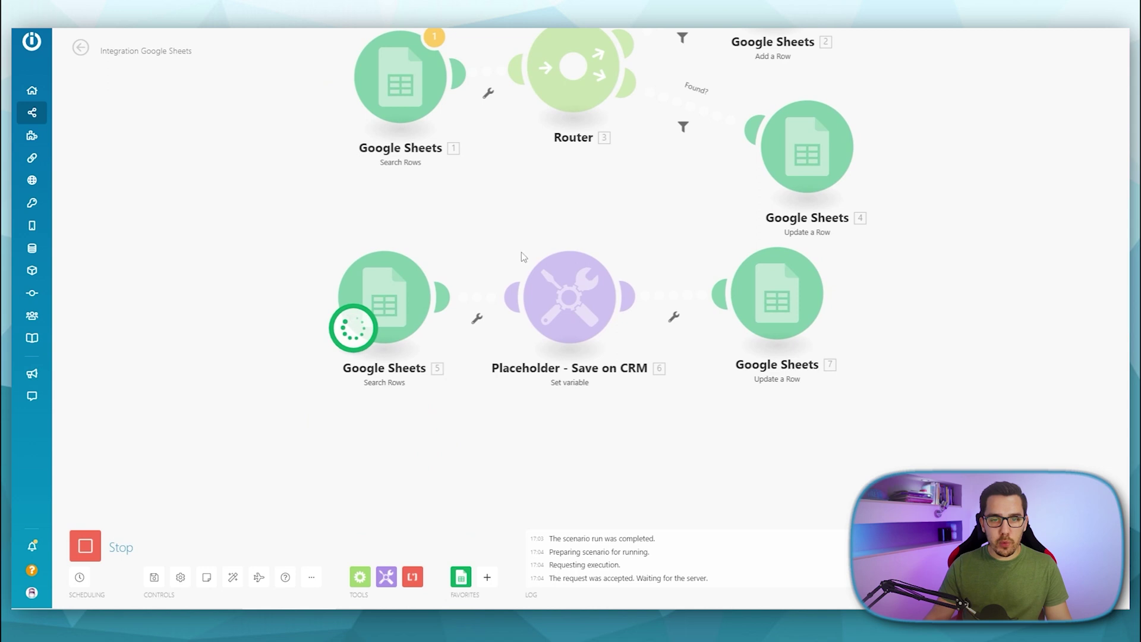
click(444, 238)
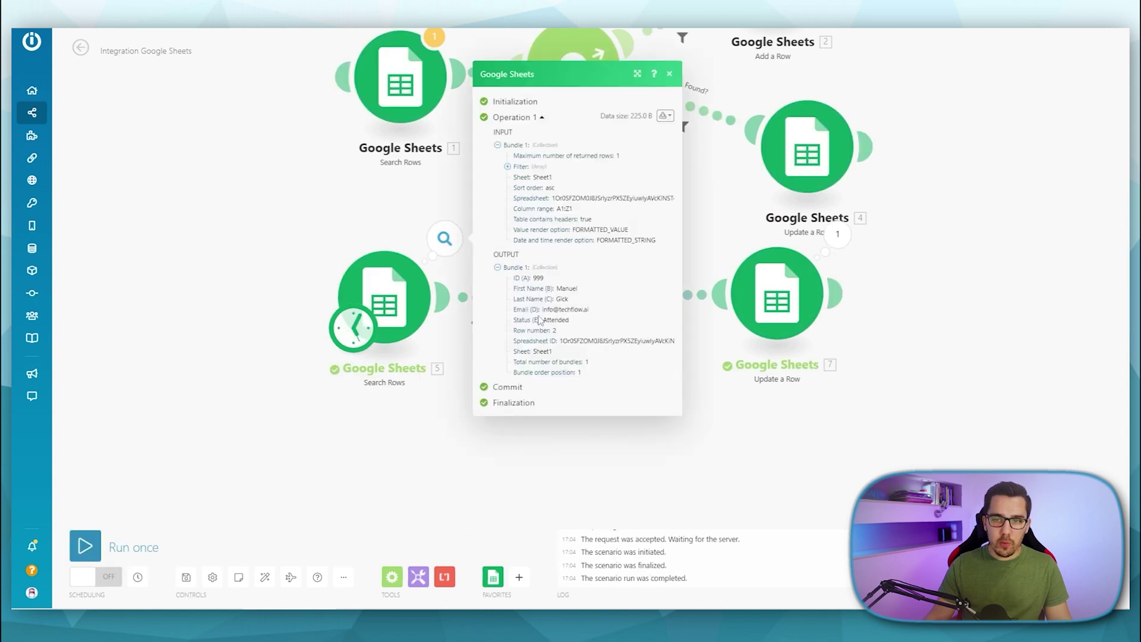
key(Escape)
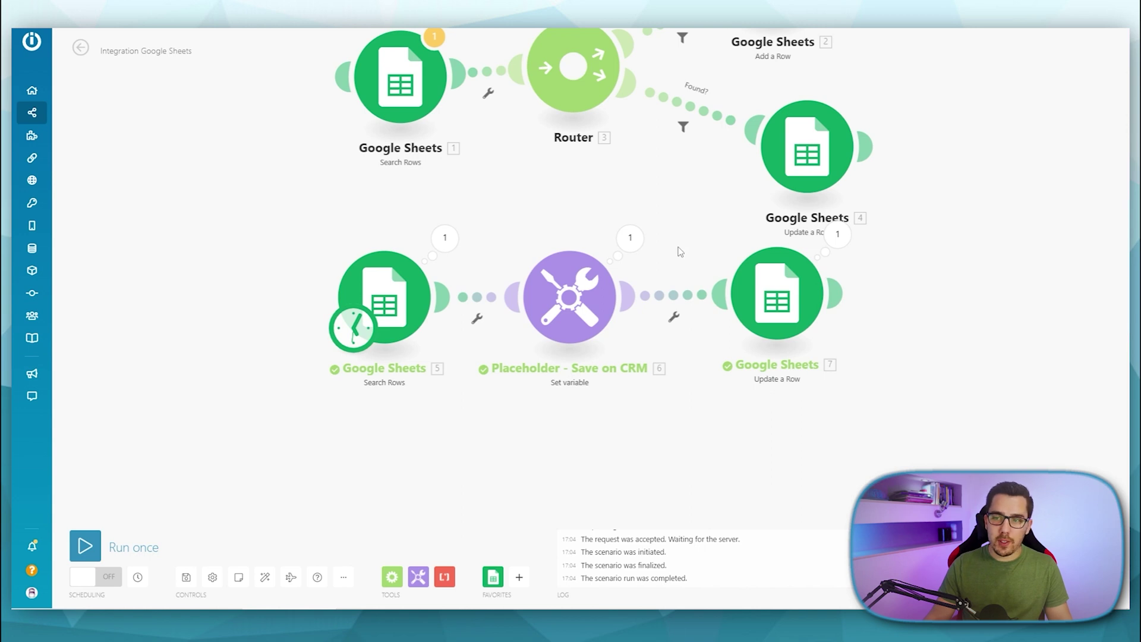
drag(780, 294, 768, 298)
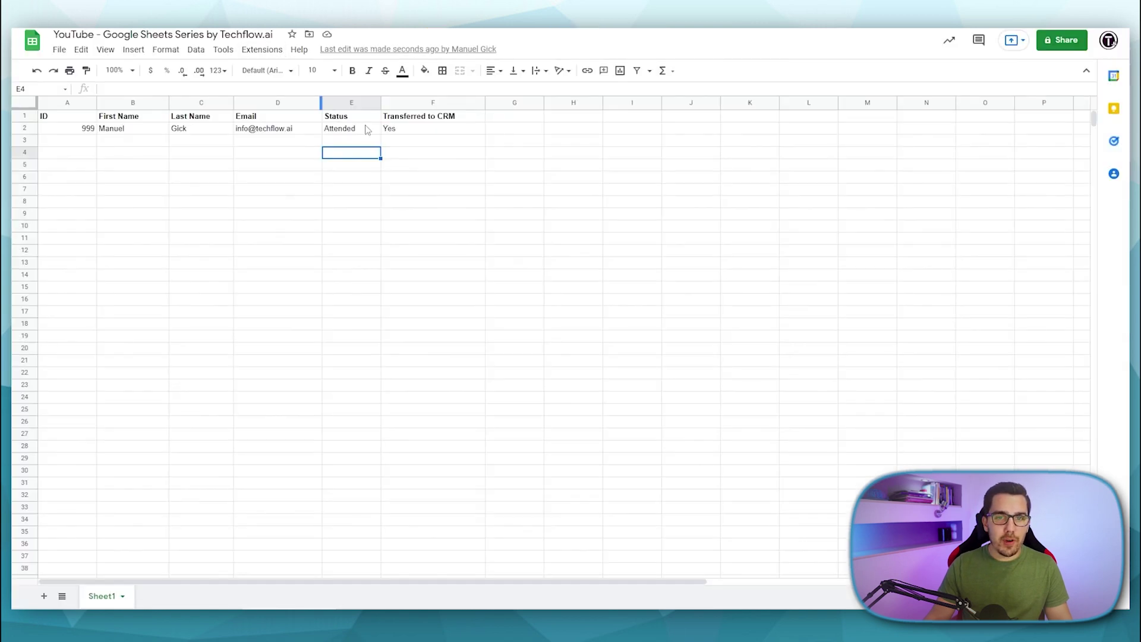
click(413, 134)
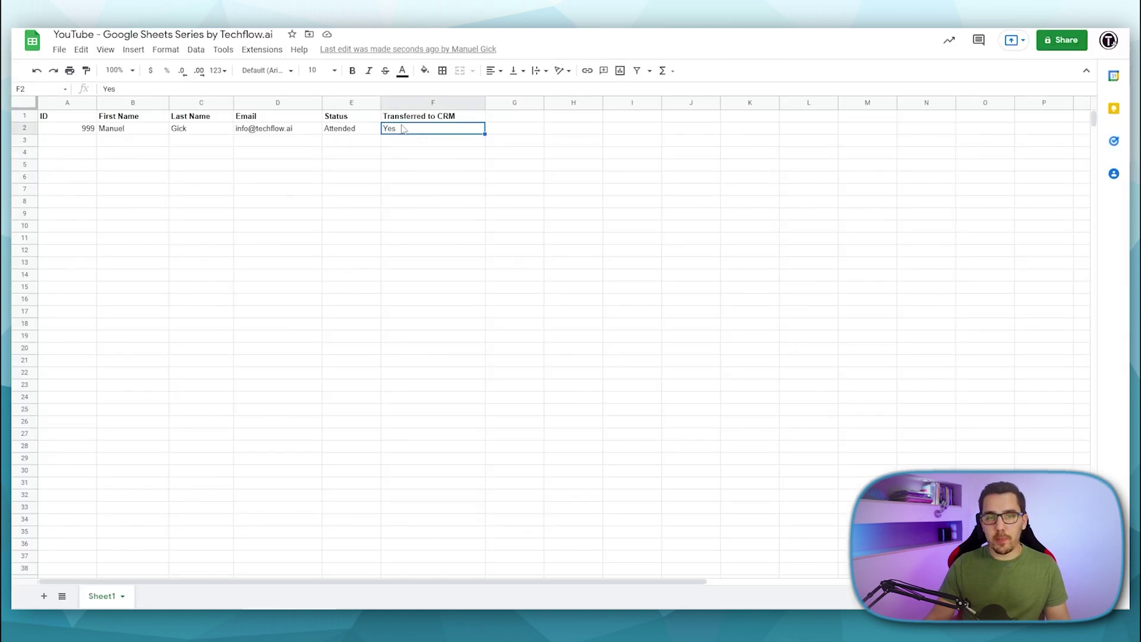
click(338, 166)
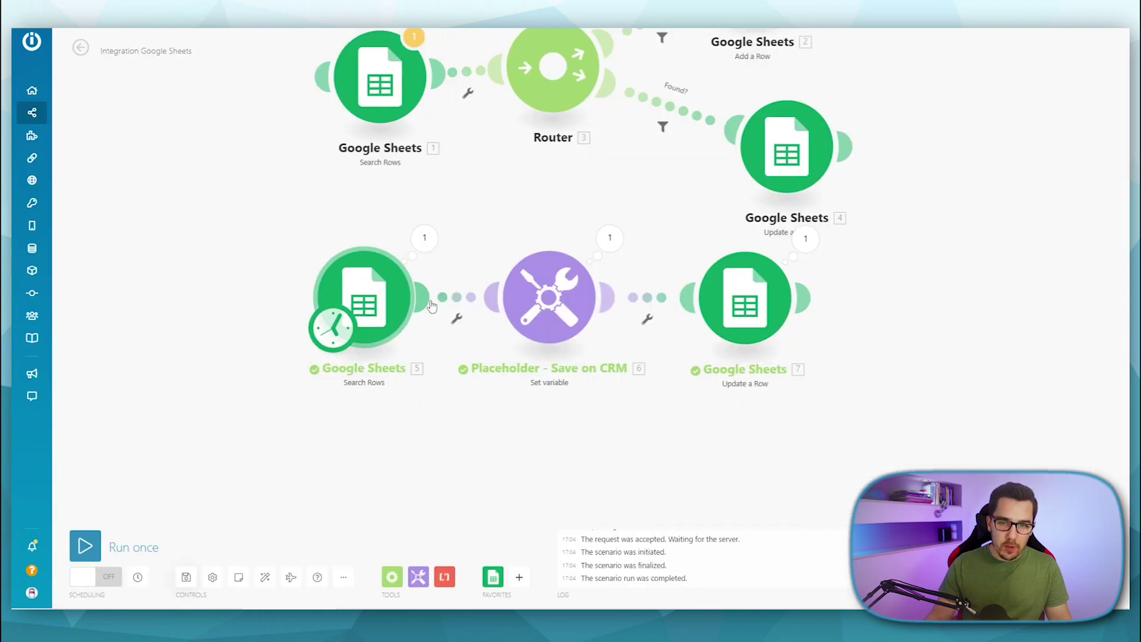
Add a 'Row Found?' filter before the placeholder requiring Row number to exist
click(465, 297)
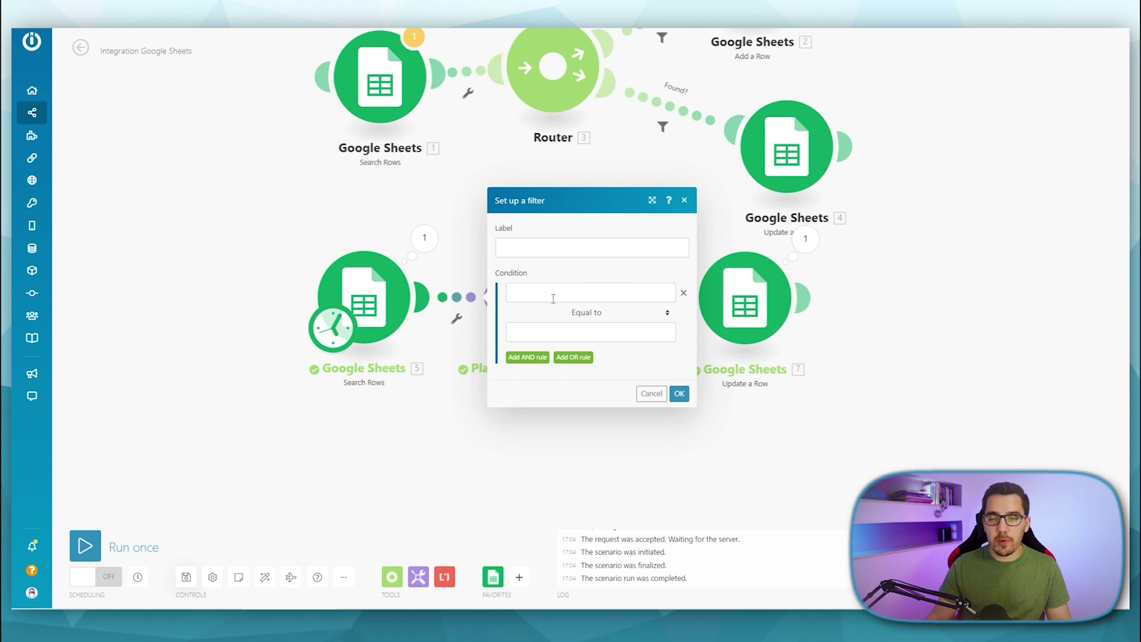
click(597, 295)
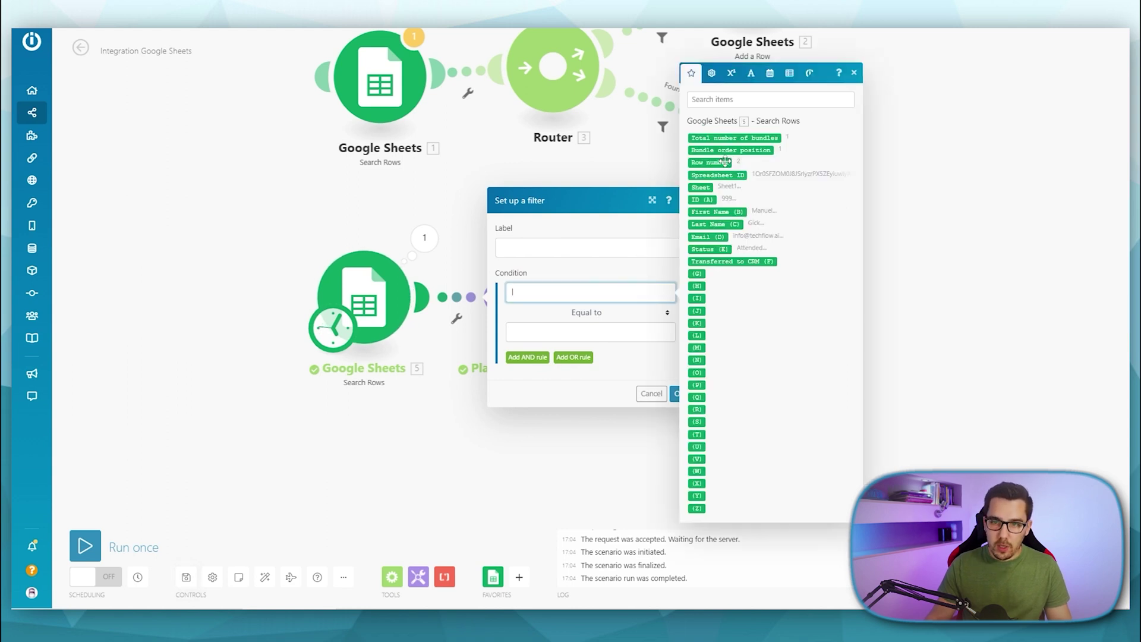
click(710, 162)
click(595, 312)
click(590, 374)
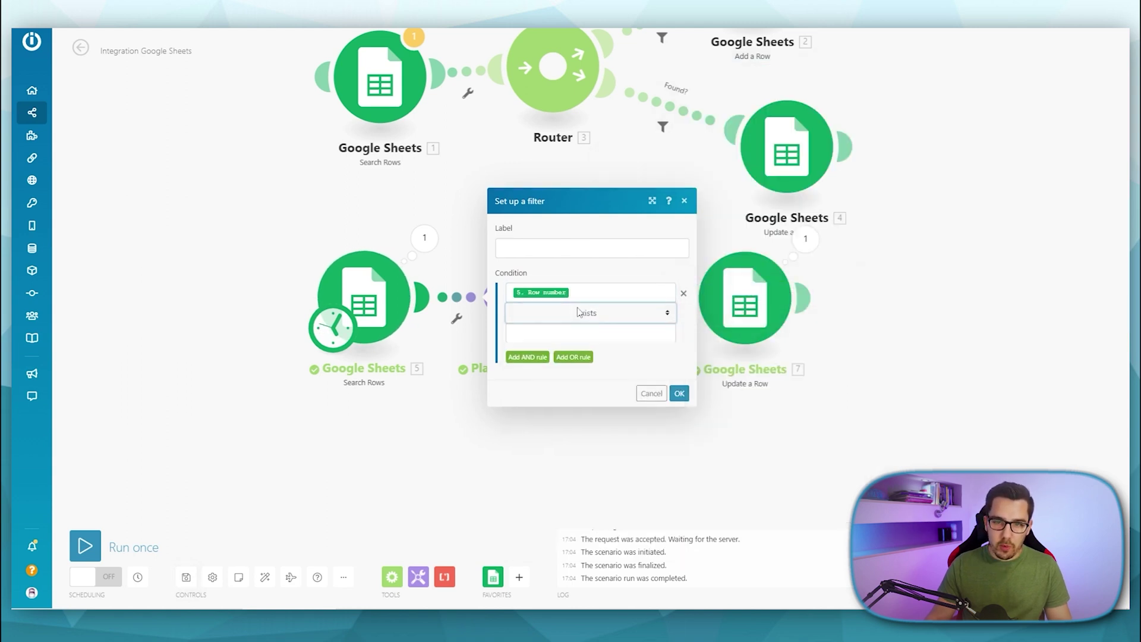
click(591, 256)
text(Row Fou)
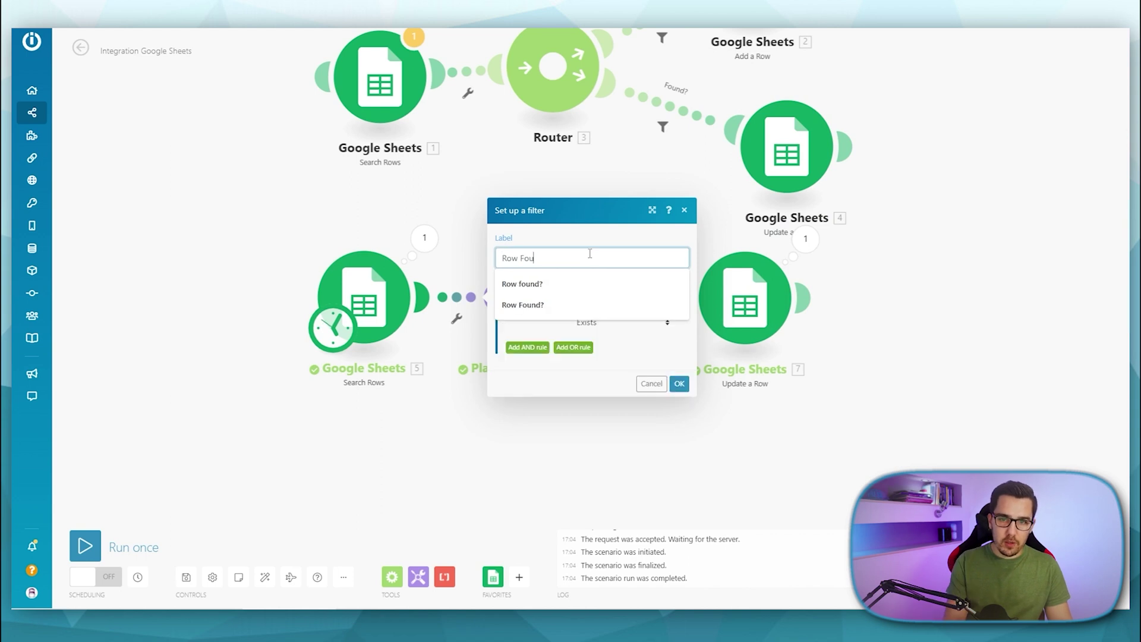
text(nd?)
key(Return)
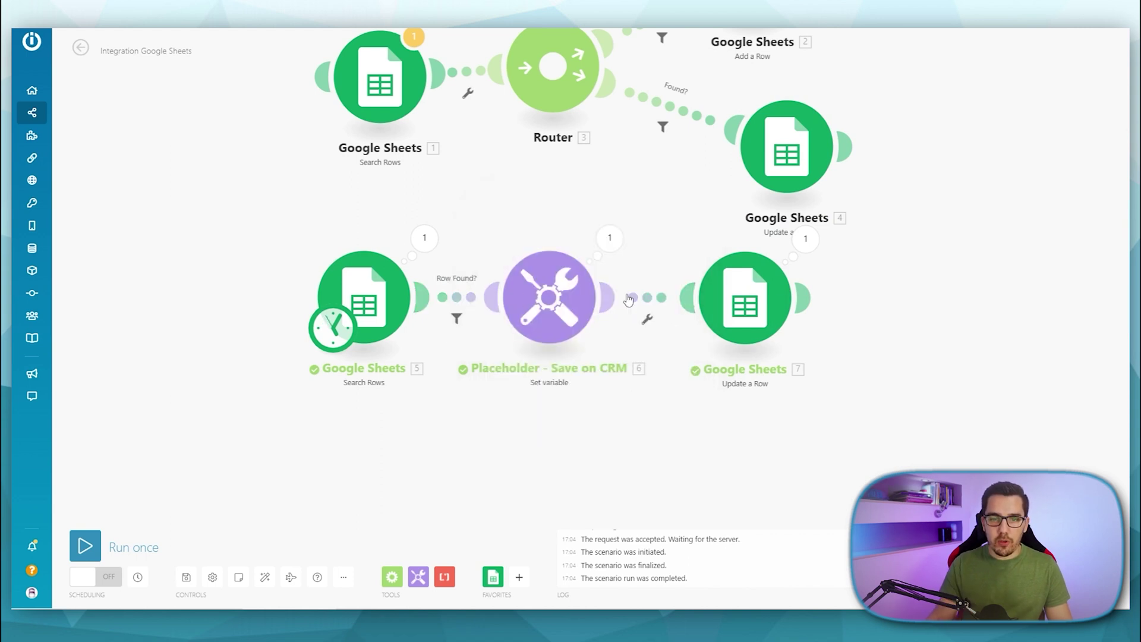
drag(365, 308, 326, 308)
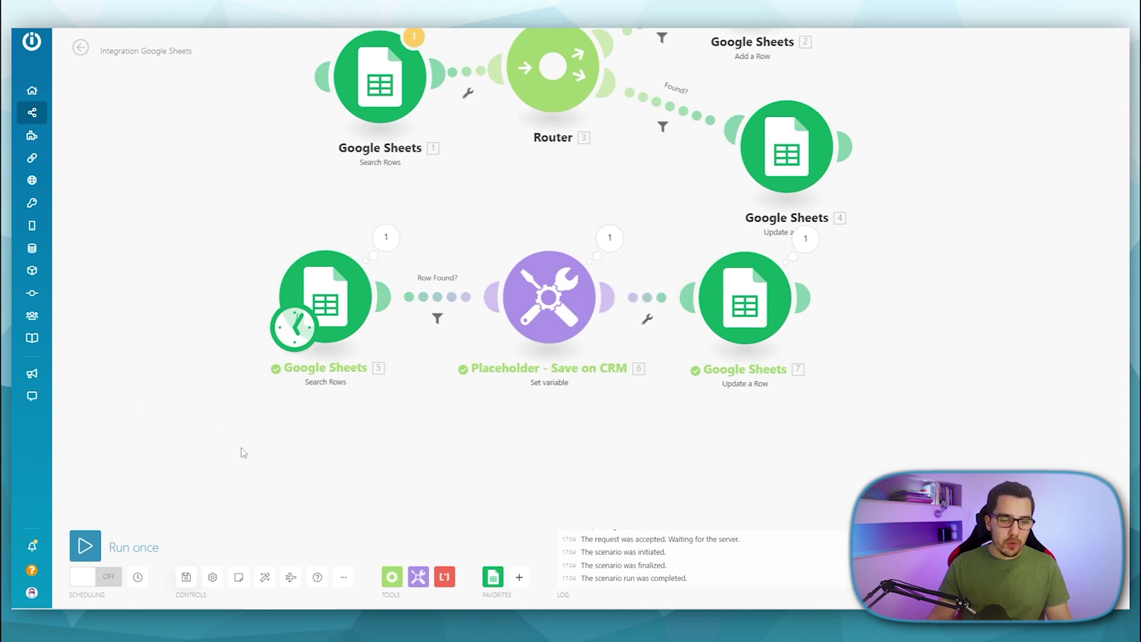
click(85, 546)
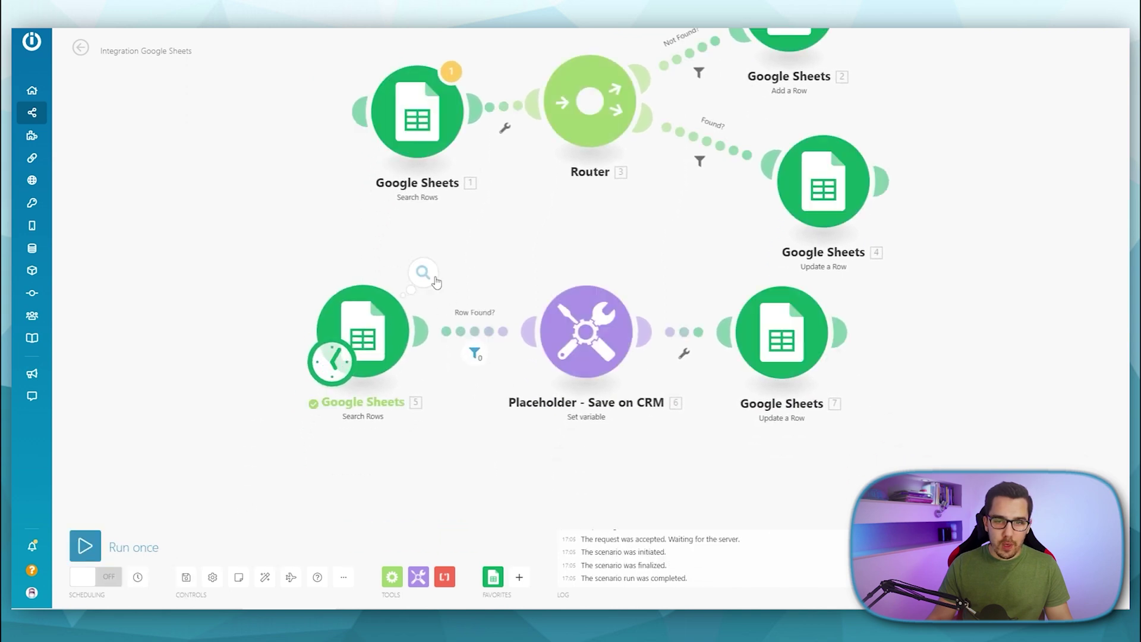
click(422, 274)
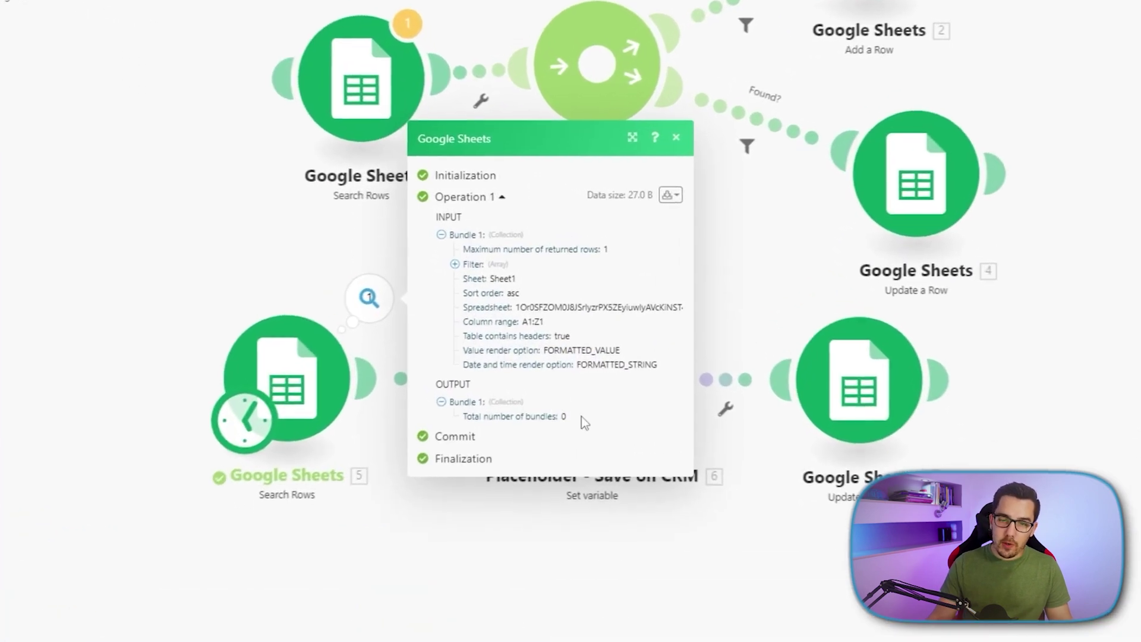
click(500, 264)
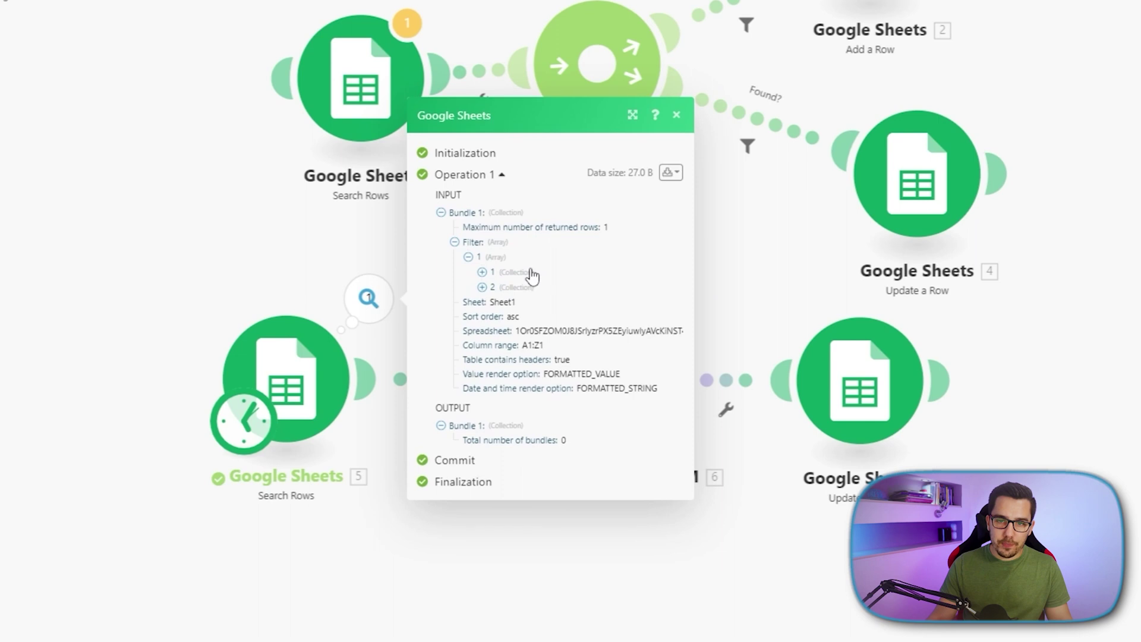
click(529, 275)
click(528, 309)
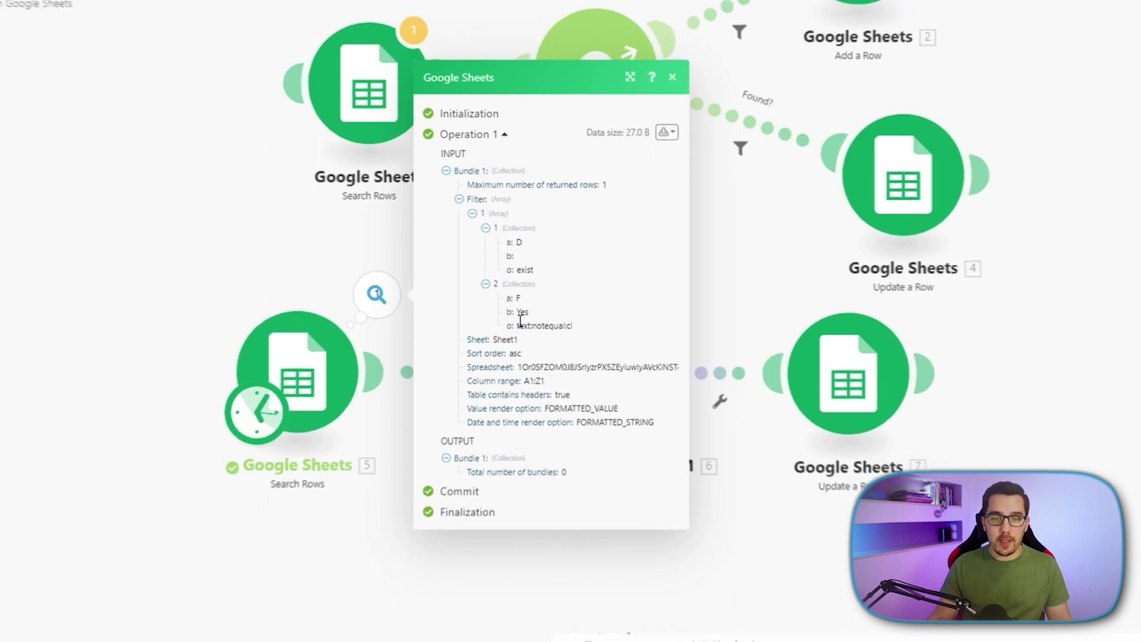
click(241, 268)
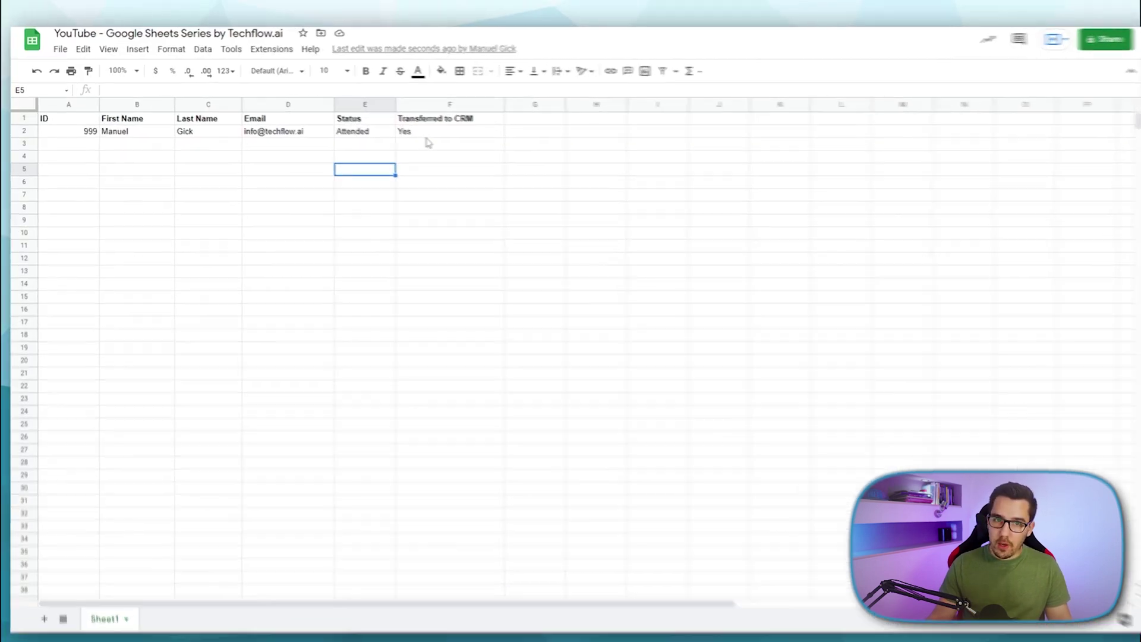
click(425, 136)
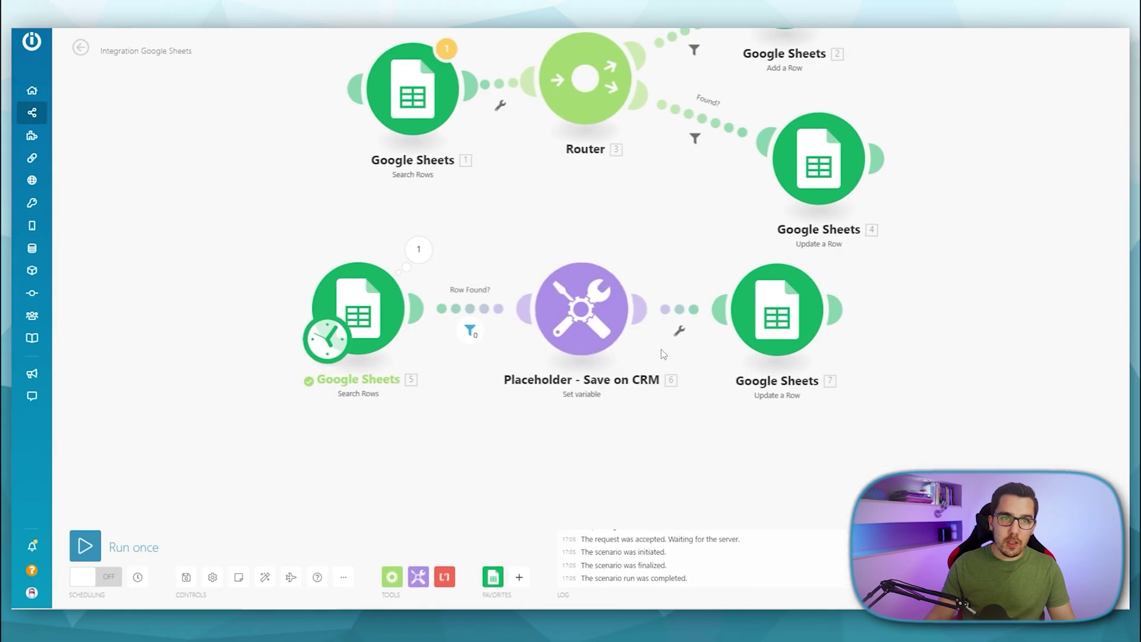
Insert a Router after the placeholder with a second route filtered on 'to CRM' Does not exist
click(641, 219)
click(659, 241)
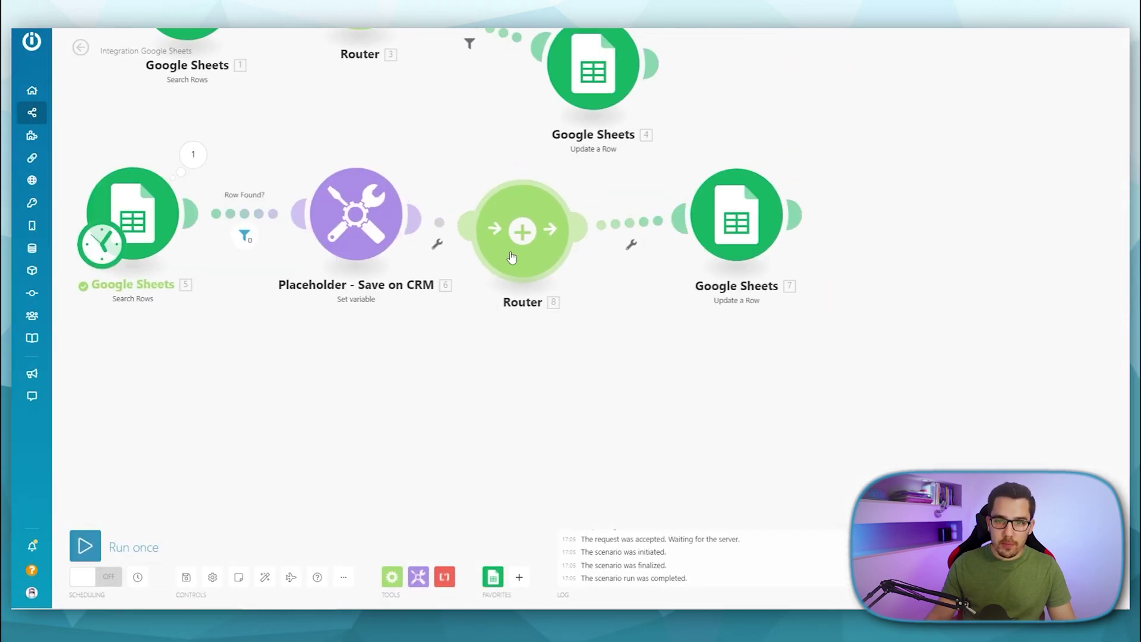
click(522, 236)
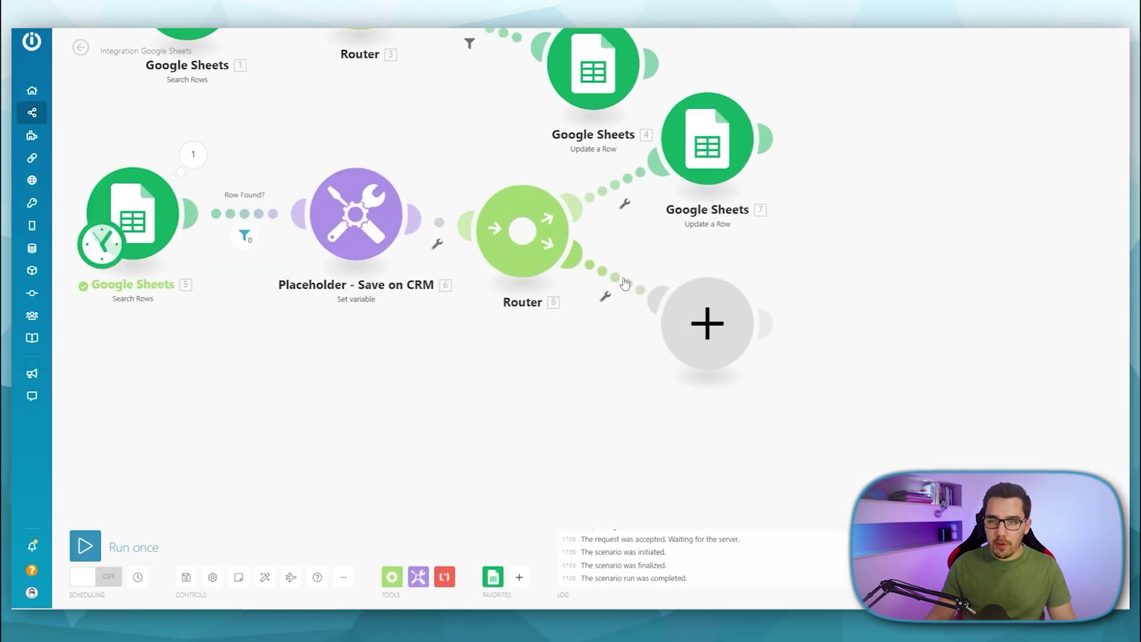
click(632, 287)
click(727, 297)
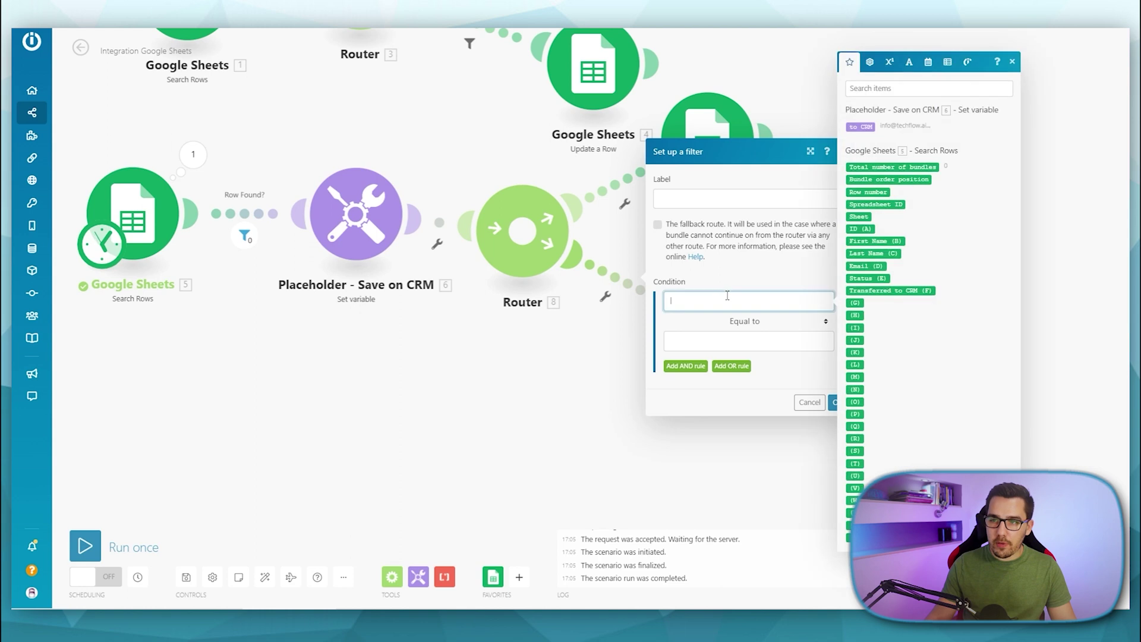
click(860, 127)
click(744, 321)
click(802, 365)
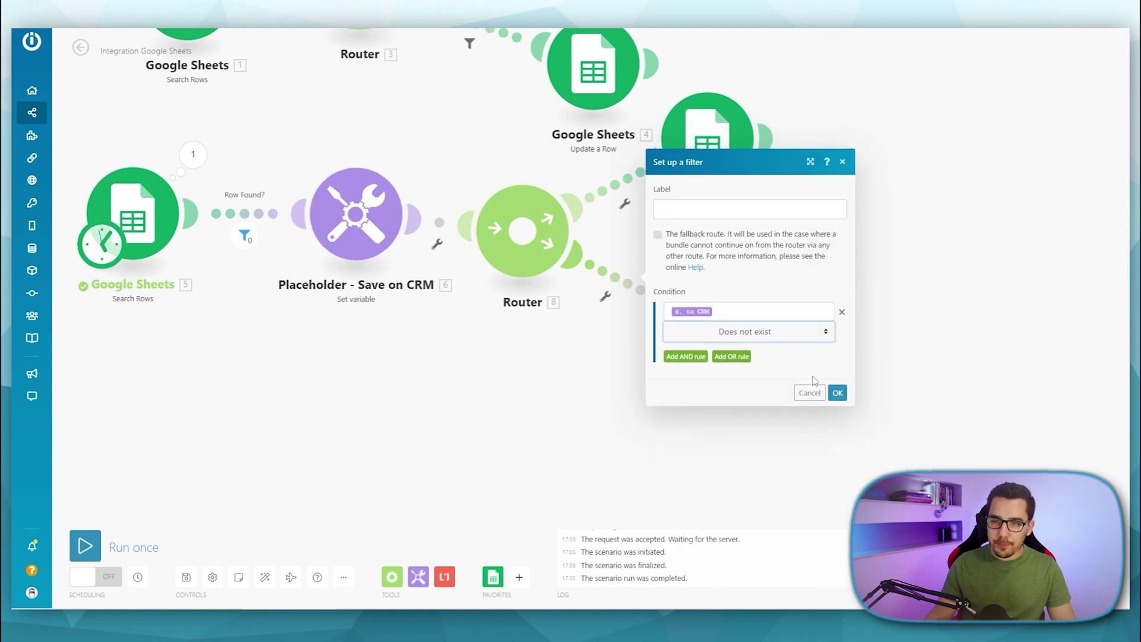
click(751, 215)
click(837, 392)
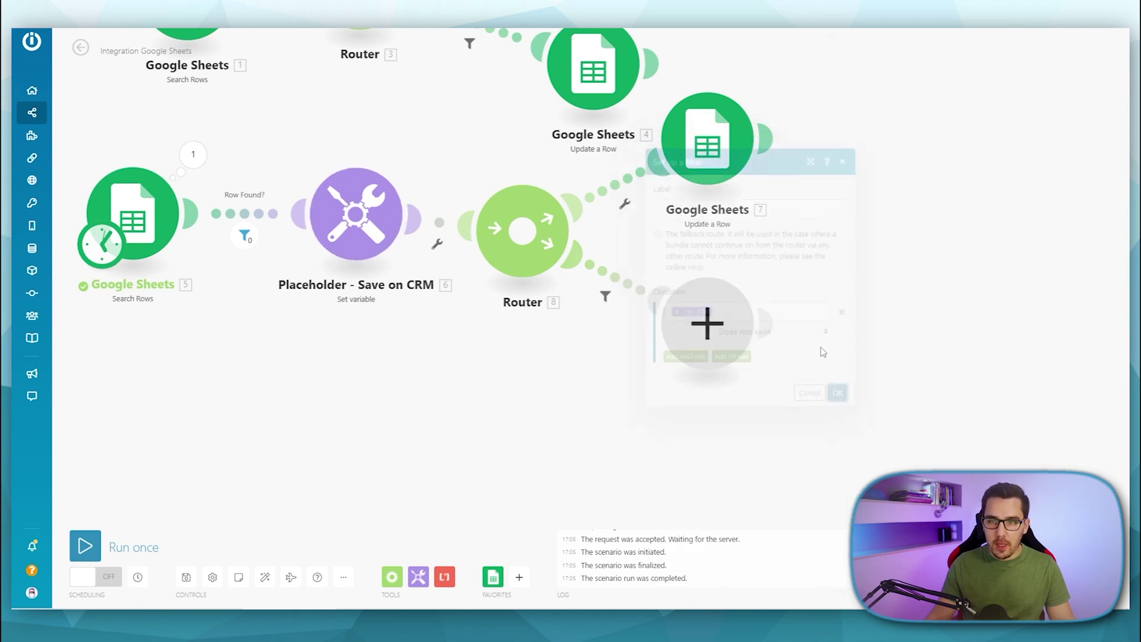
Clone Update a Row onto the new route and set Transferred to CRM to Failed
right_click(729, 148)
click(764, 225)
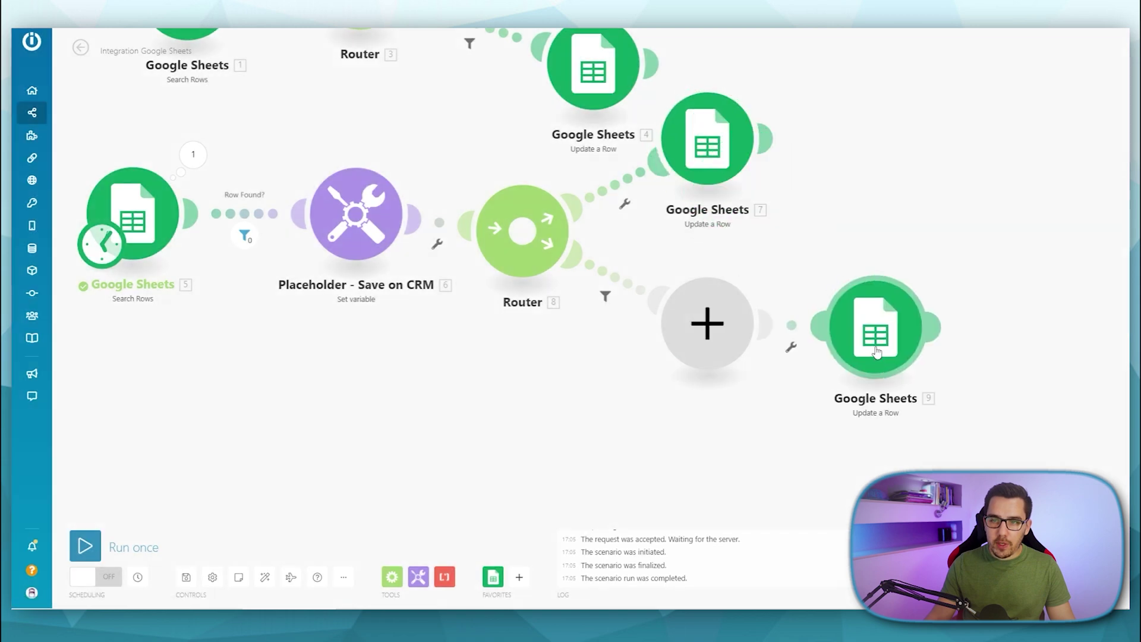
click(877, 347)
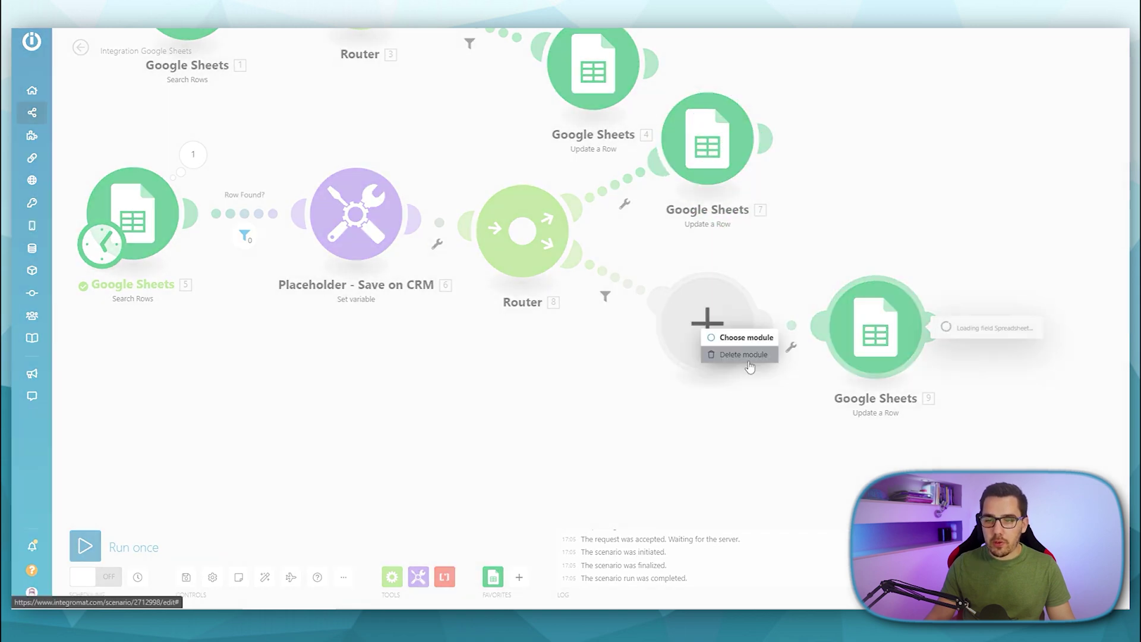
drag(869, 328, 721, 357)
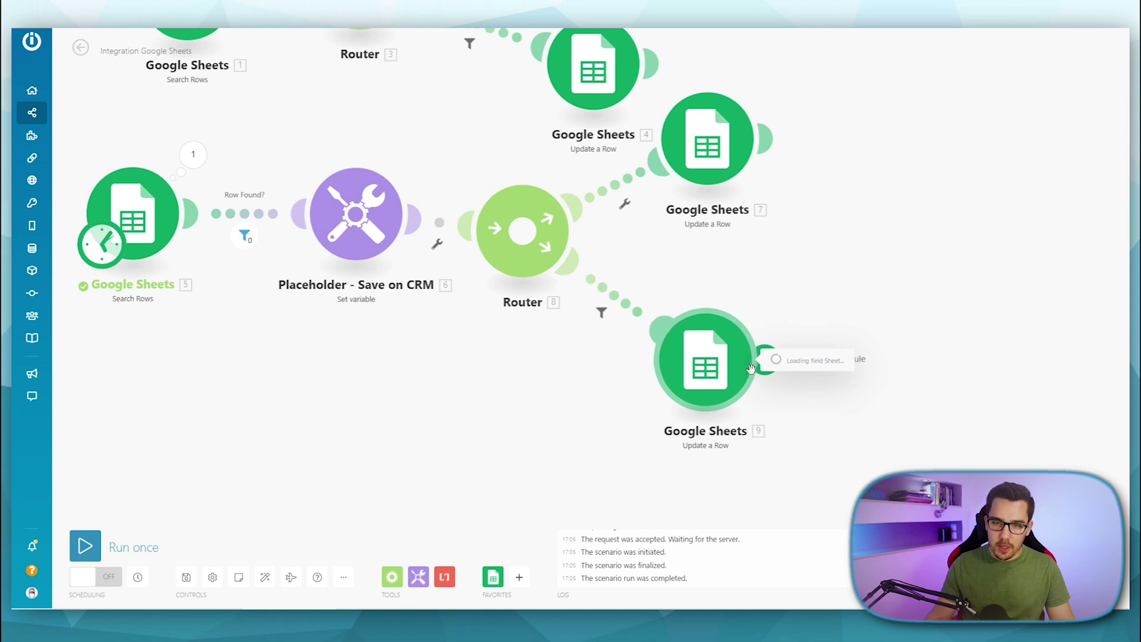
scroll(863, 267, down, 5)
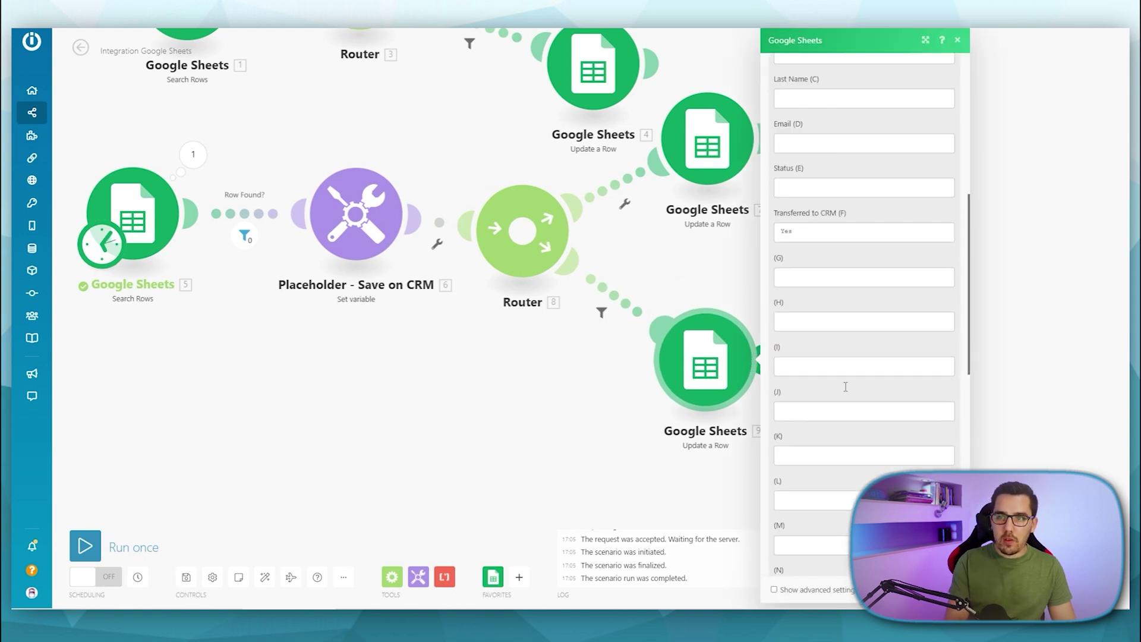
click(805, 161)
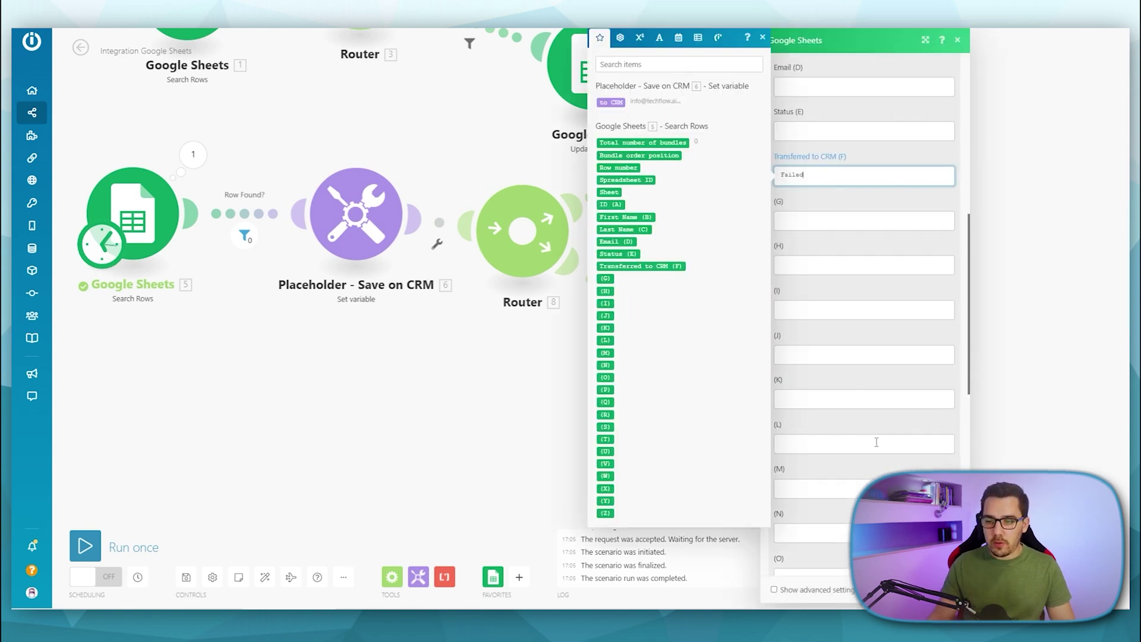
click(571, 419)
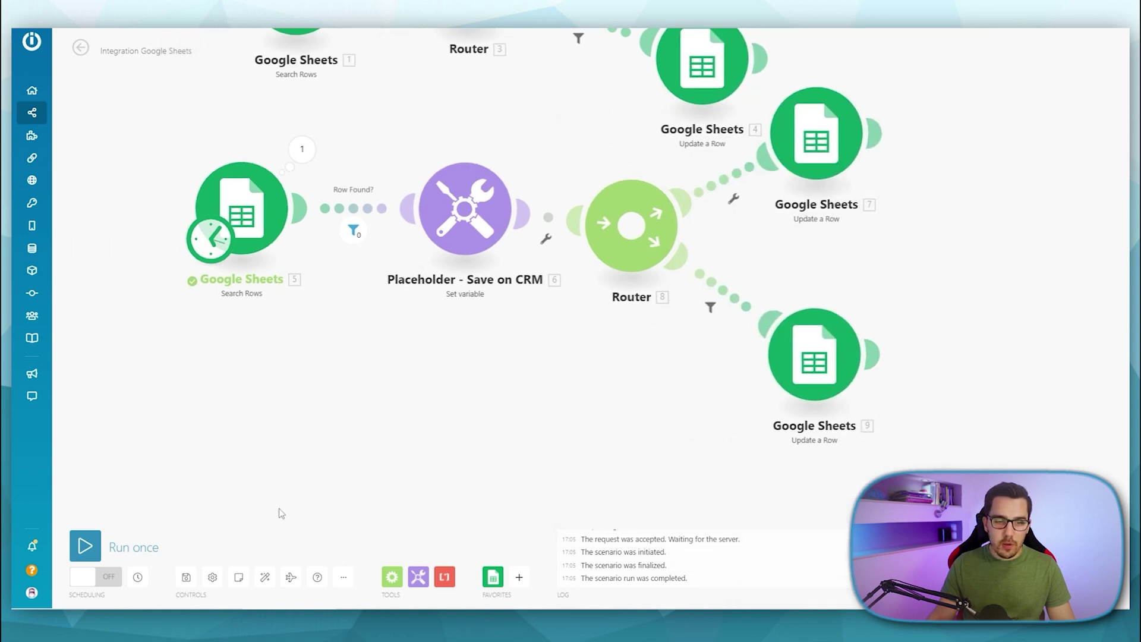
Save the scenario and change the route filter to module 9 to 'to CRM' Exists
click(186, 579)
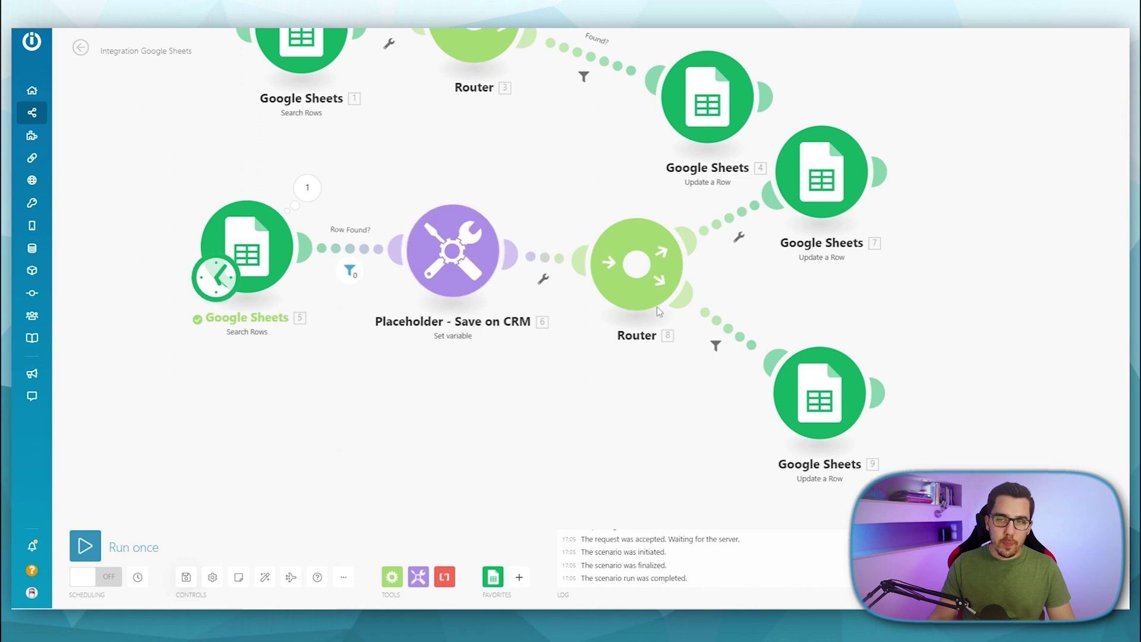
click(710, 317)
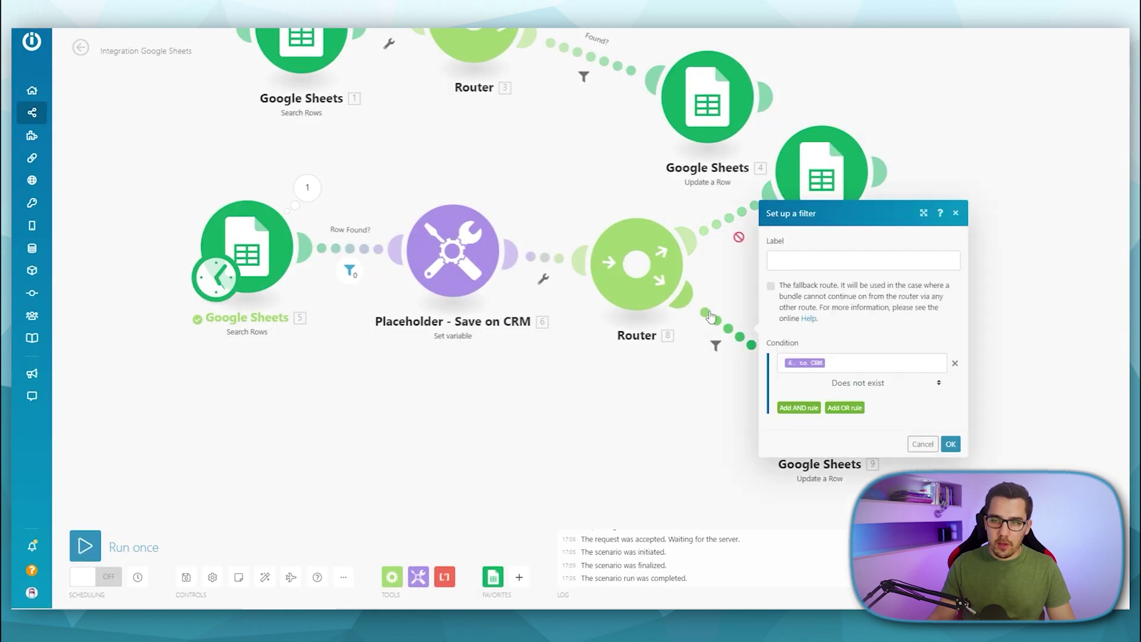
click(900, 383)
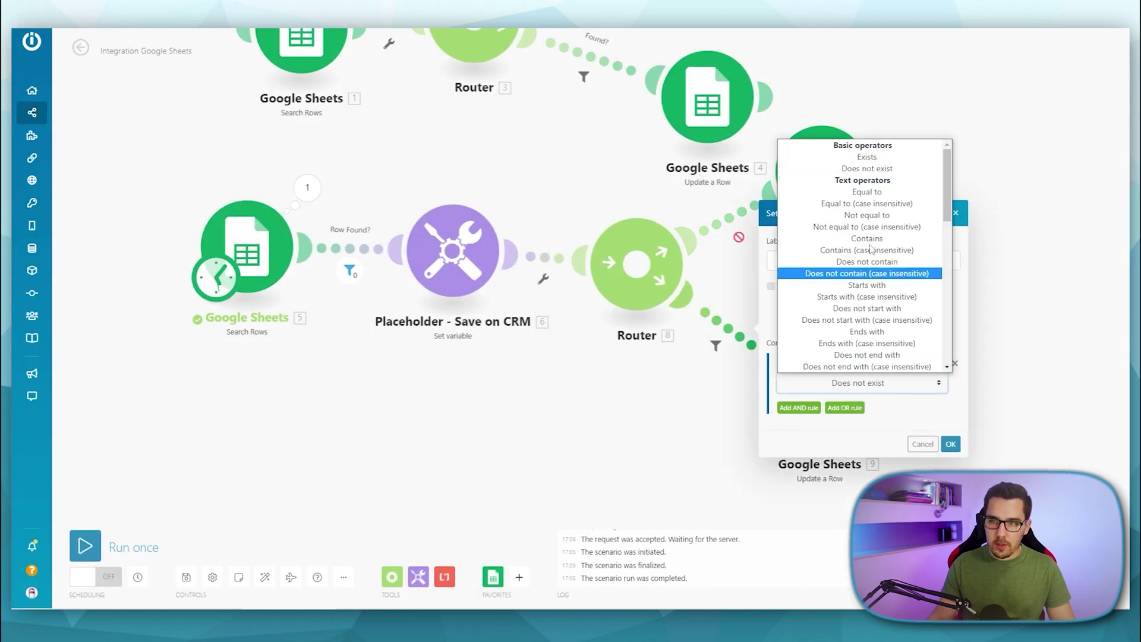
click(891, 164)
click(951, 443)
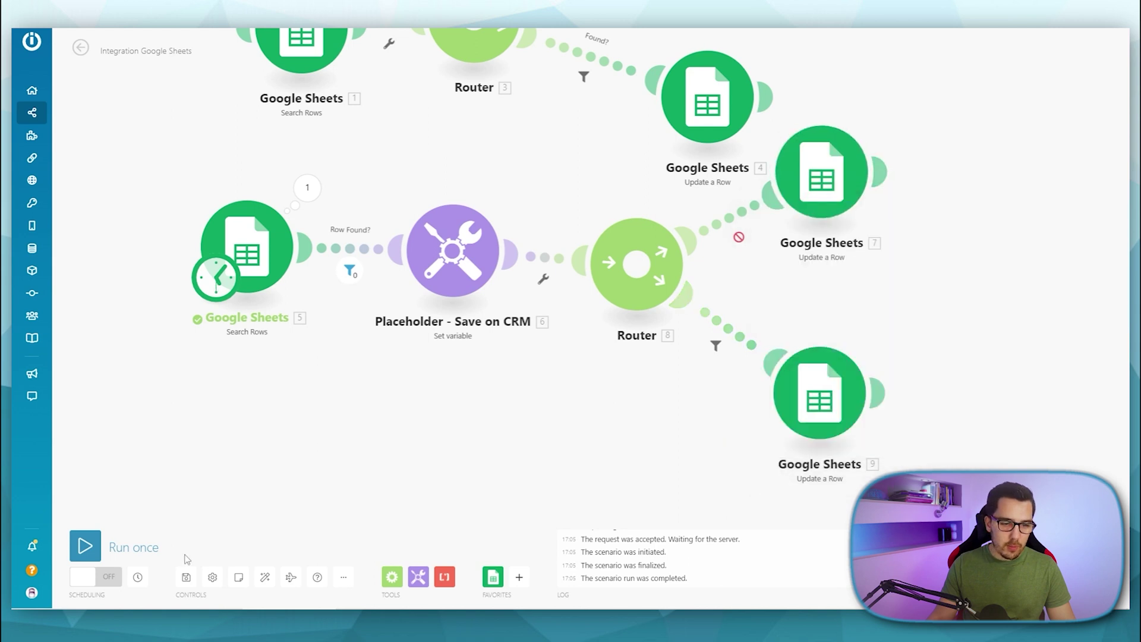
scroll(318, 414, down, 2)
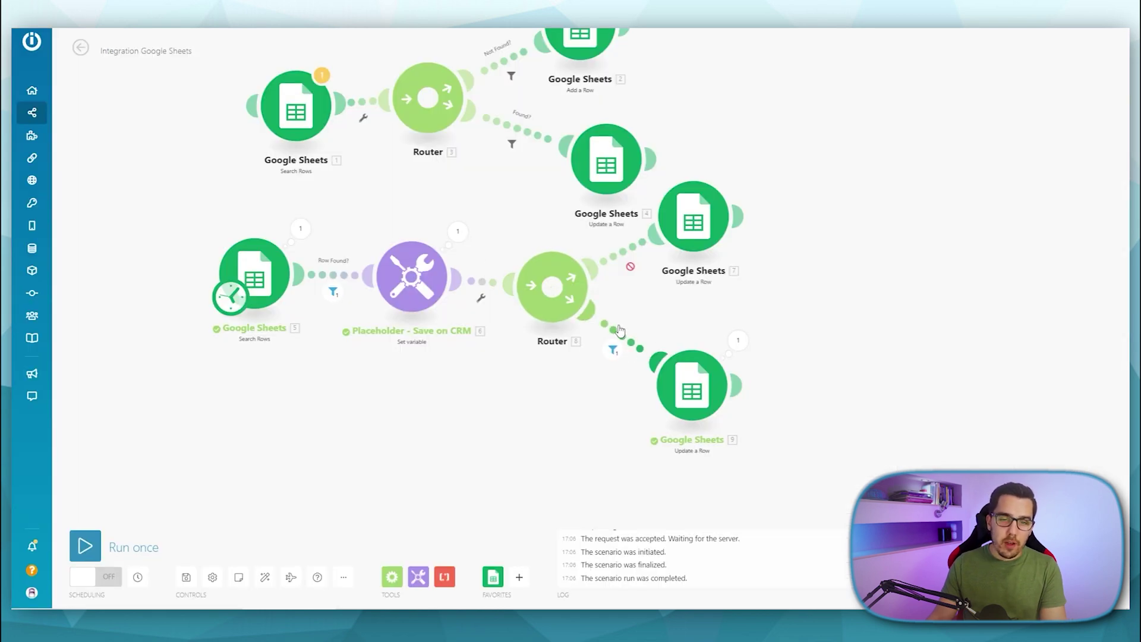
Add an error-handler route on the placeholder leading to a cloned Update a Row module, Google Sheets 10
right_click(413, 274)
click(462, 336)
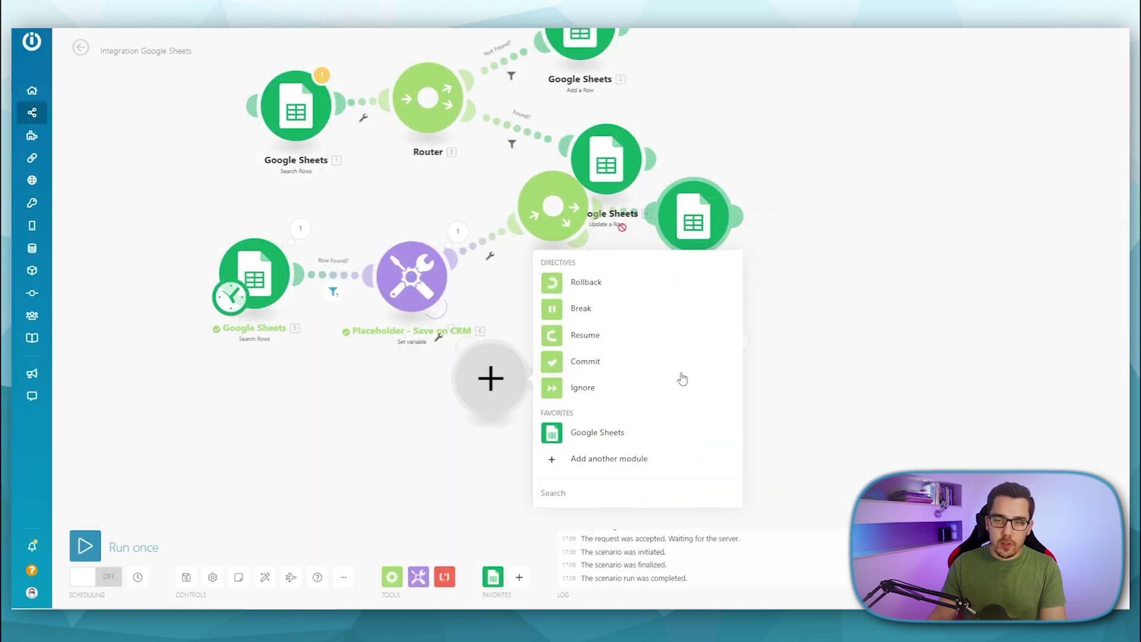
right_click(700, 391)
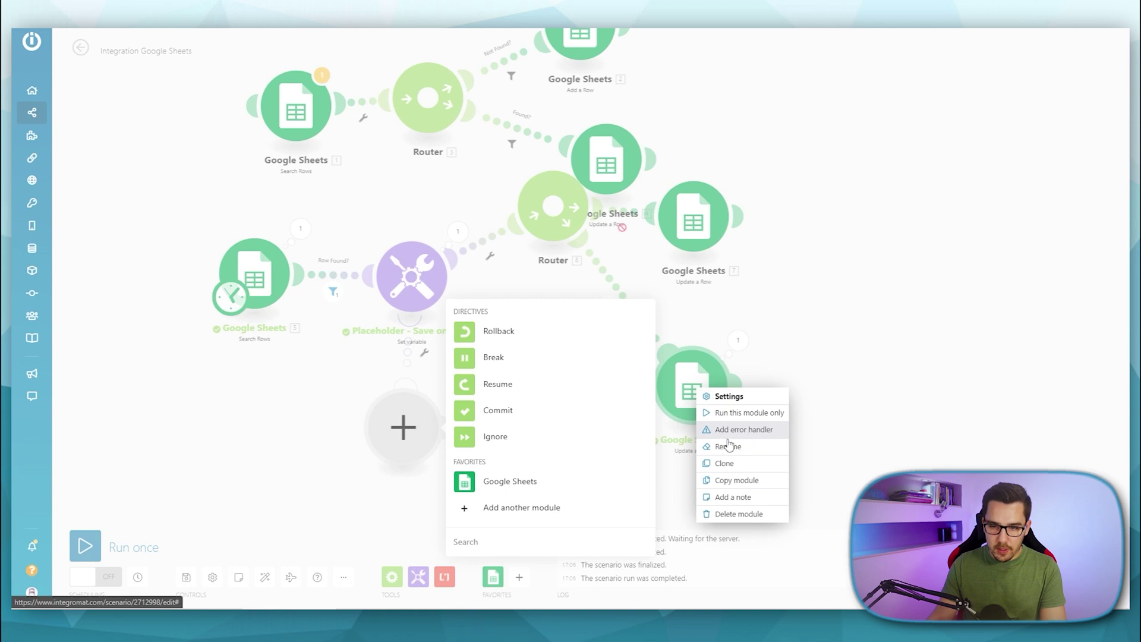
click(724, 463)
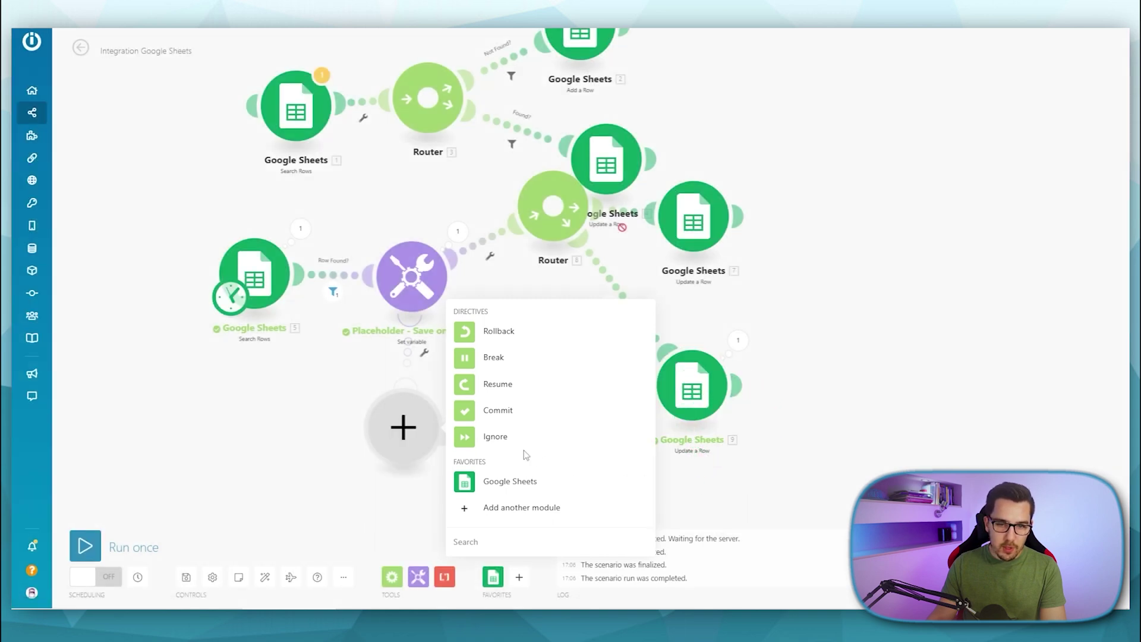
click(511, 481)
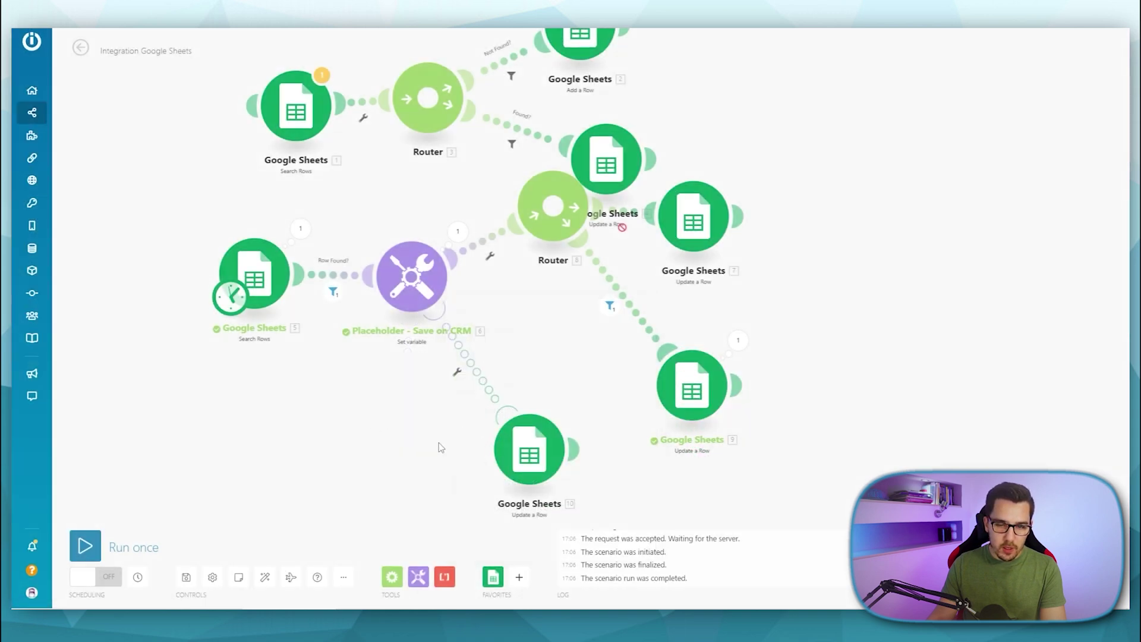
drag(540, 459, 499, 436)
scroll(499, 437, up, 2)
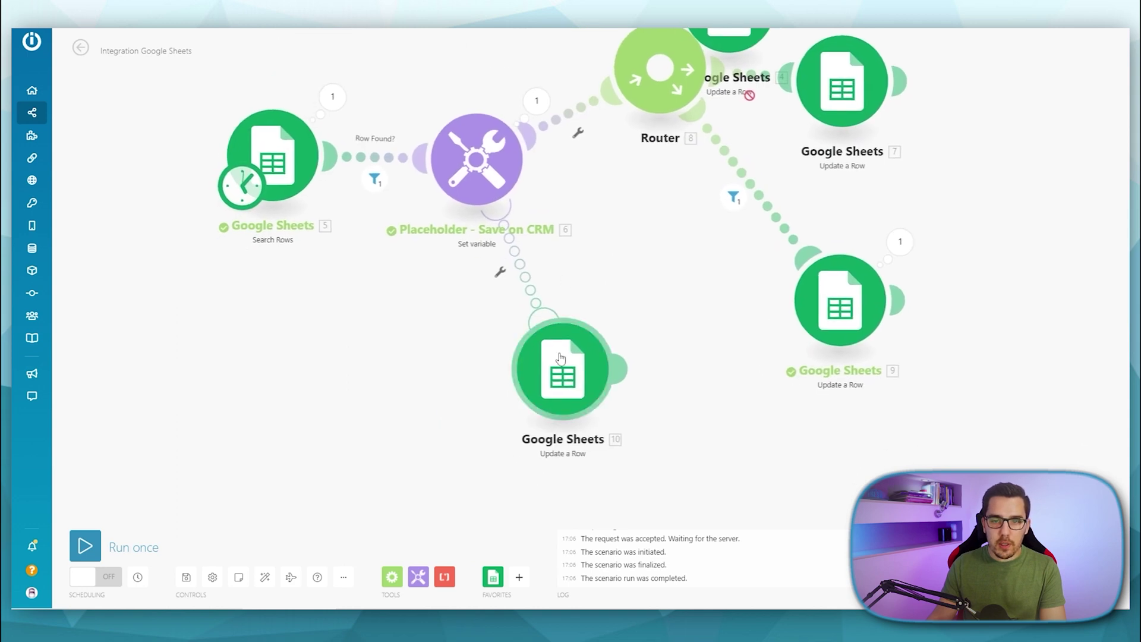
drag(558, 357, 533, 350)
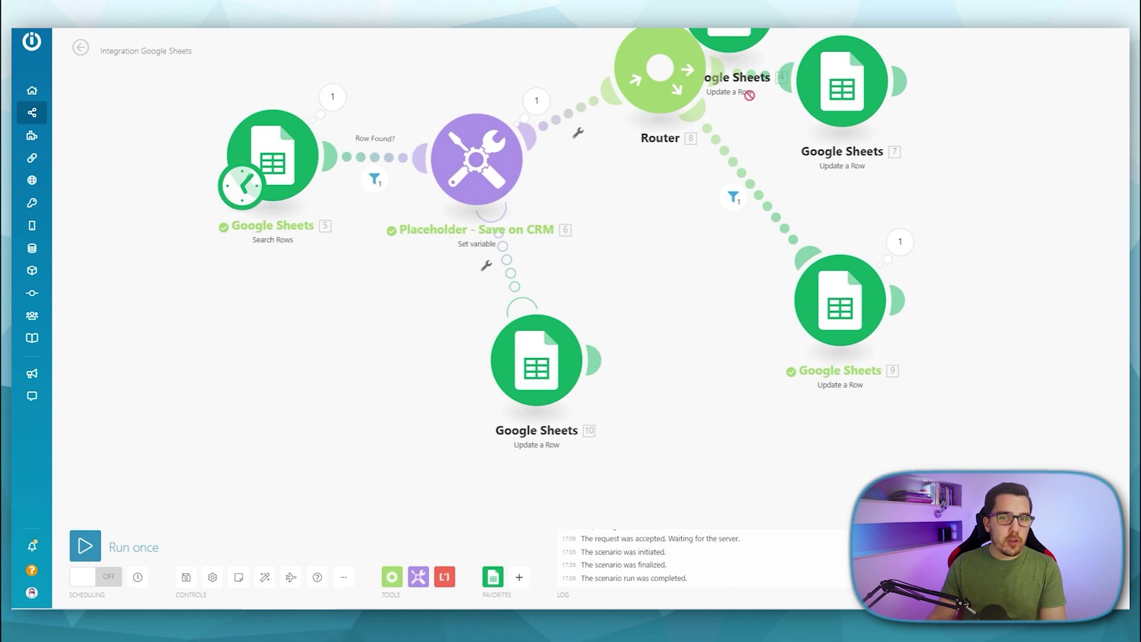
Change the Transferred to CRM filter value from Yes to Failed and confirm
click(397, 130)
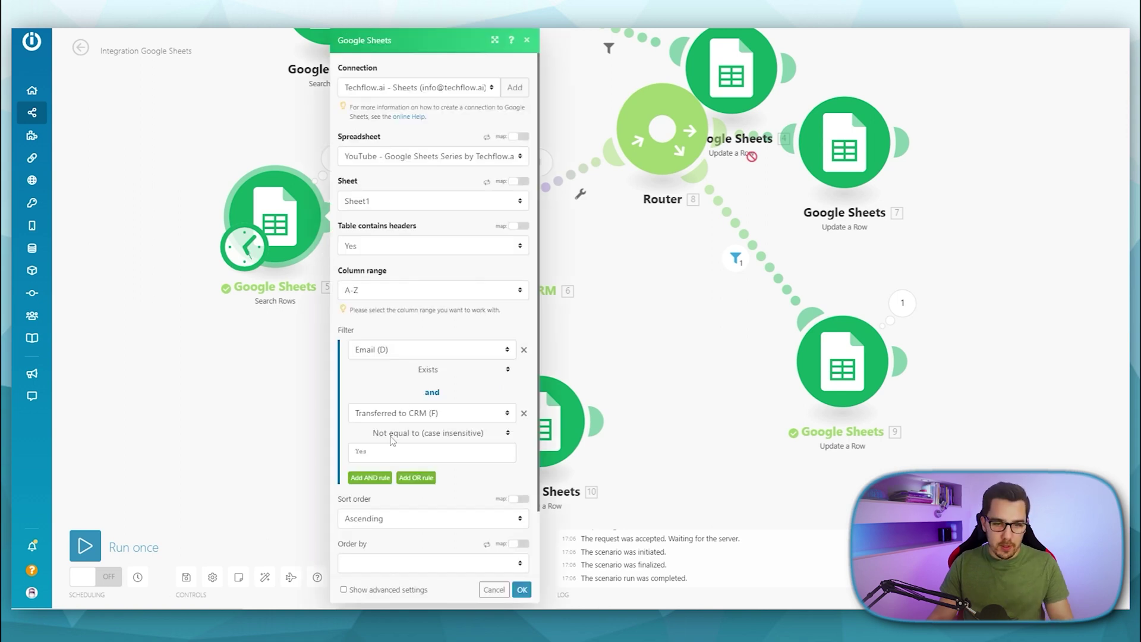
click(390, 437)
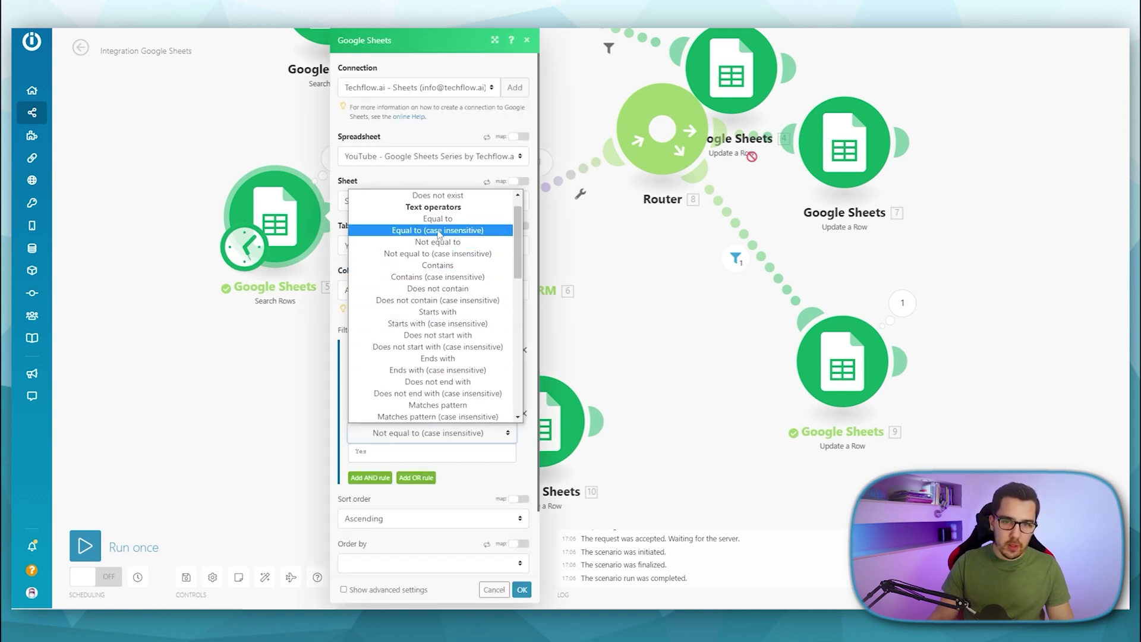
click(439, 230)
double_click(361, 451)
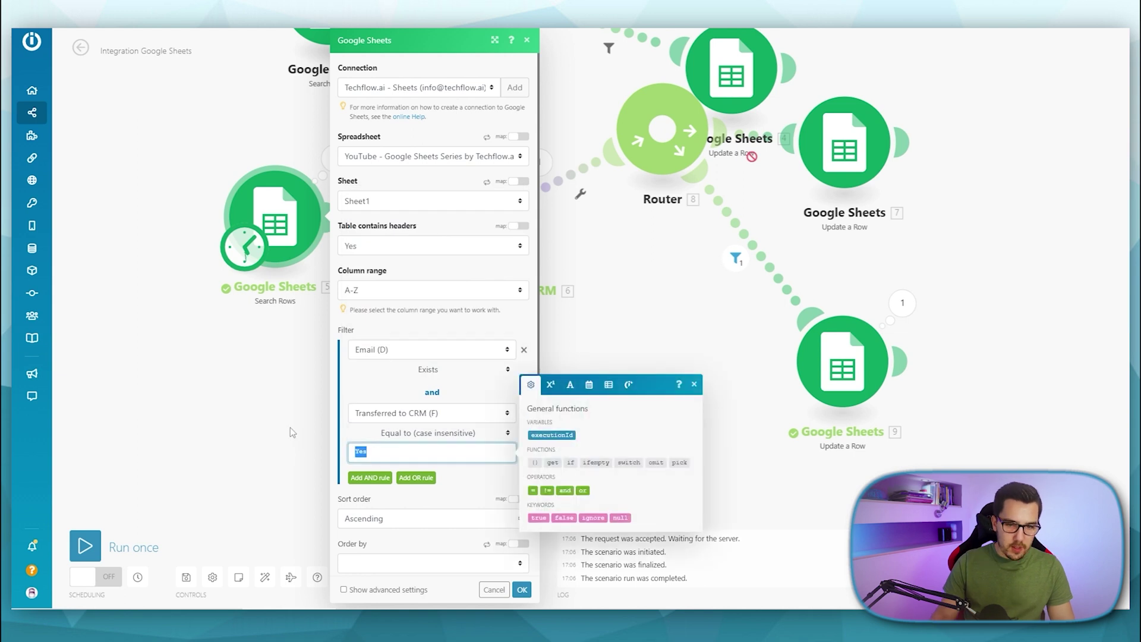
text(Failed)
click(521, 589)
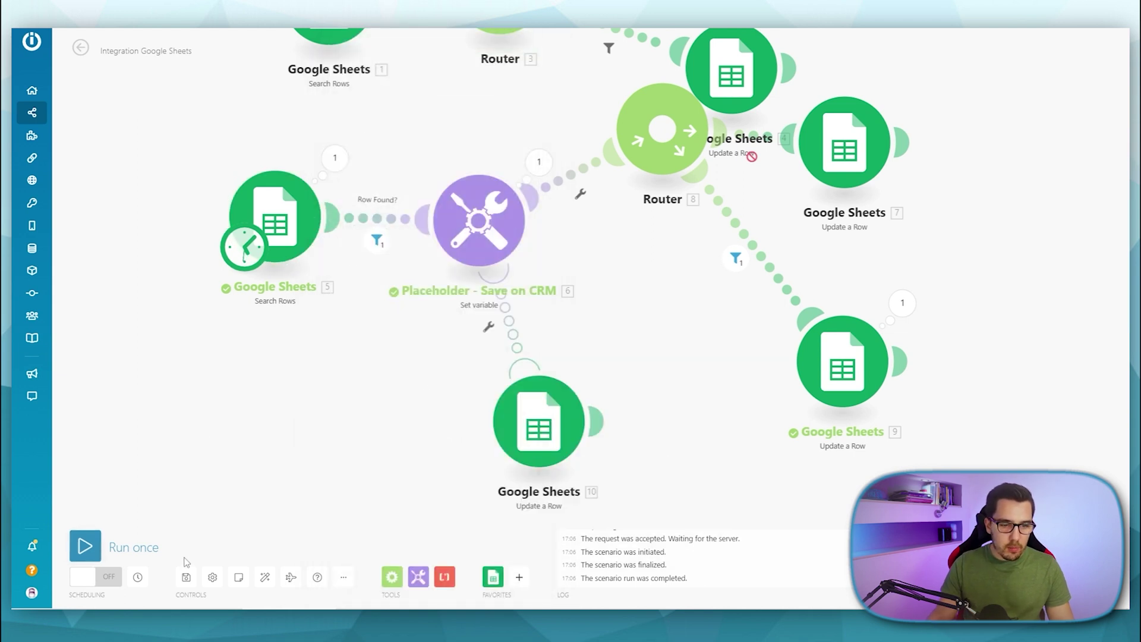
Disable the Router route leading to module 9, then run the scenario once
drag(565, 170, 543, 262)
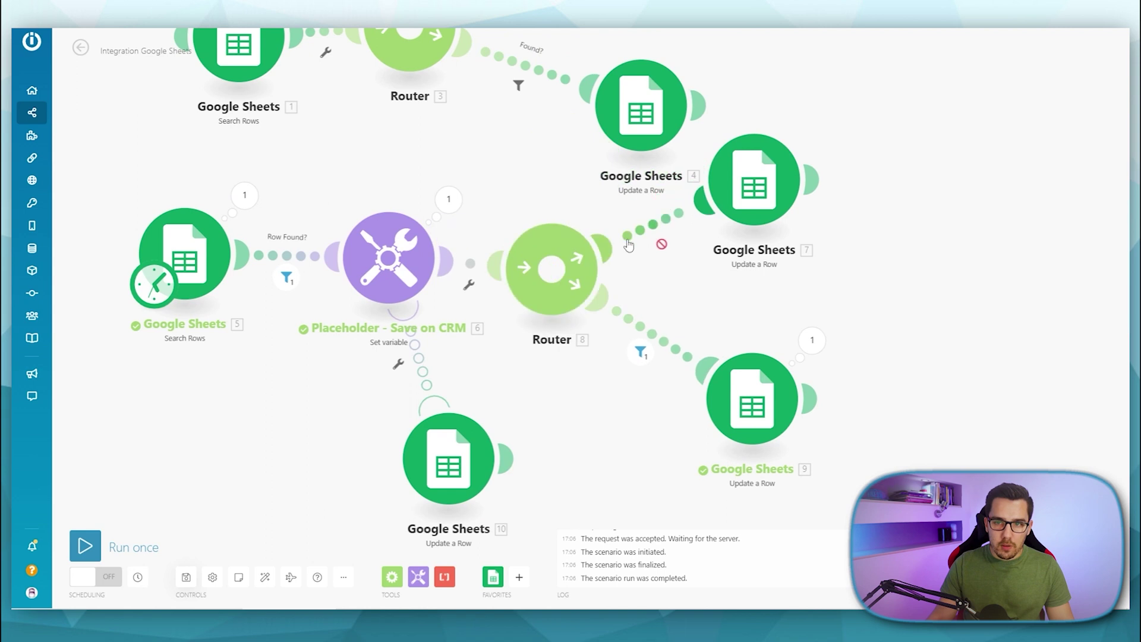
right_click(634, 242)
right_click(647, 328)
click(671, 368)
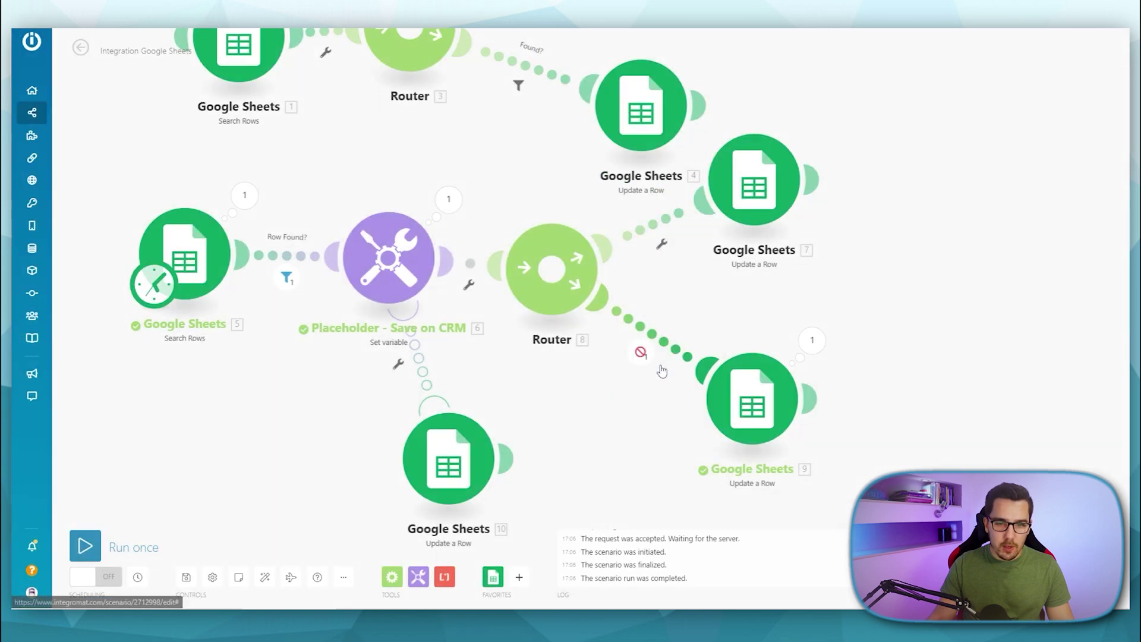
click(84, 546)
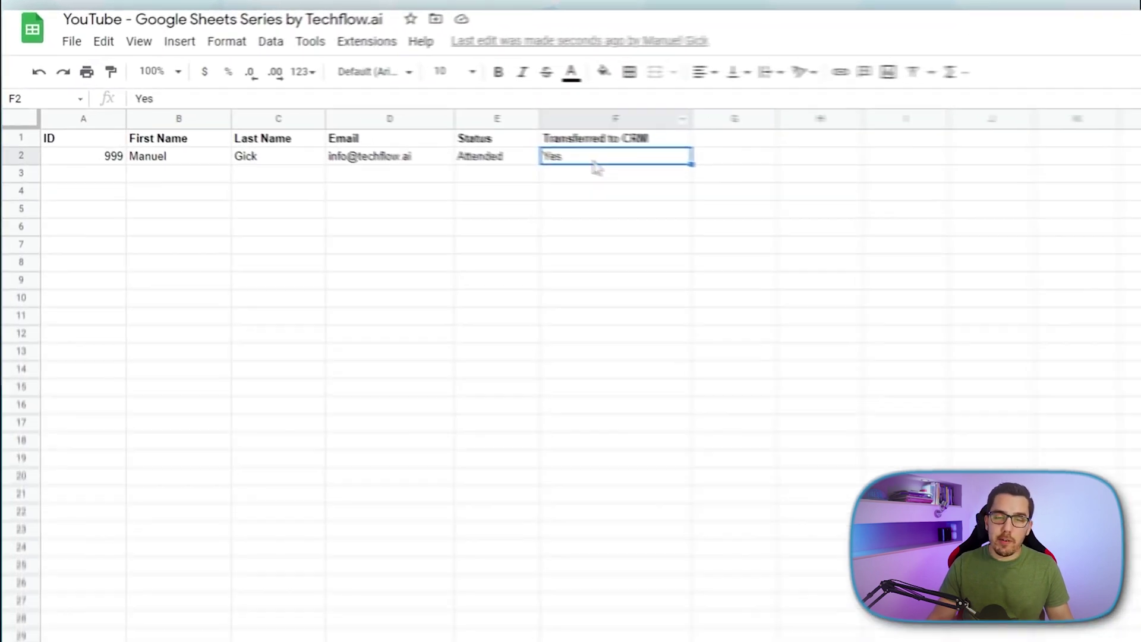
key(Return)
click(675, 174)
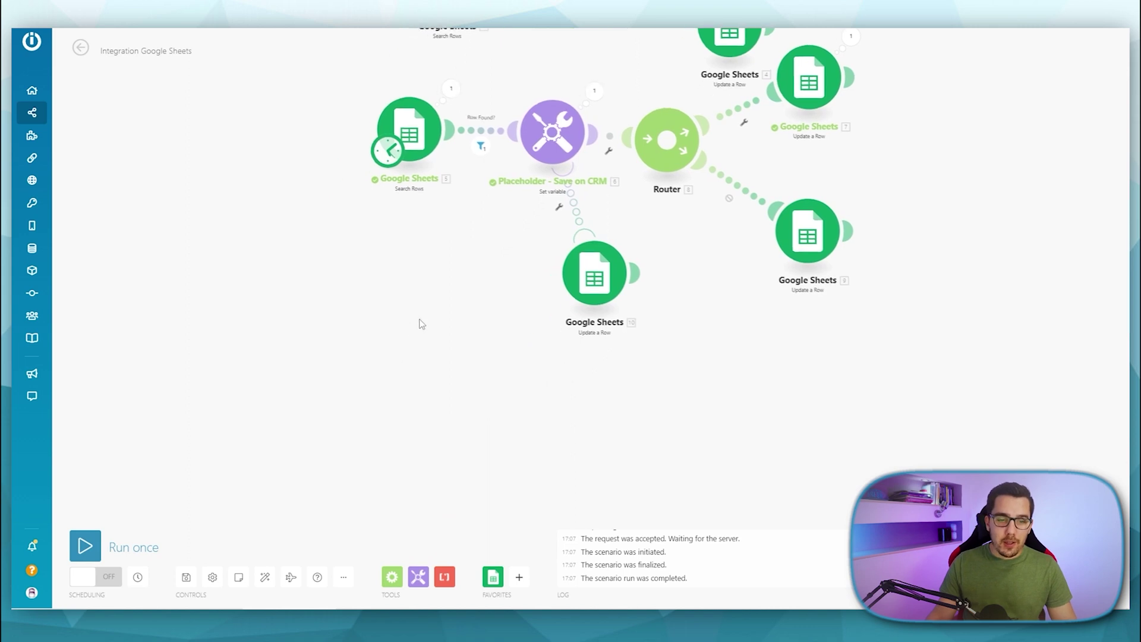
Add a Google Sheets Search Rows (Advanced) module below the existing flow
click(493, 576)
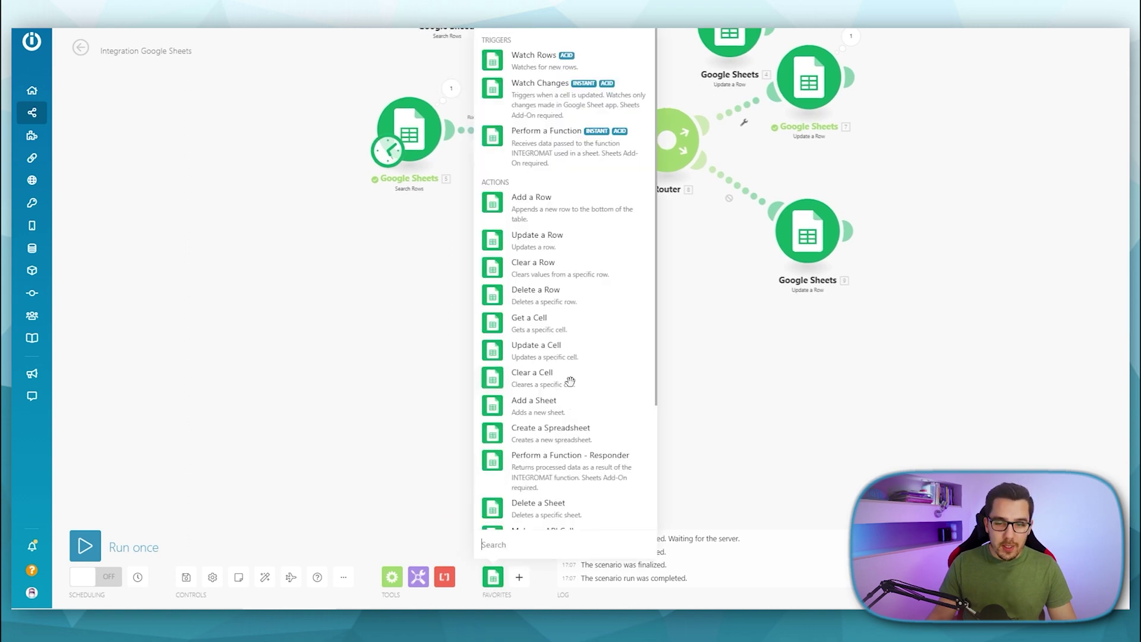
scroll(571, 339, down, 3)
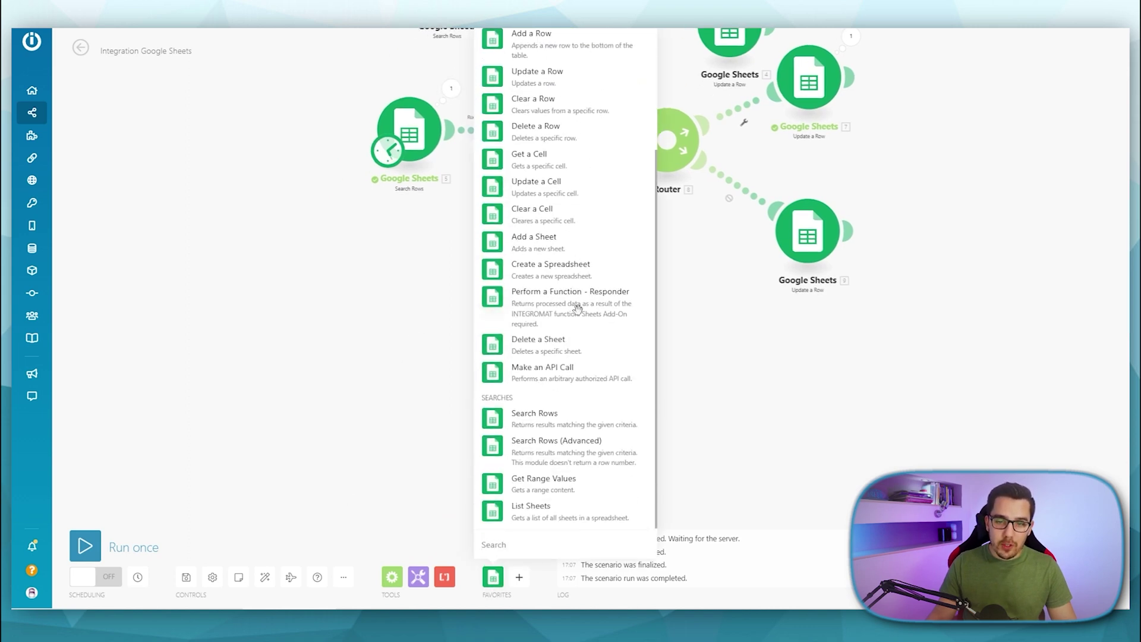
click(550, 446)
drag(535, 451, 388, 308)
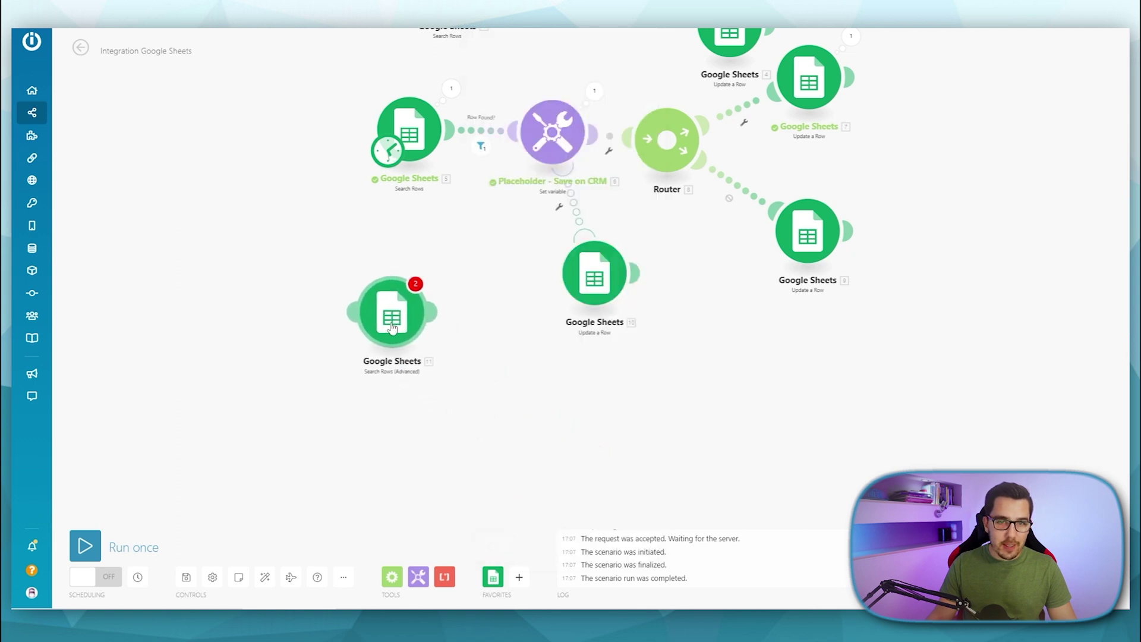
click(406, 314)
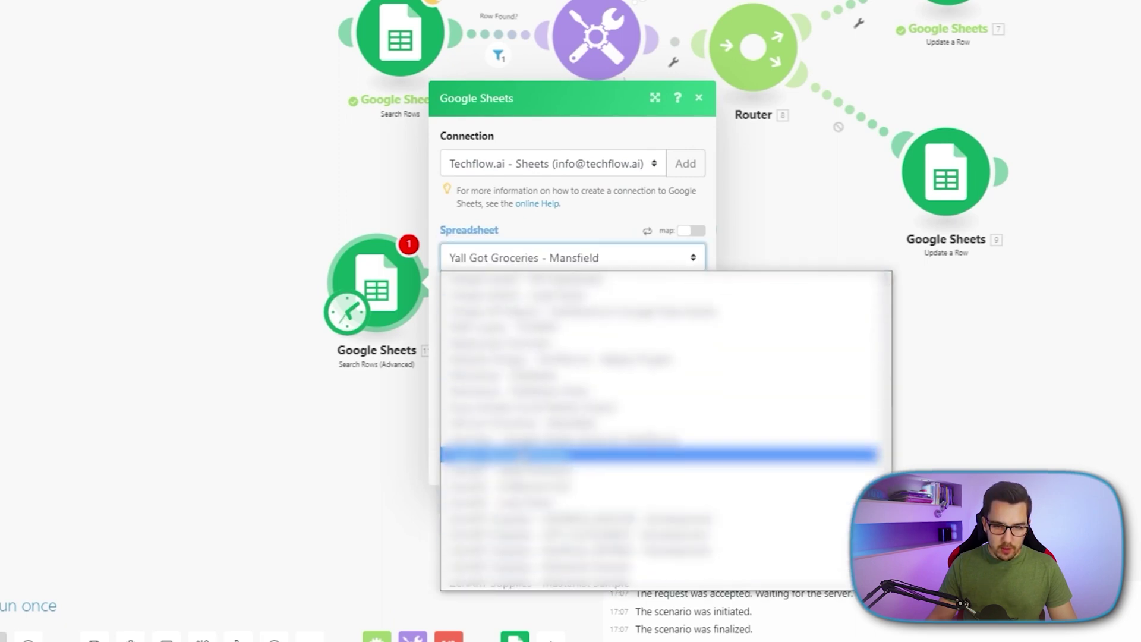
Point the module at the YouTube Google Sheets Series spreadsheet, Sheet1, ready for the query
click(514, 455)
click(499, 287)
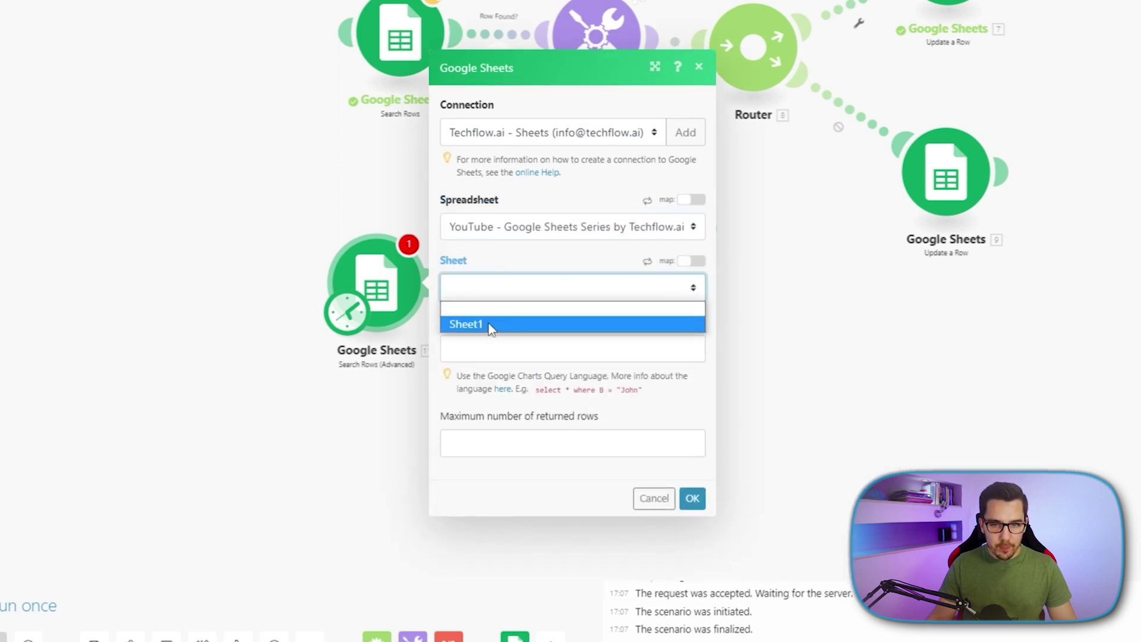
click(490, 325)
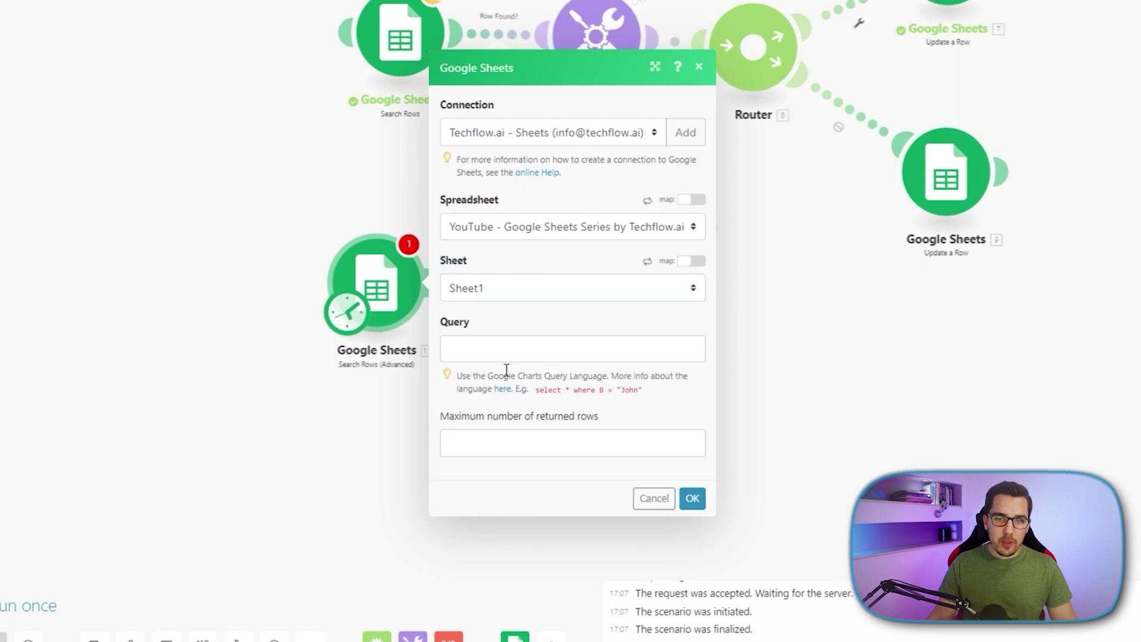
click(514, 354)
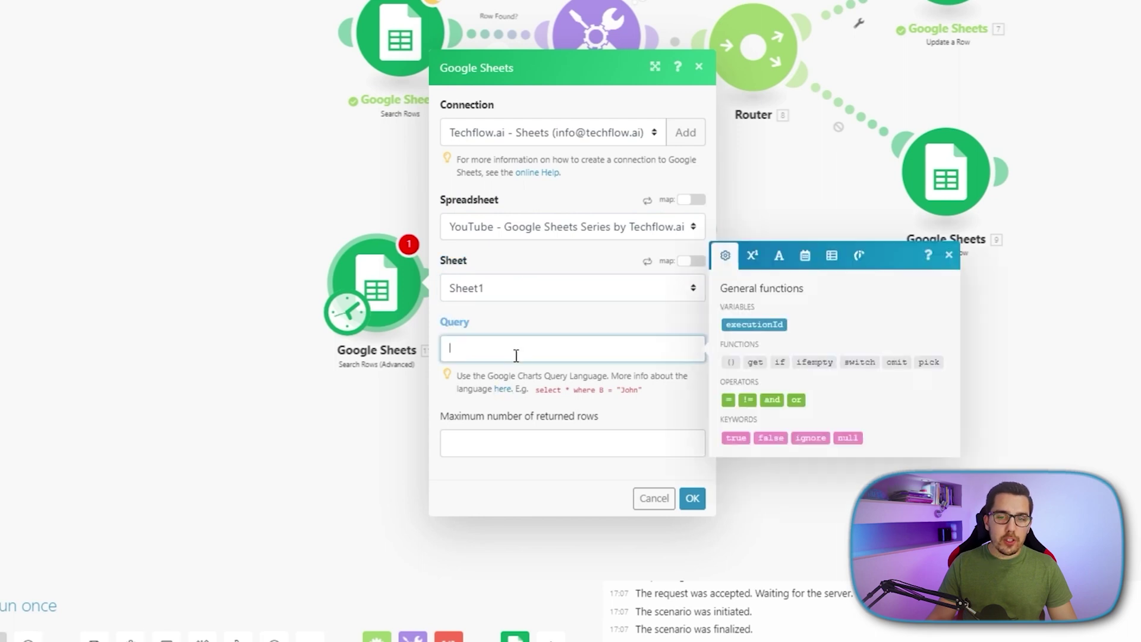
click(504, 390)
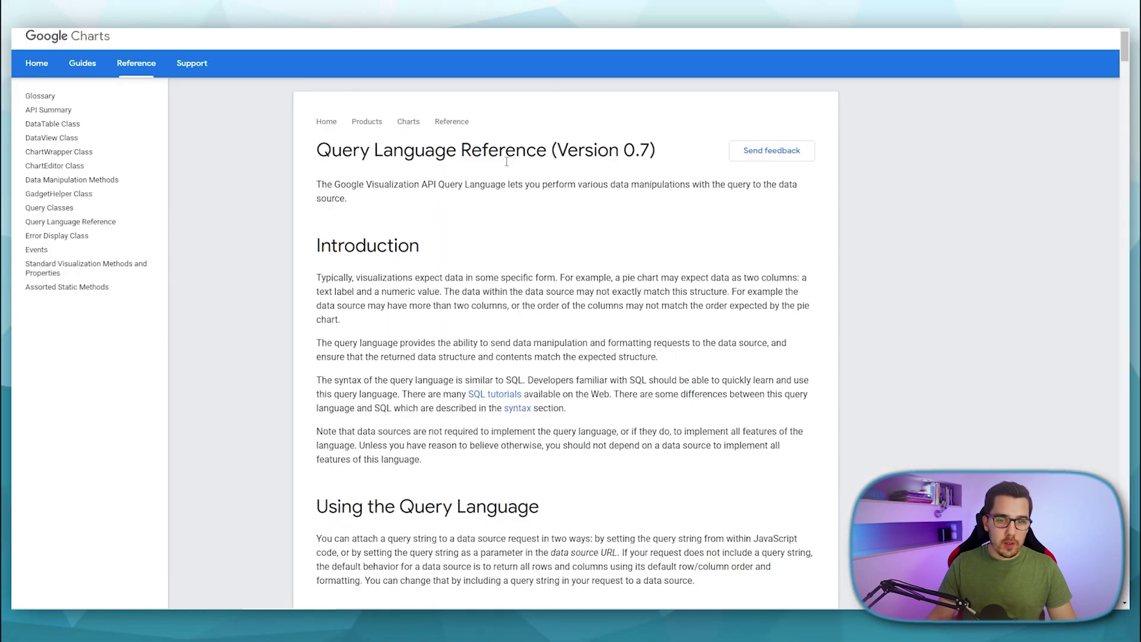
scroll(512, 219, down, 3)
scroll(489, 254, down, 2)
scroll(489, 254, down, 1)
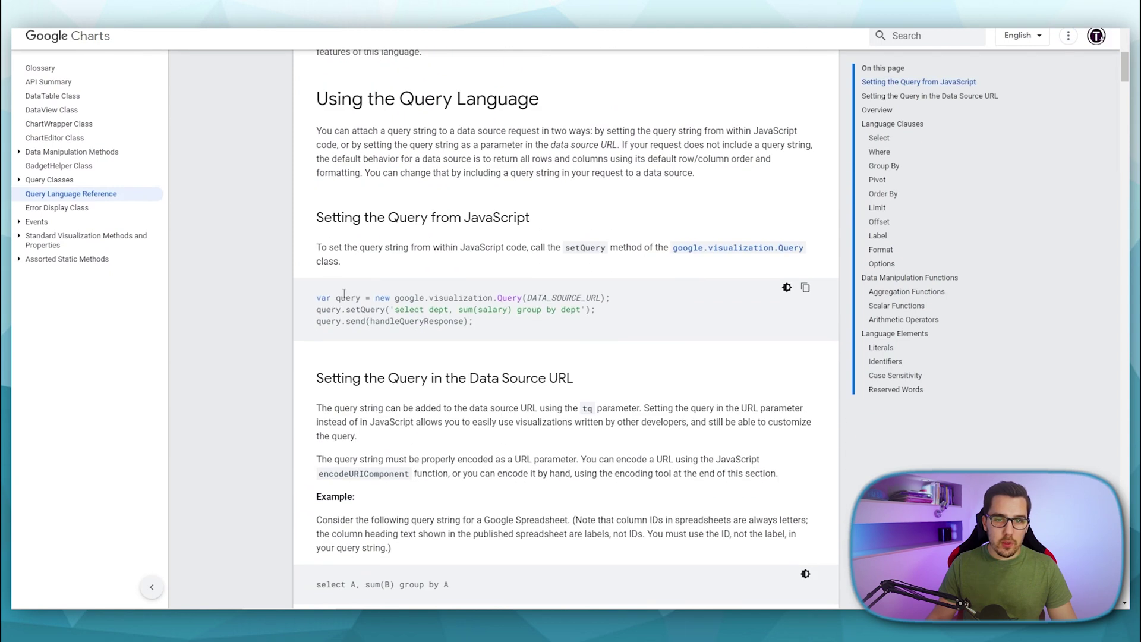
scroll(431, 309, down, 2)
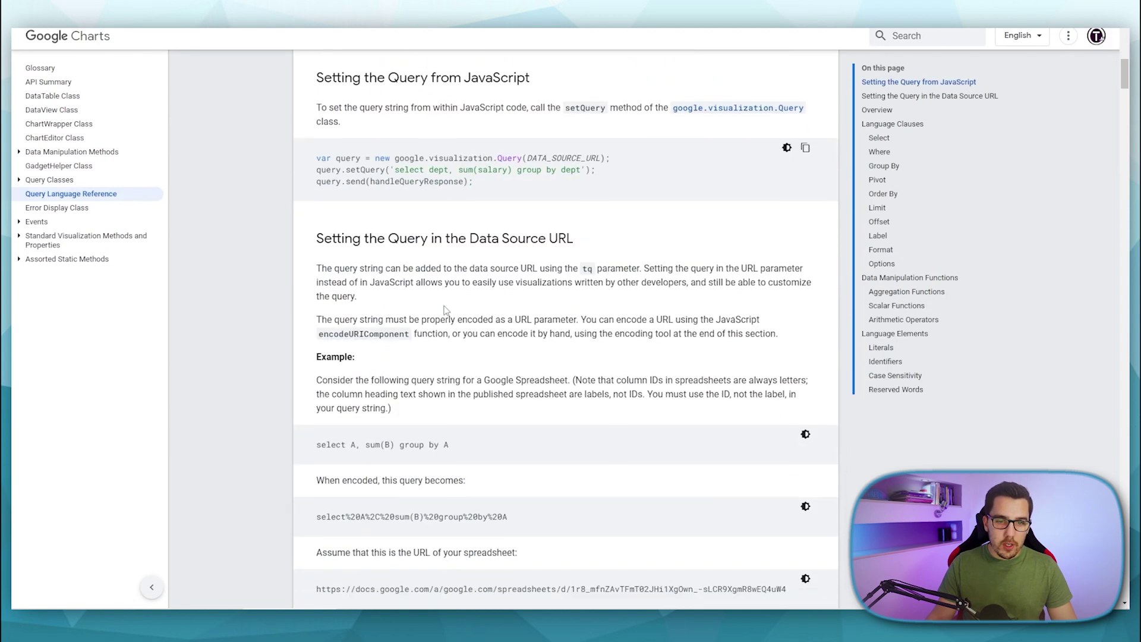
scroll(411, 294, down, 1)
scroll(375, 268, down, 1)
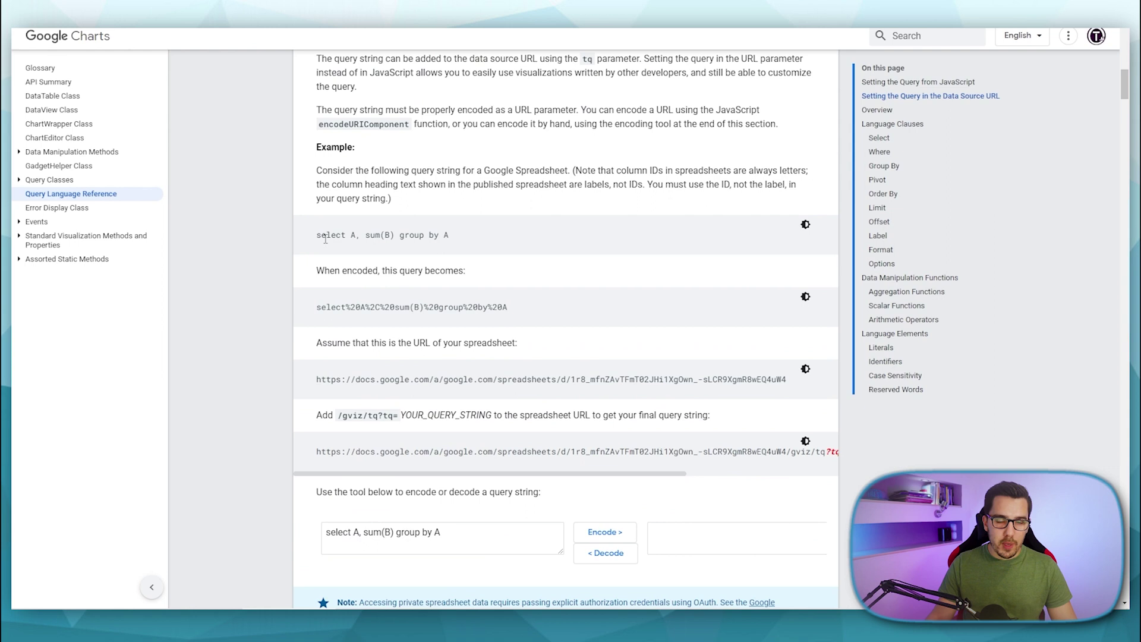
drag(317, 237, 432, 238)
click(450, 250)
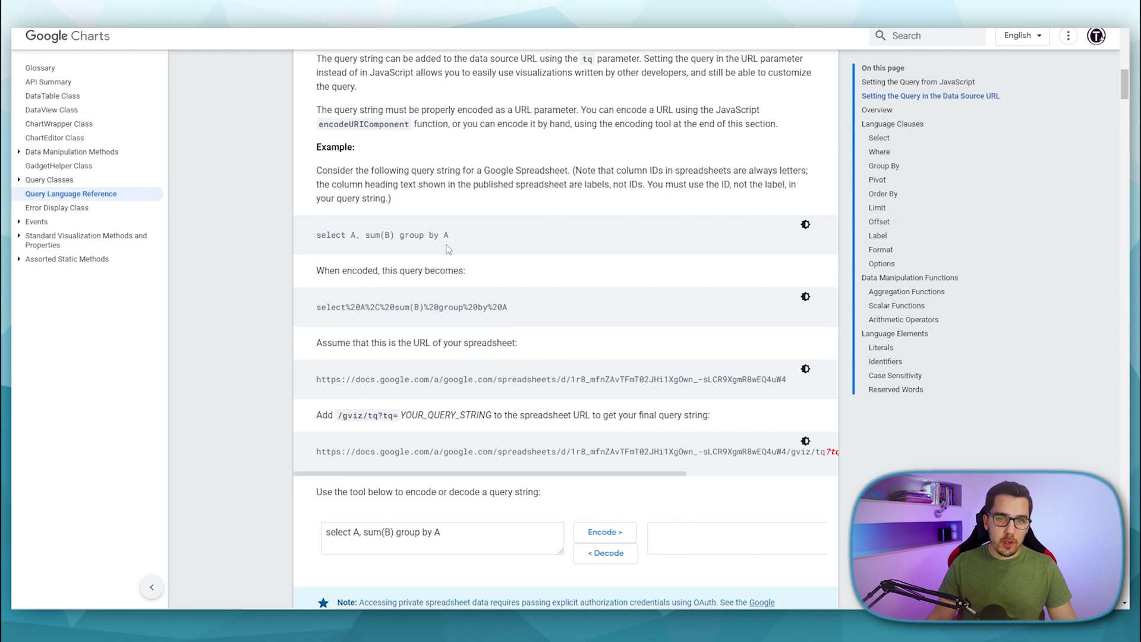
scroll(452, 249, down, 1)
scroll(452, 250, down, 1)
scroll(409, 282, down, 1)
scroll(493, 269, down, 4)
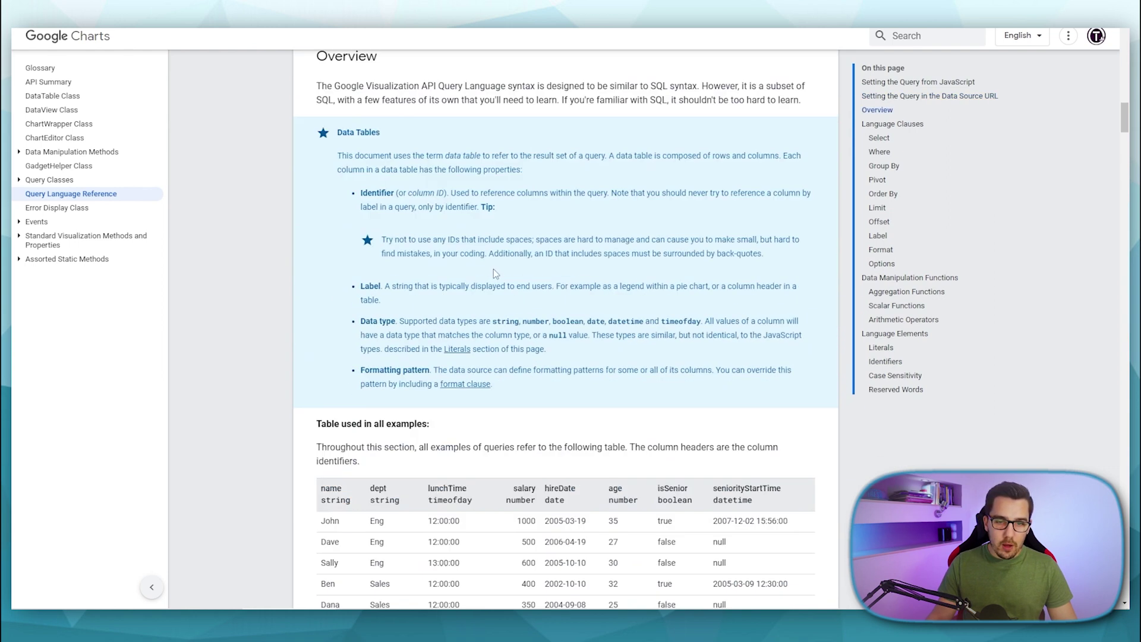
scroll(499, 264, down, 3)
scroll(498, 265, down, 3)
scroll(401, 303, down, 1)
scroll(324, 342, down, 1)
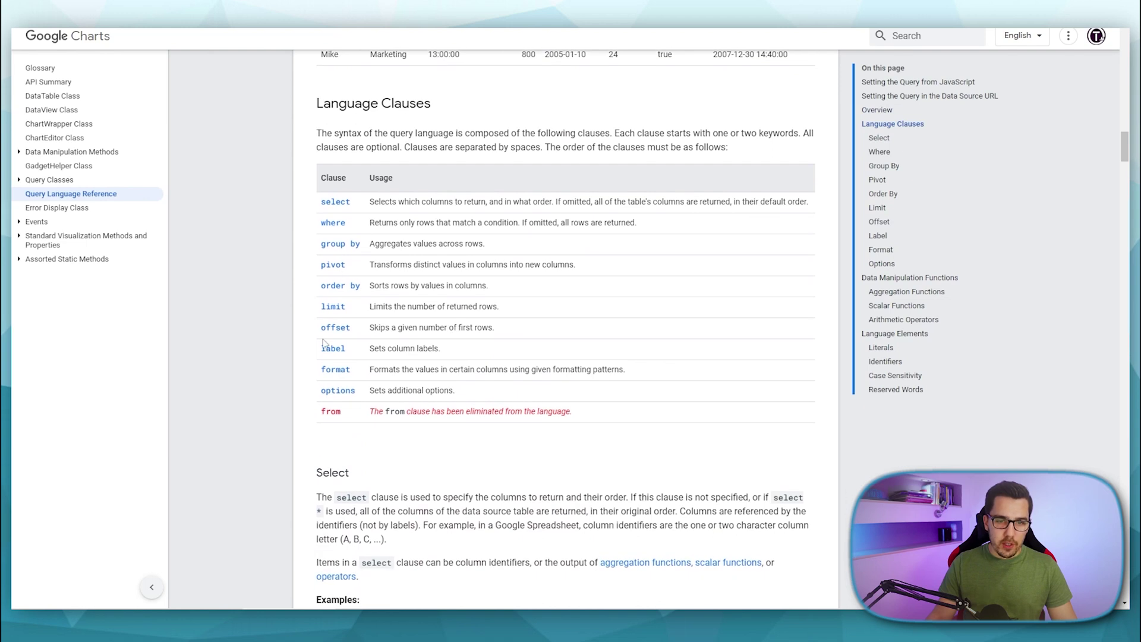
scroll(327, 389, down, 2)
scroll(398, 342, down, 3)
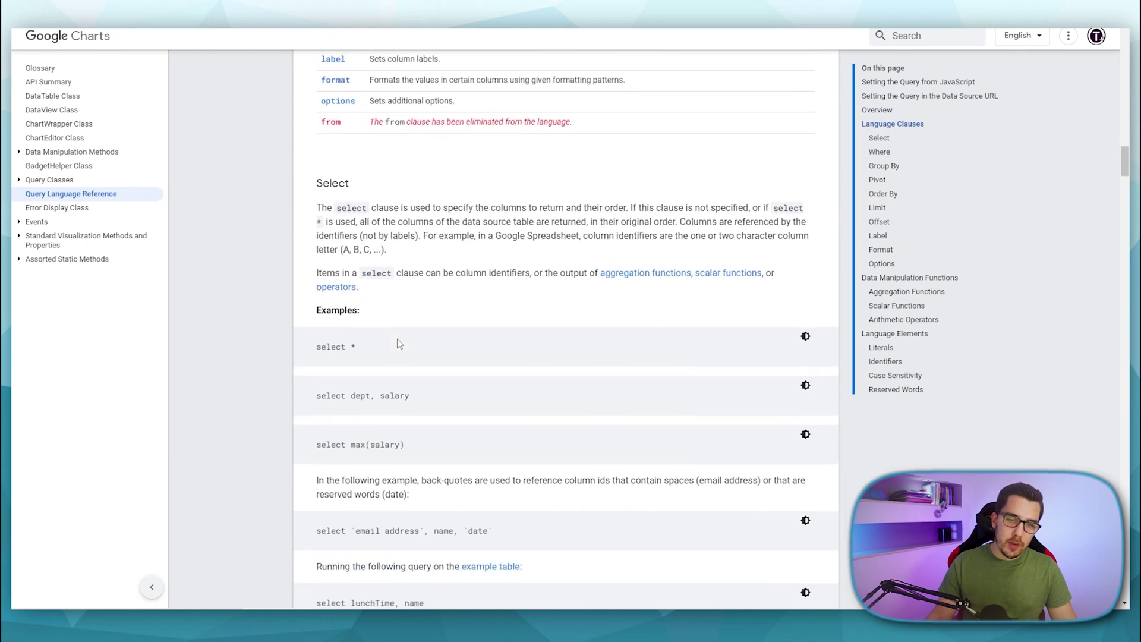
scroll(399, 343, down, 1)
scroll(397, 342, down, 1)
scroll(398, 351, down, 2)
scroll(398, 362, down, 2)
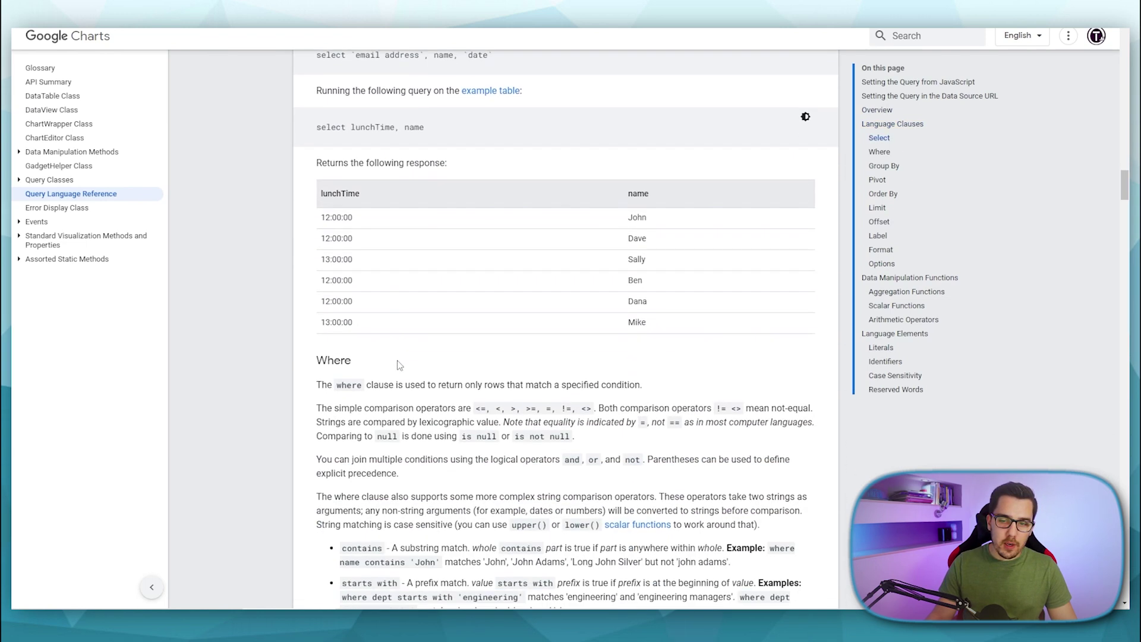
scroll(399, 360, down, 2)
scroll(404, 360, down, 2)
scroll(405, 361, down, 1)
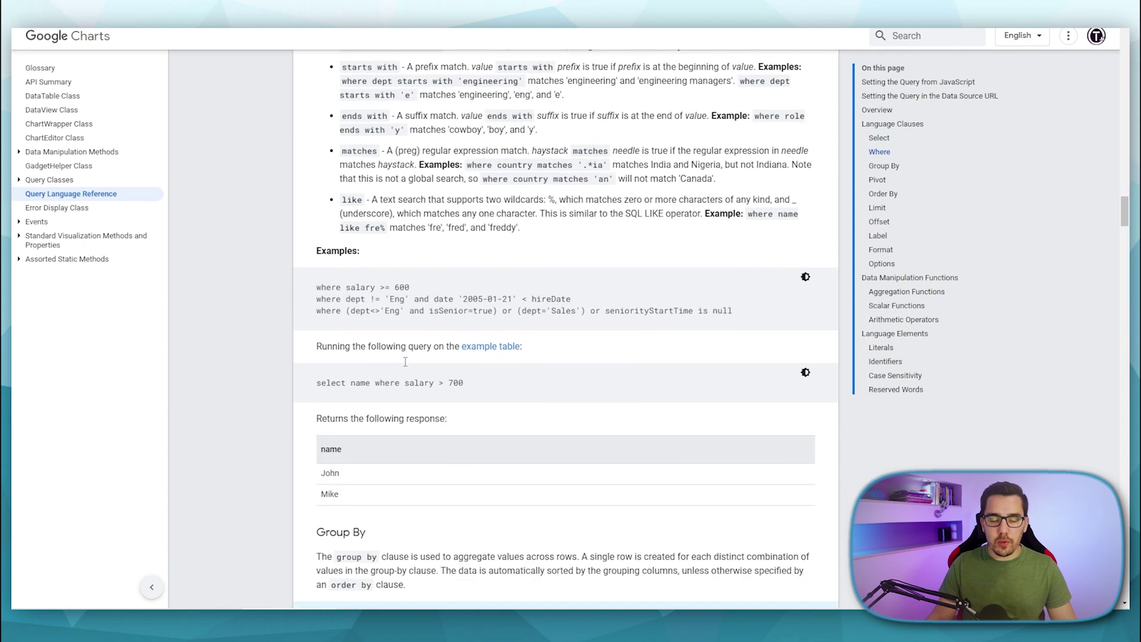
scroll(381, 316, down, 1)
scroll(382, 316, down, 1)
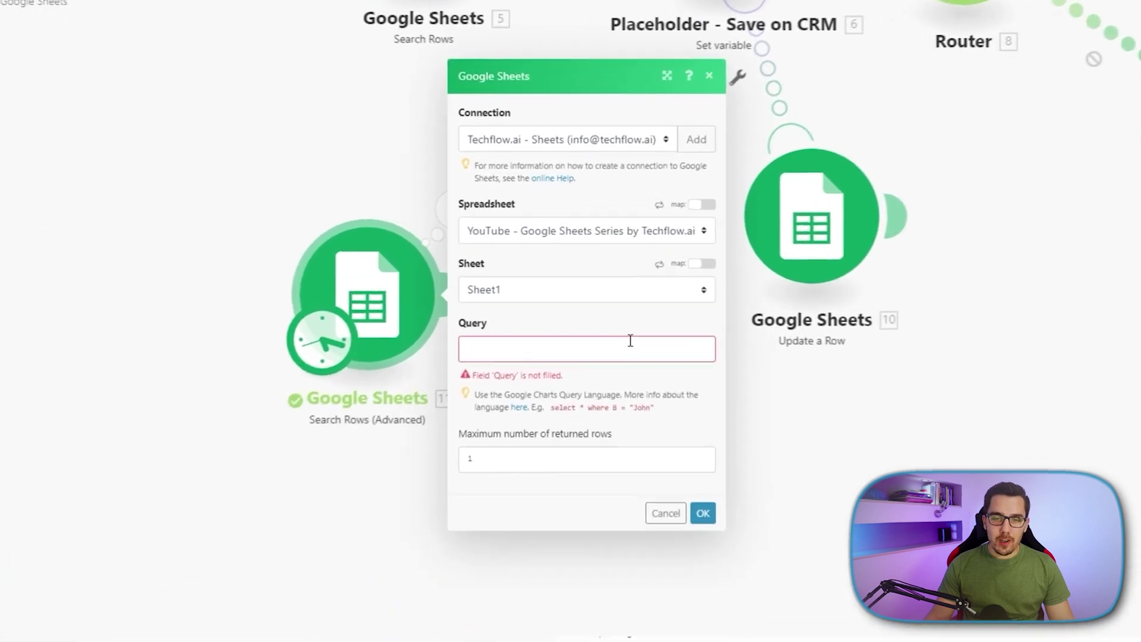
click(626, 352)
text(select )
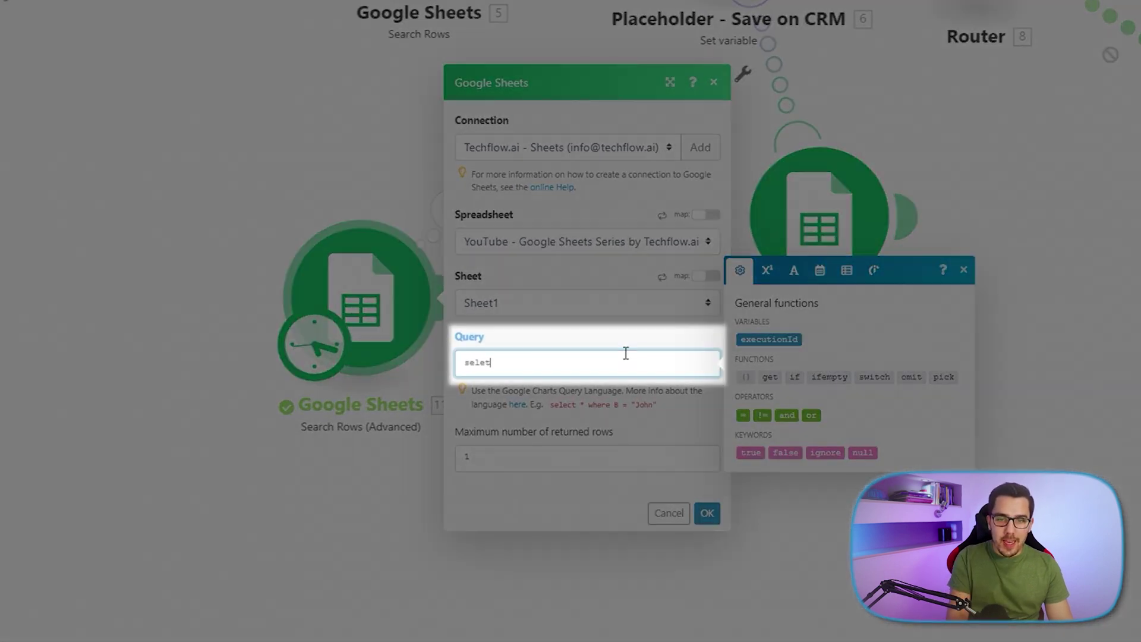
text(*)
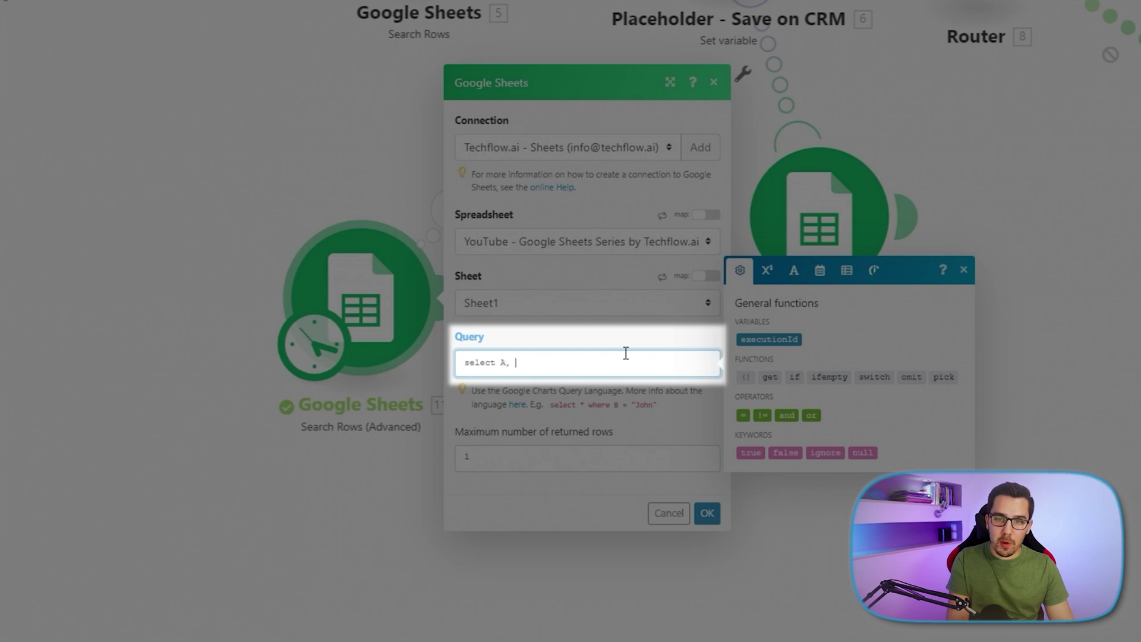
text(C)
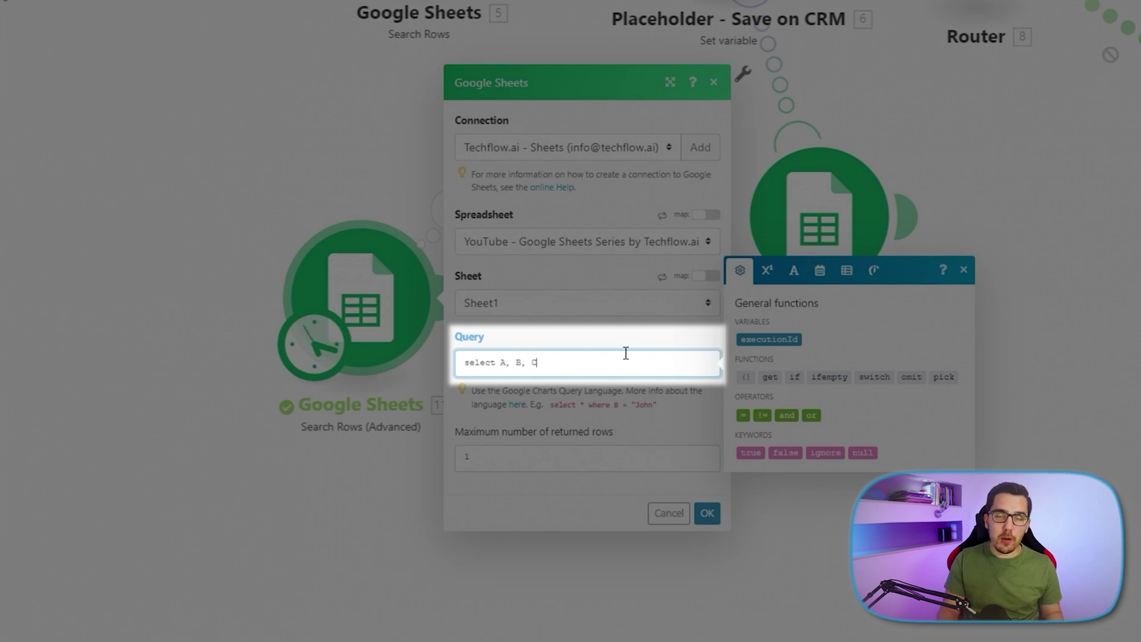
key(shift+Left)
key(shift+Left)
key(shift+Left)
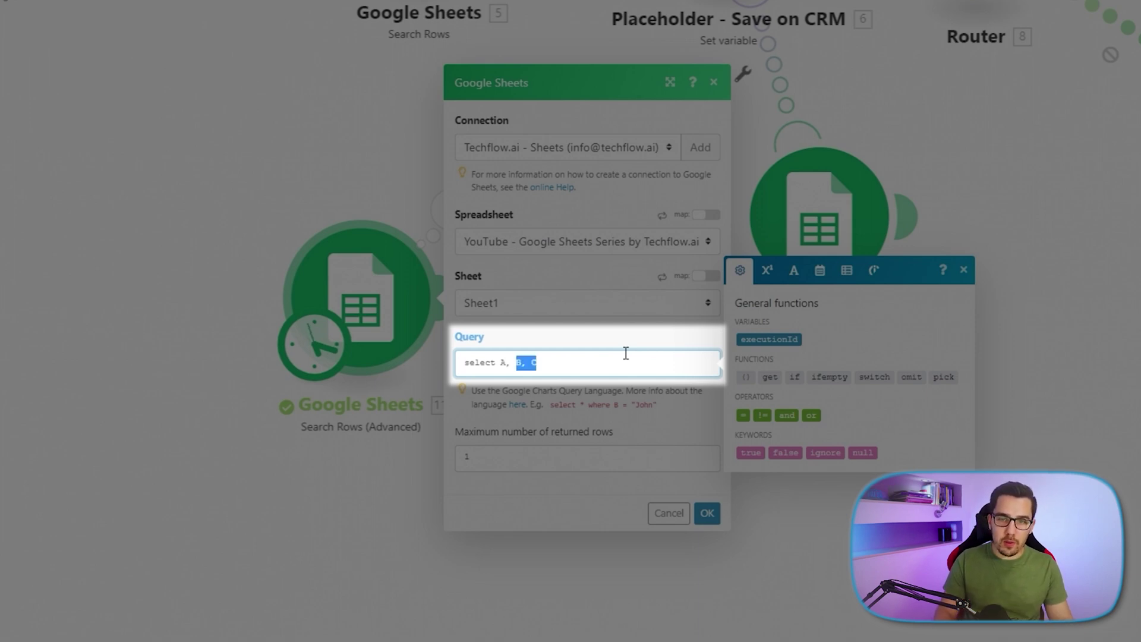
key(shift+Left)
key(shift+Left)
key(shift+Left)
text(*)
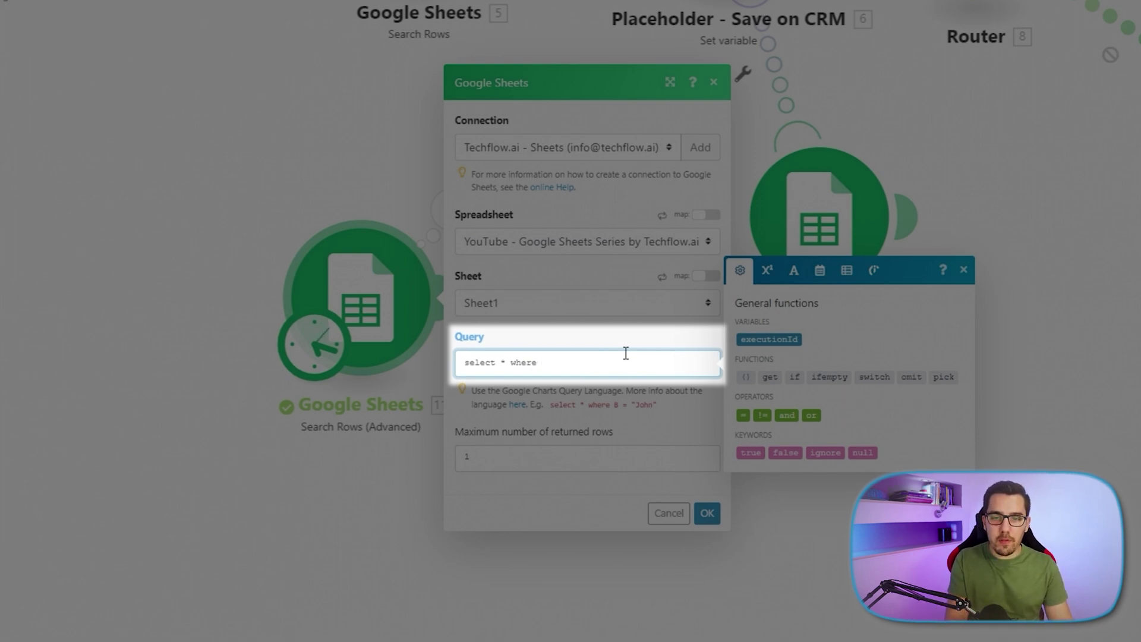
text(E )
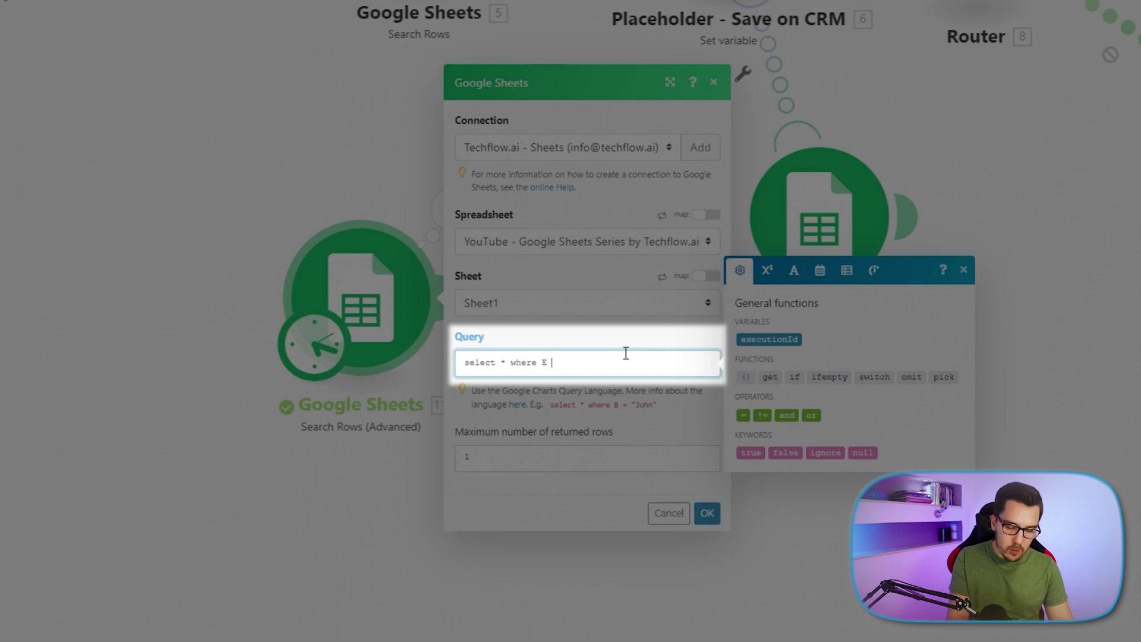
text(= 'tf.)
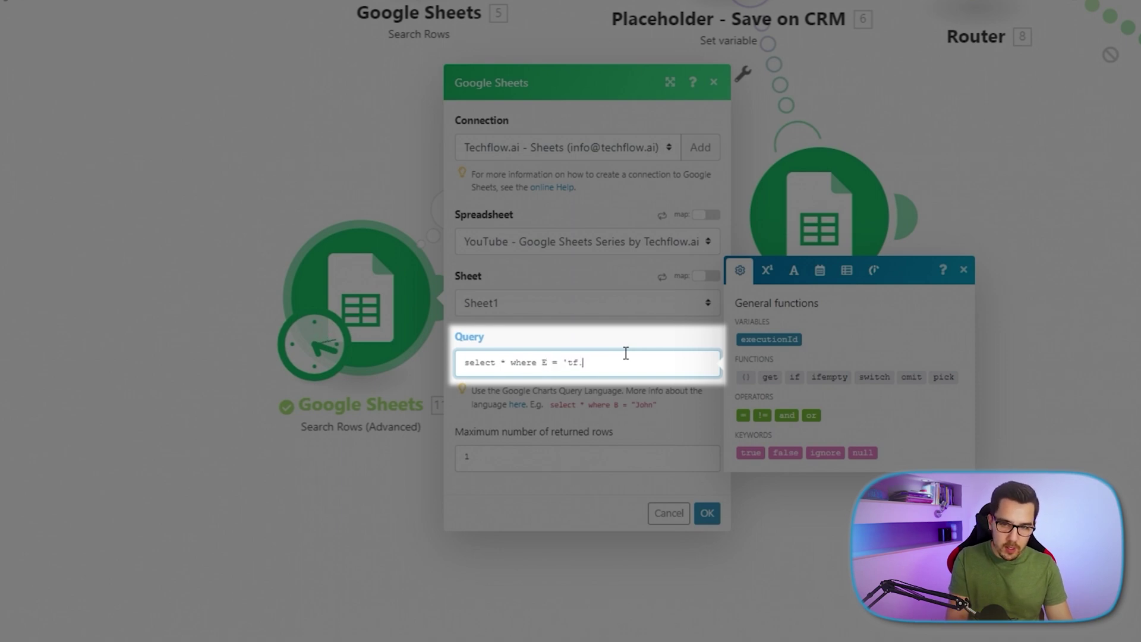
key(BackSpace)
key(BackSpace)
key(BackSpace)
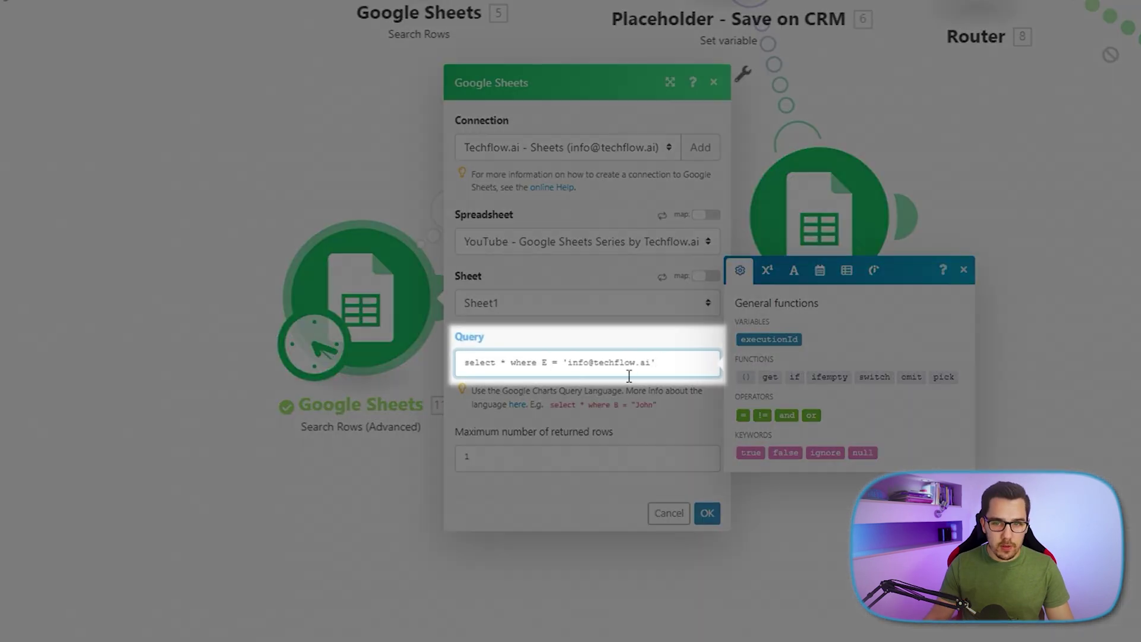
click(561, 360)
key(Left)
key(Left)
key(BackSpace)
text(D)
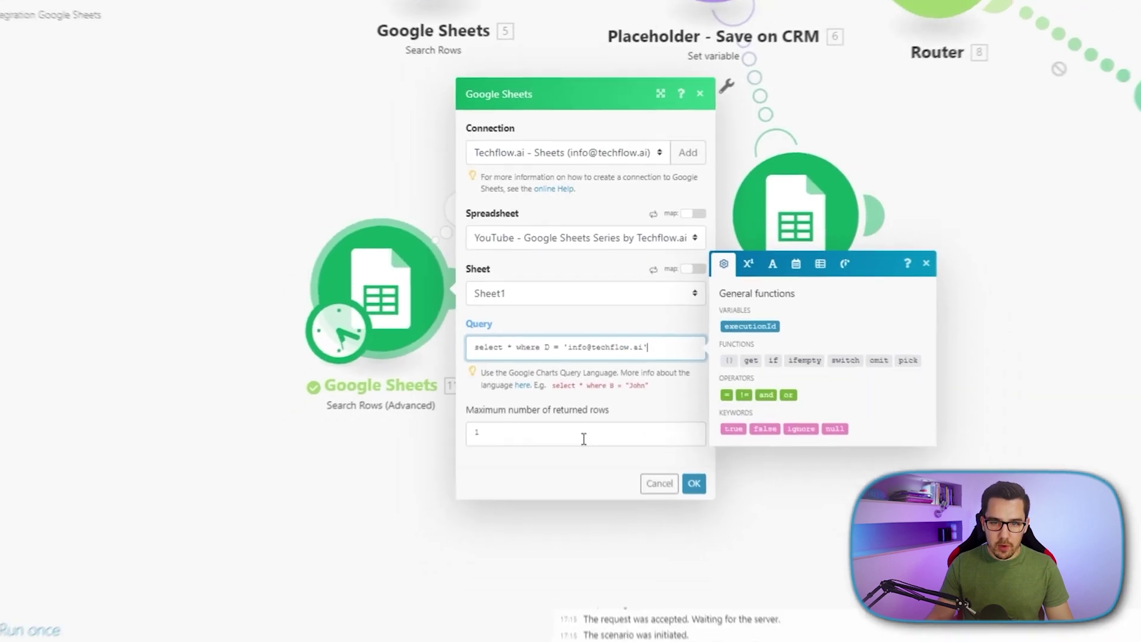
Save the module, run once and inspect the single returned bundle with ID 999
click(670, 430)
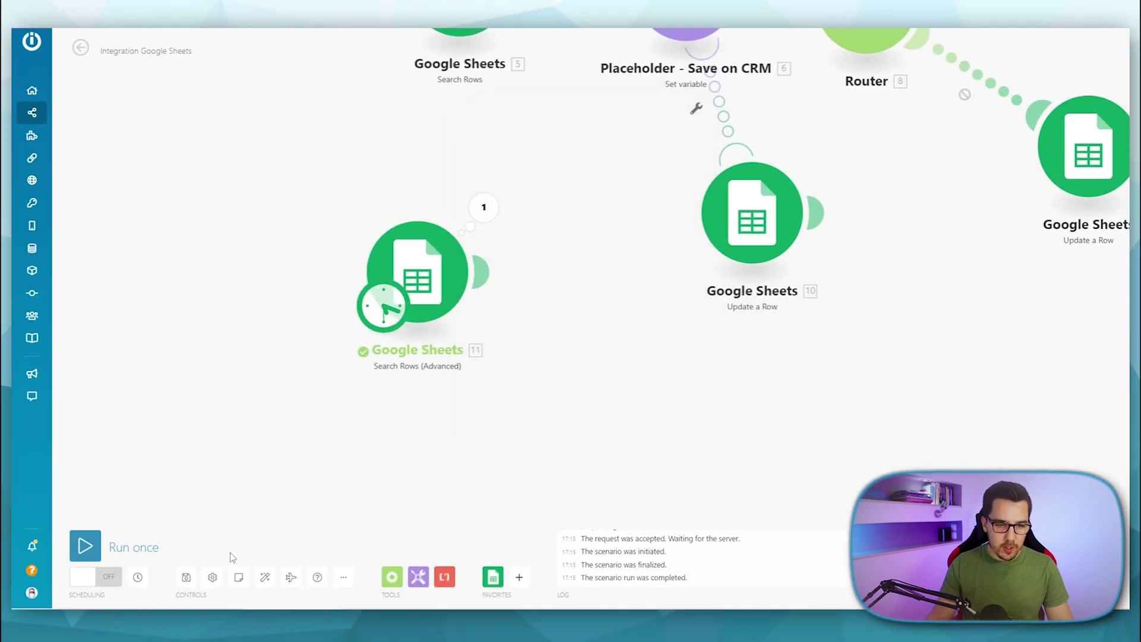
click(85, 546)
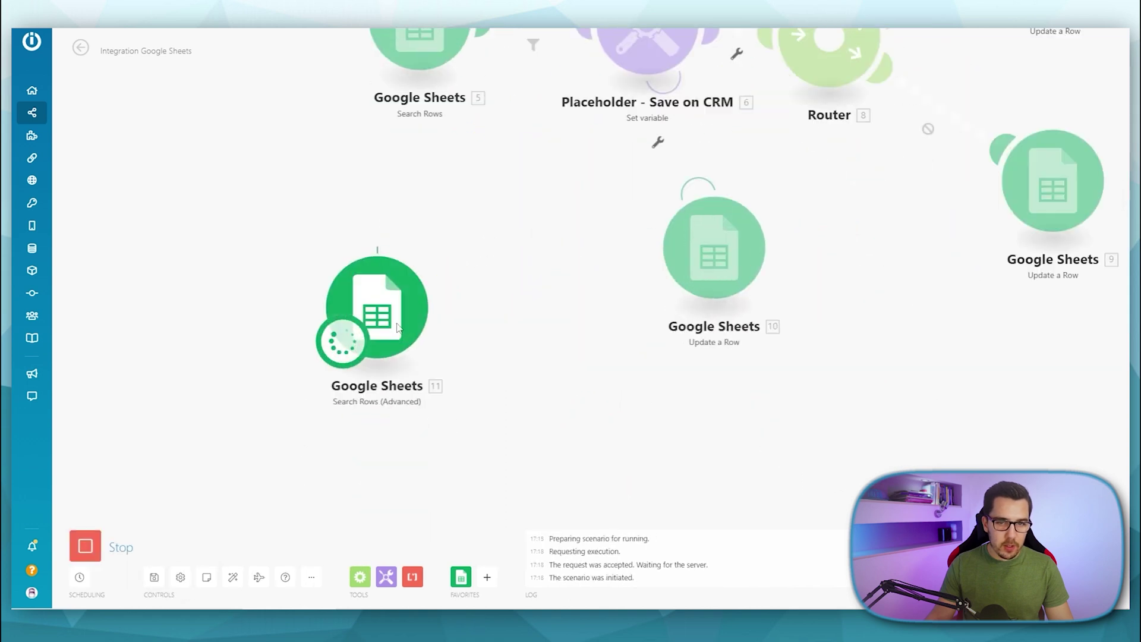
click(440, 243)
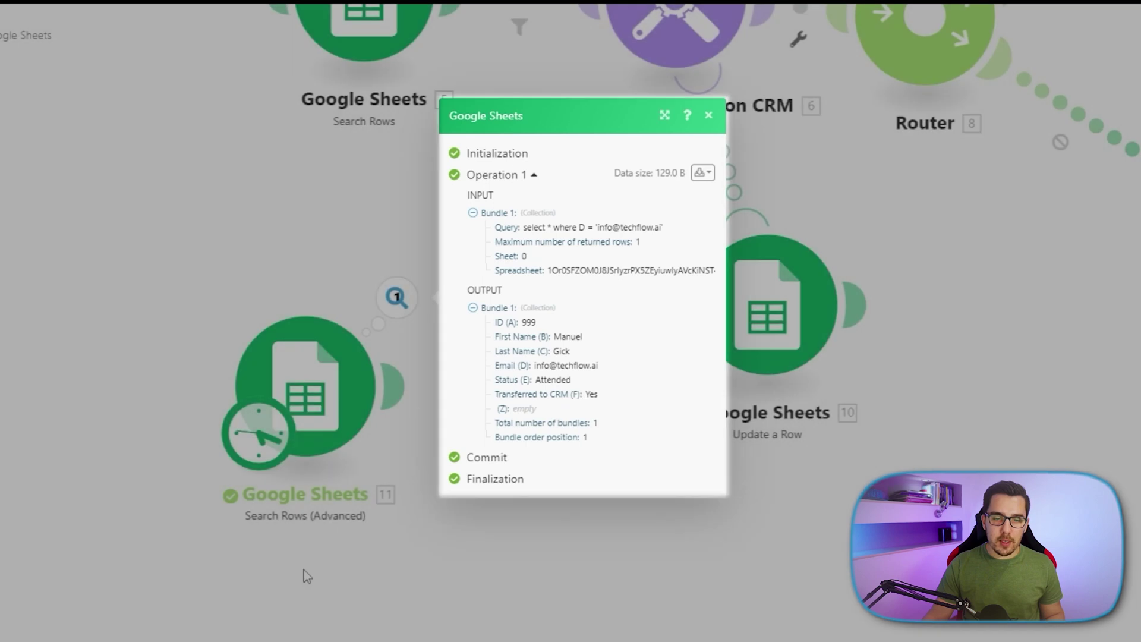
click(304, 570)
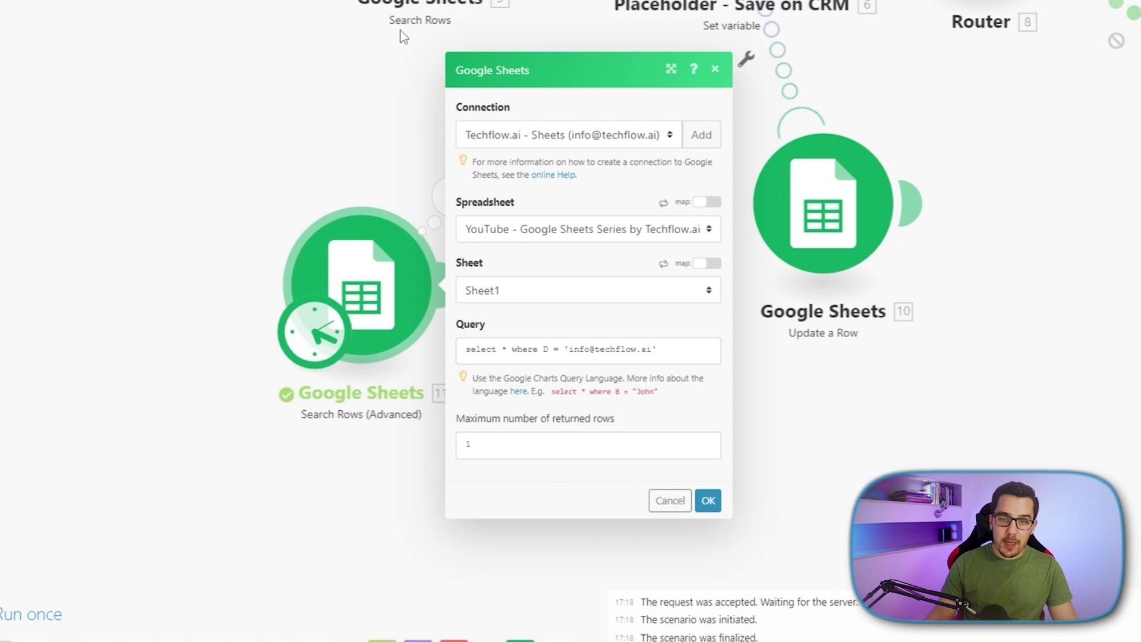
Append and F = 'Failed' to the query and save it
click(672, 347)
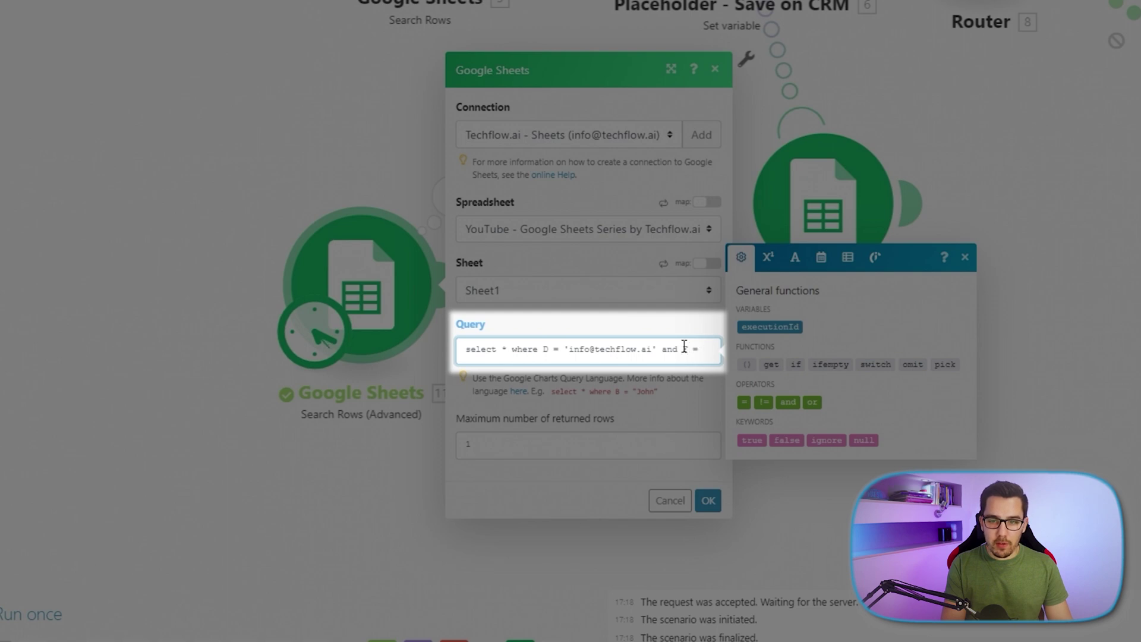
text(Failed')
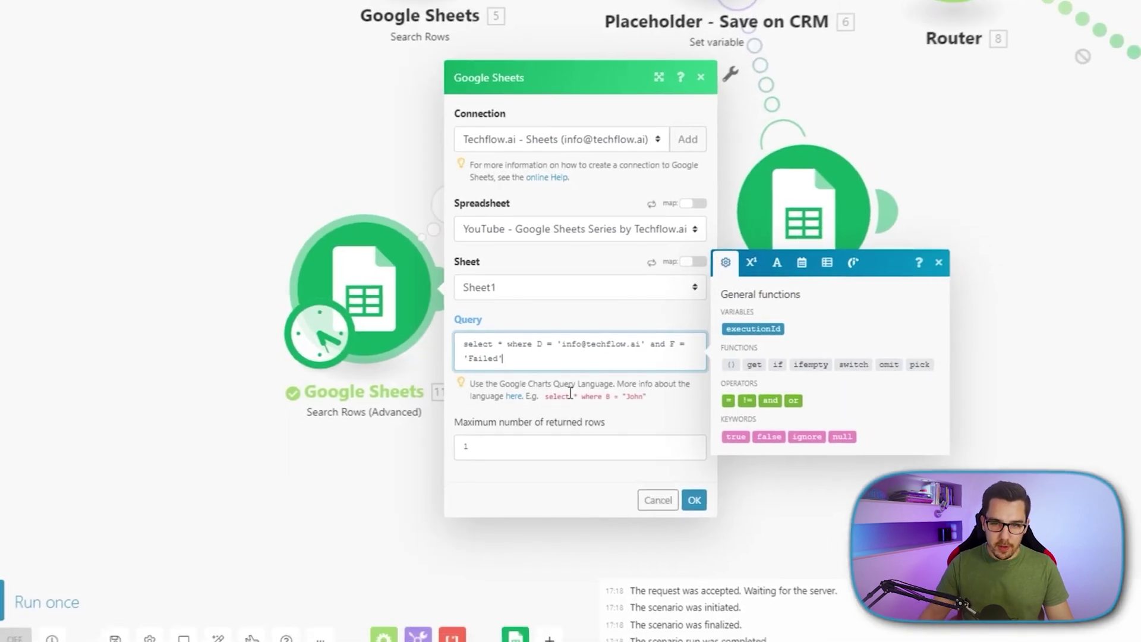
click(670, 488)
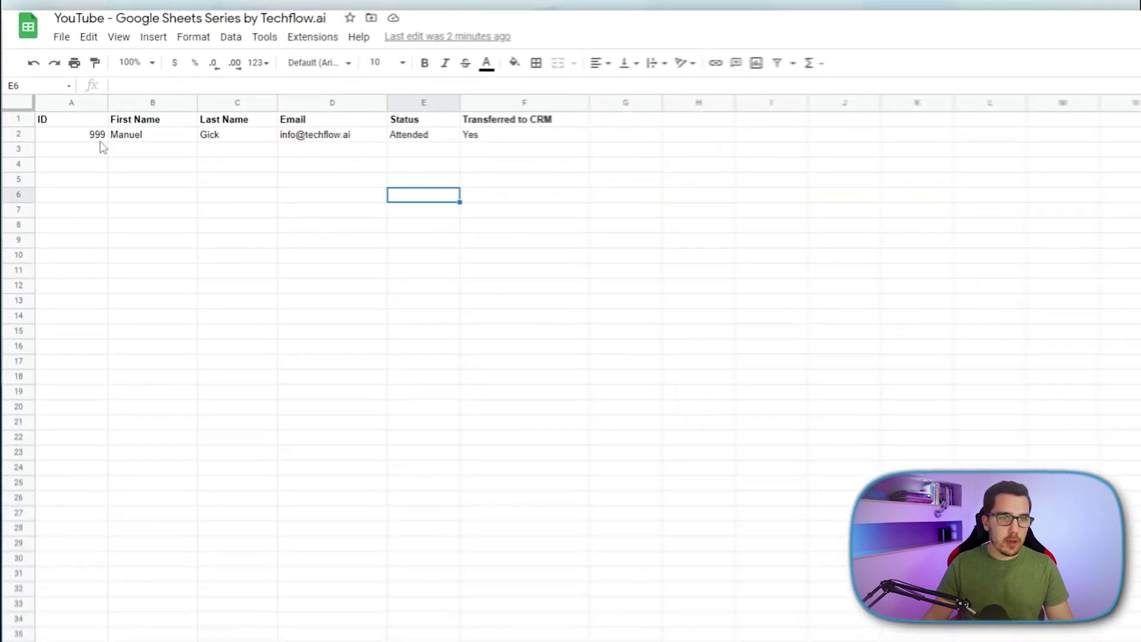
Copy data row 2 down through row 8 in the sheet
click(100, 141)
key(ctrl+shift+Right)
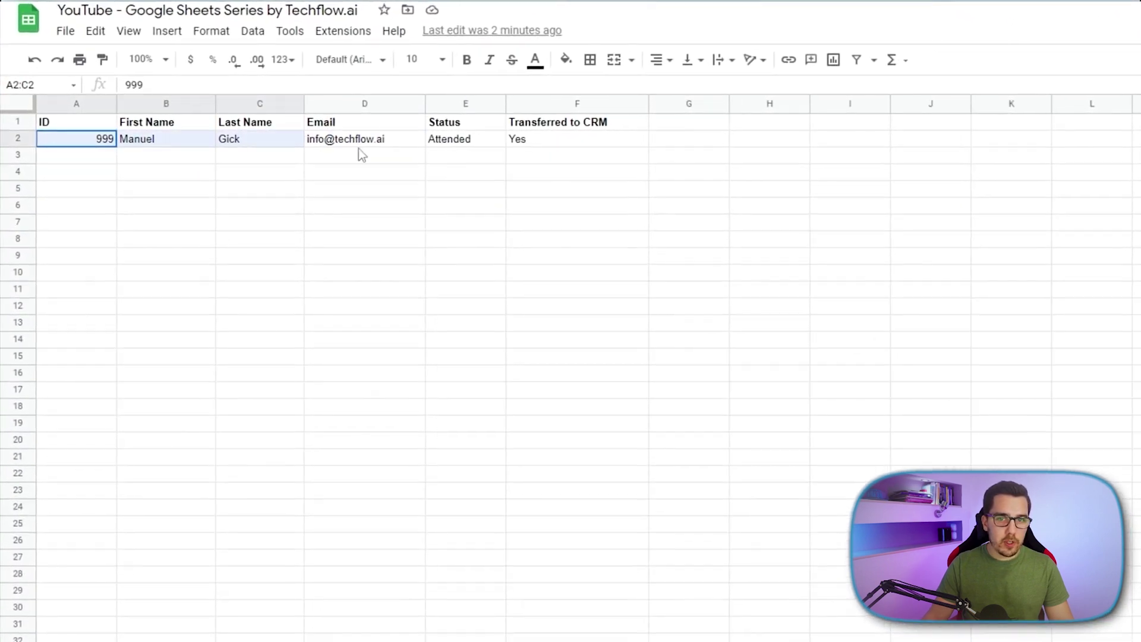
drag(648, 146, 611, 247)
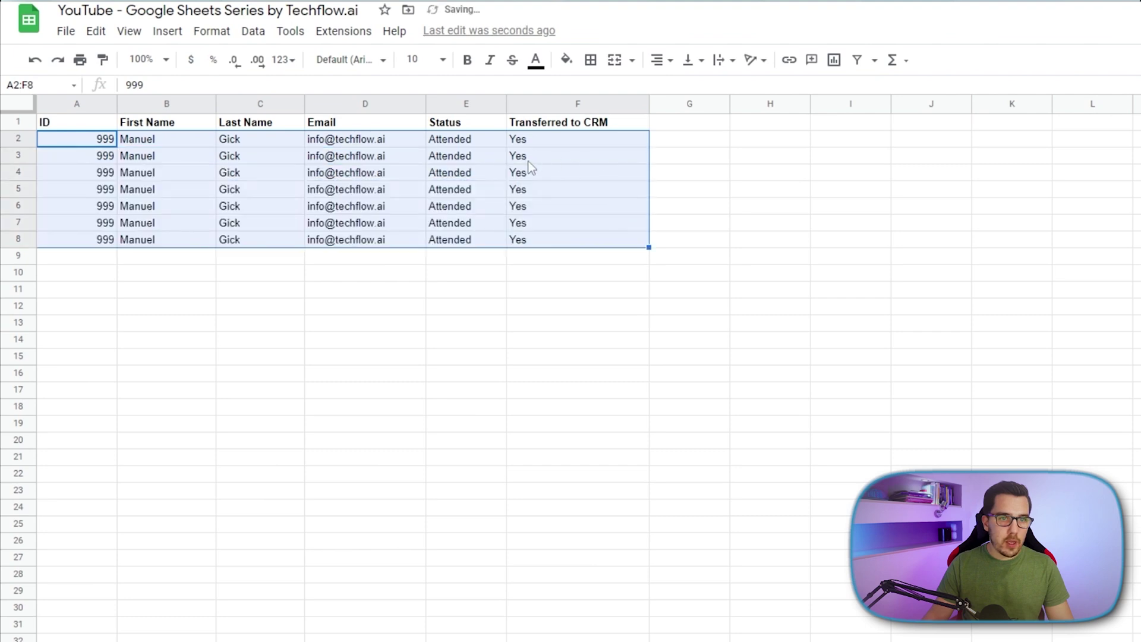
Mark rows 3 and 6 as Failed under Transferred to CRM
click(540, 158)
text(Failed)
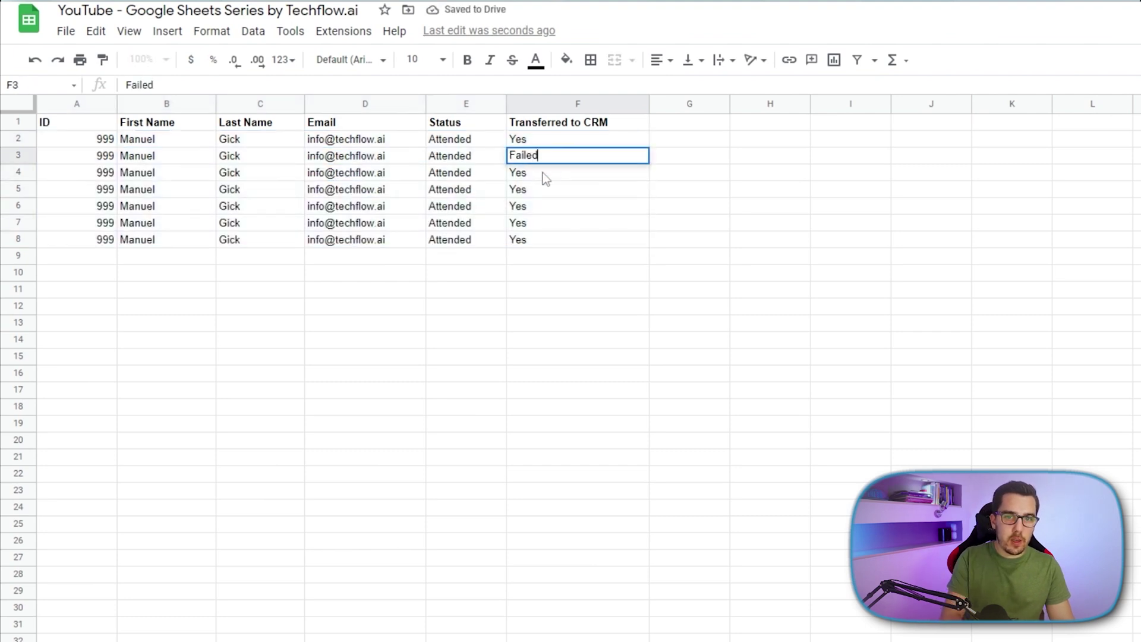
key(Down)
key(Down)
key(Down)
text(Faile)
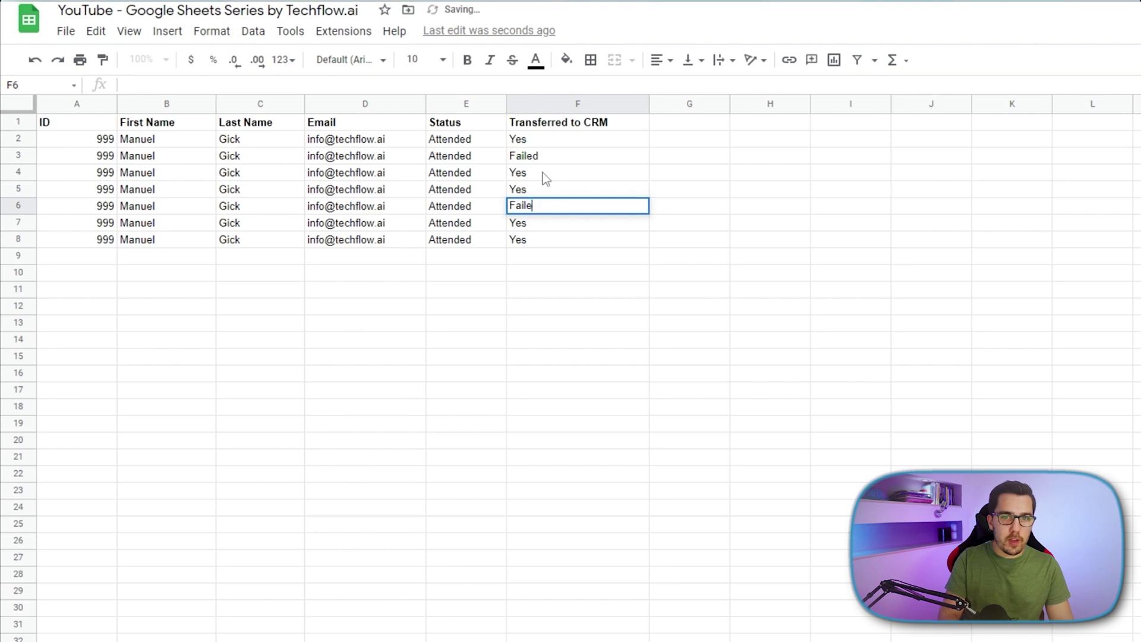
text(d)
key(Down)
Give the copied rows distinct IDs such as 150, 33 and 6498
click(88, 156)
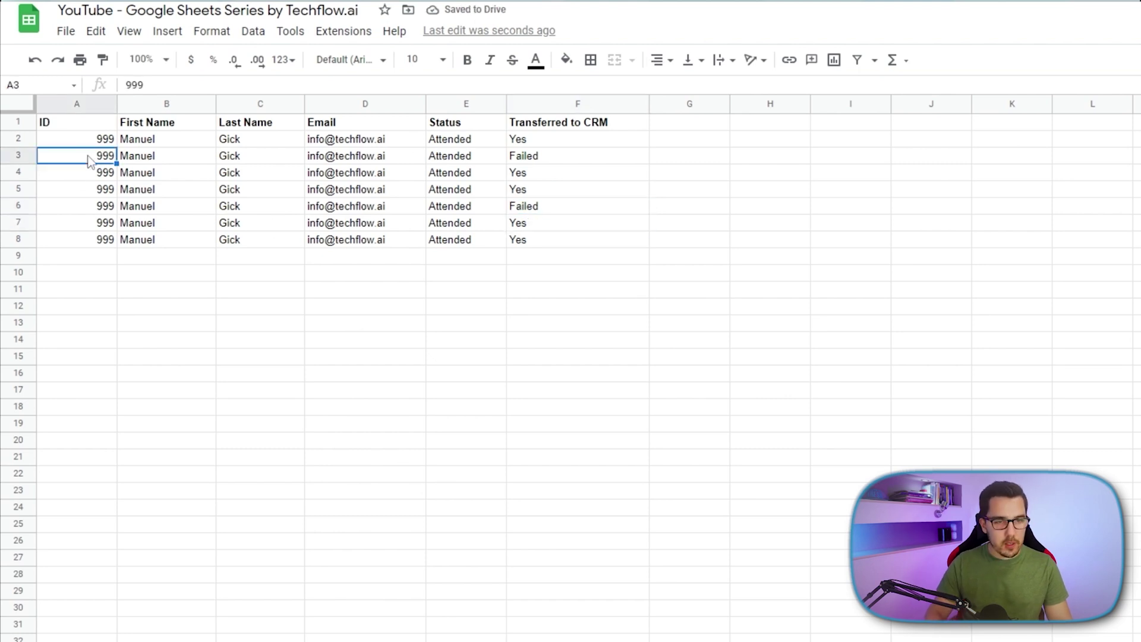
text(150)
key(Return)
text(33)
key(Return)
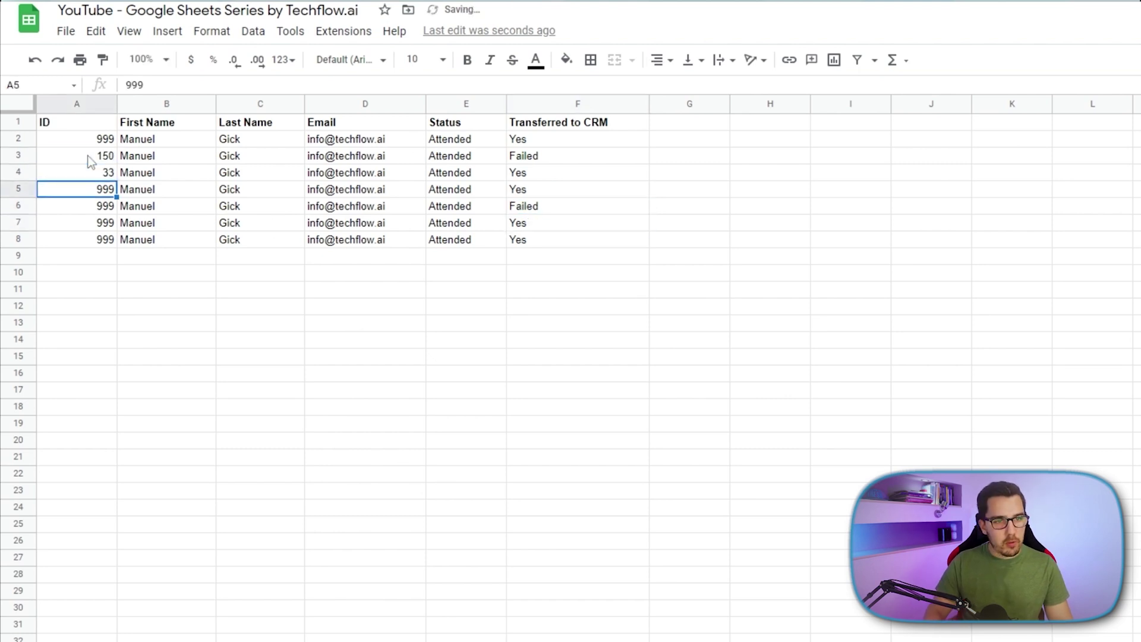
text(6498)
key(Return)
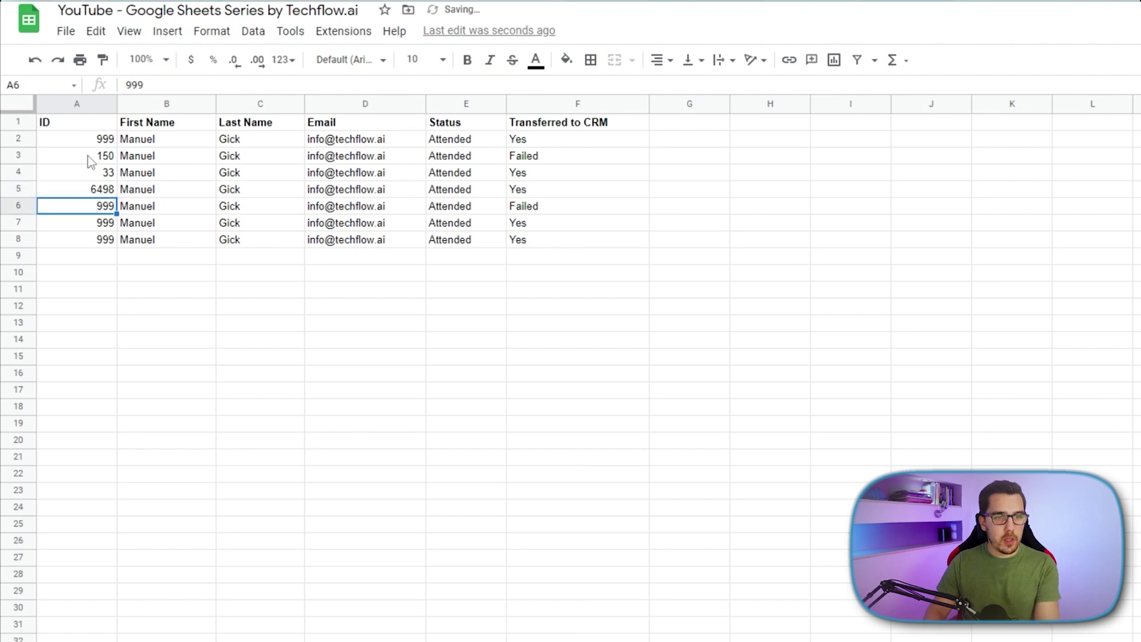
text(484 12 133)
click(434, 371)
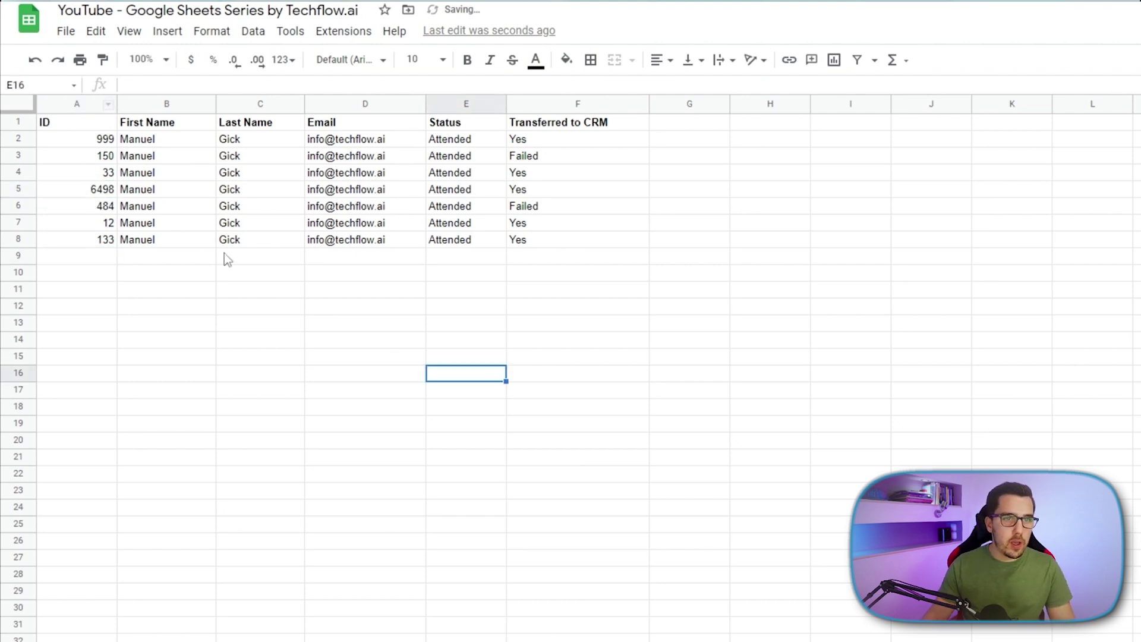
Set the maximum number of returned rows to 10 and save the module
click(524, 204)
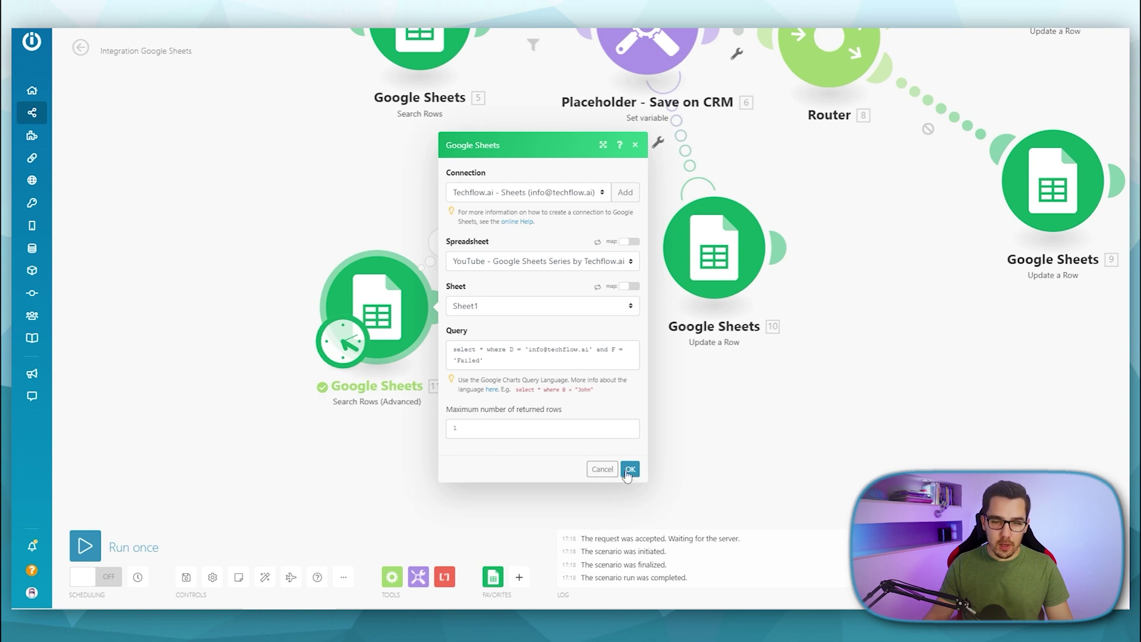
double_click(533, 424)
text(10)
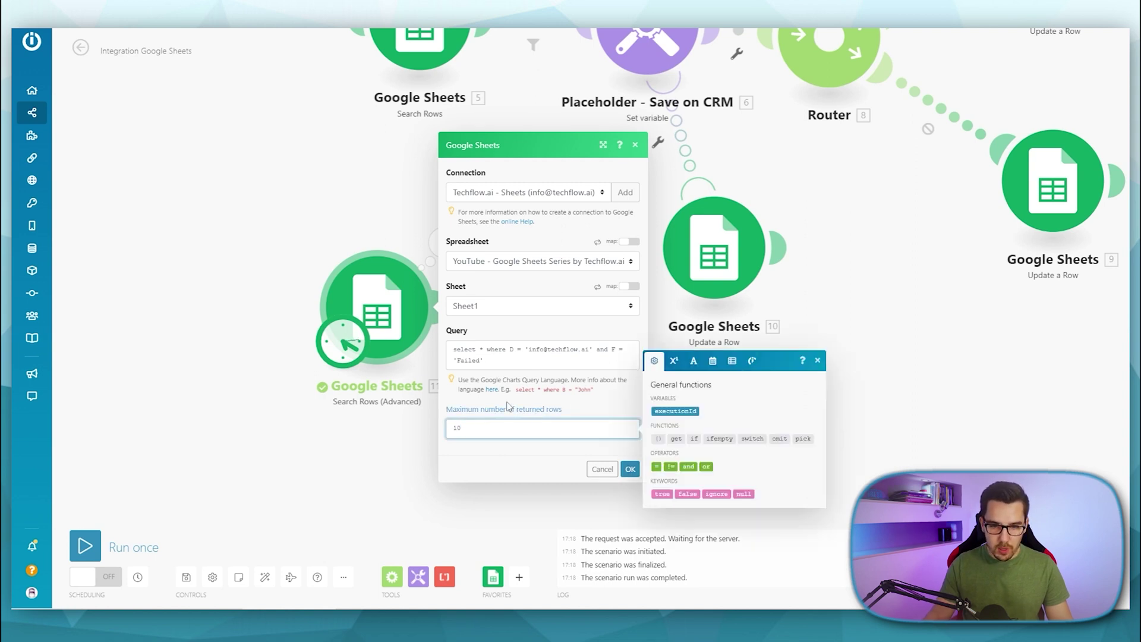
click(515, 461)
click(630, 469)
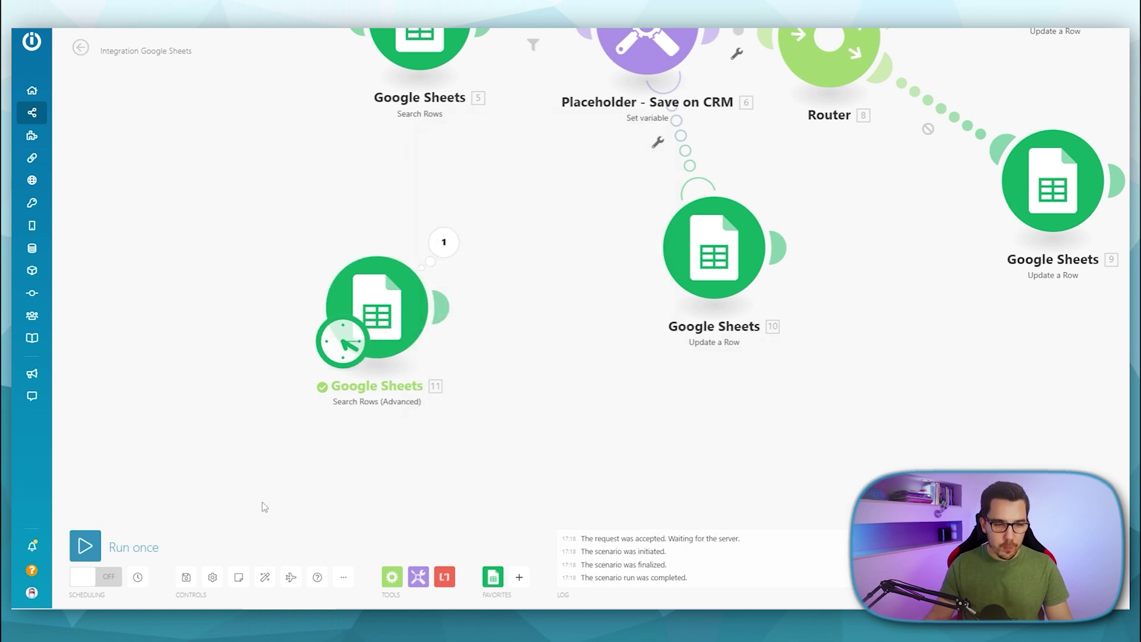
Run once and inspect the two Failed bundles, IDs 150 and 484
click(87, 546)
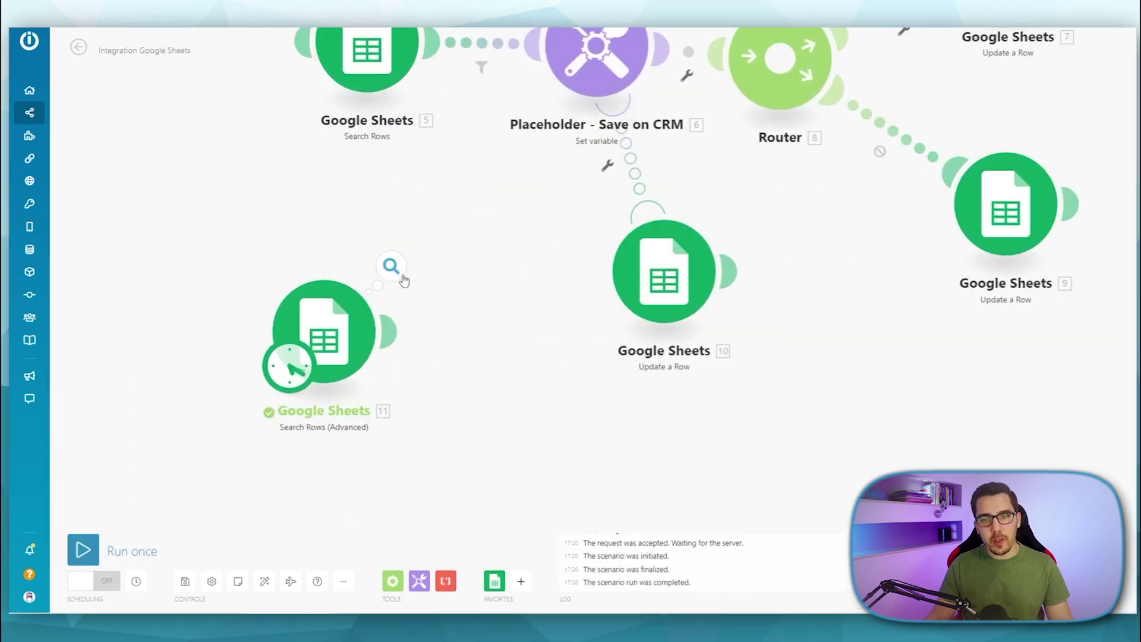
click(397, 273)
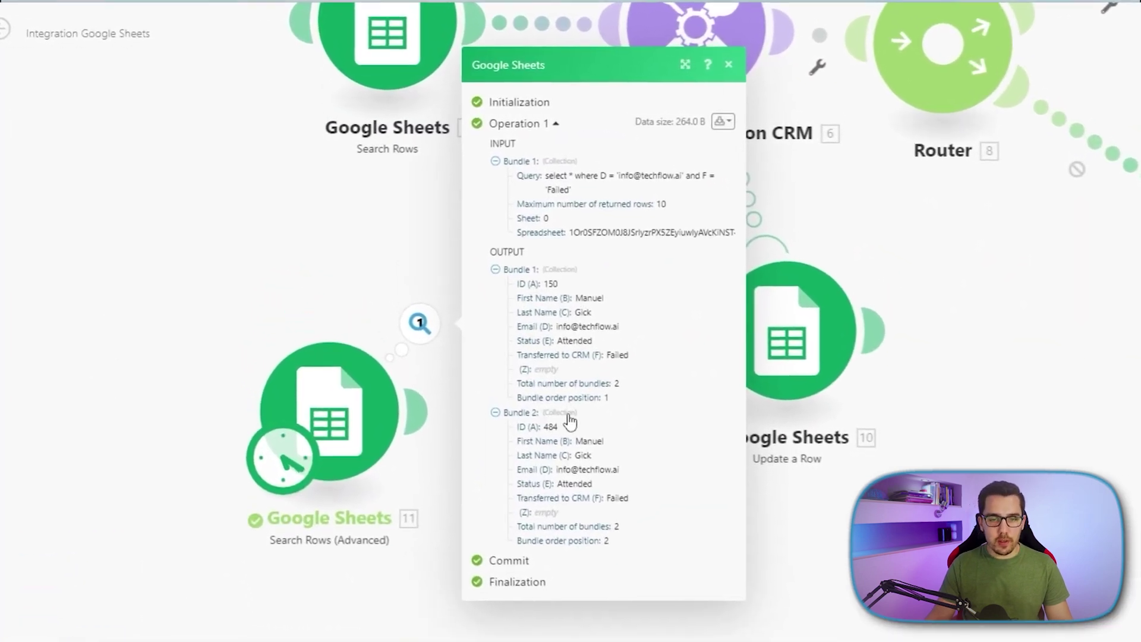
click(521, 416)
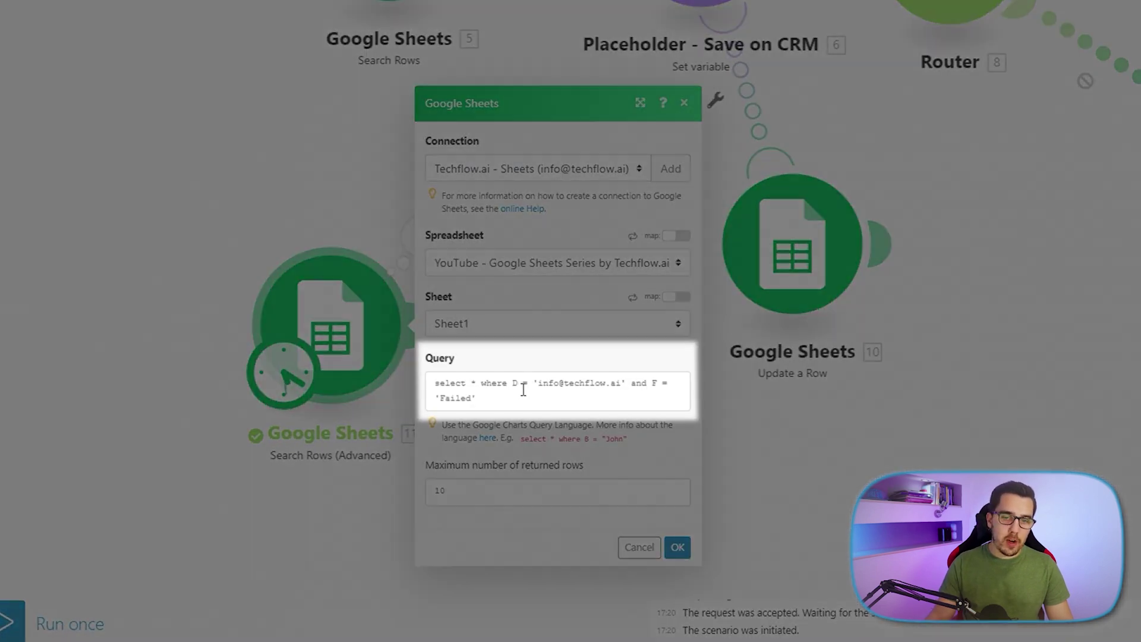
Change the query's order by column A direction to descending
click(523, 389)
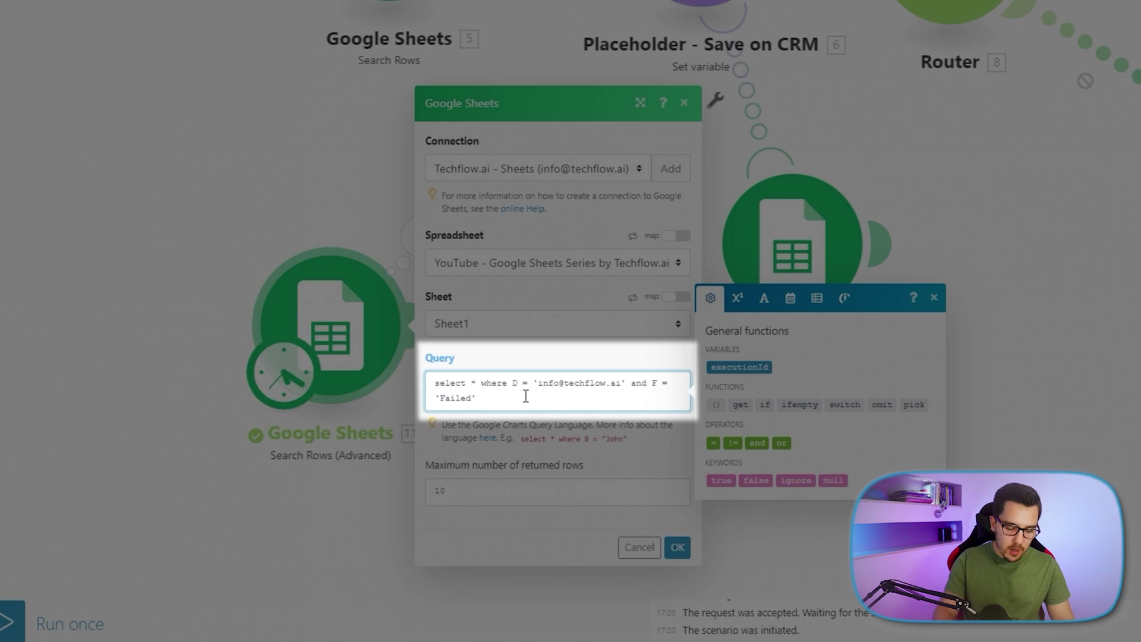
text(order by)
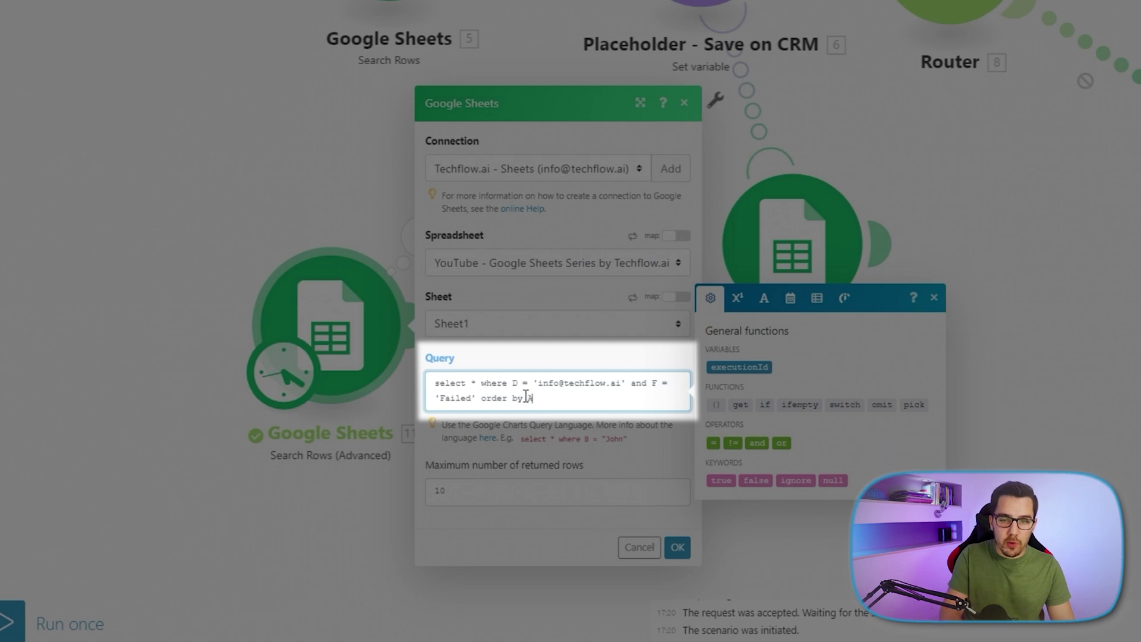
text( A )
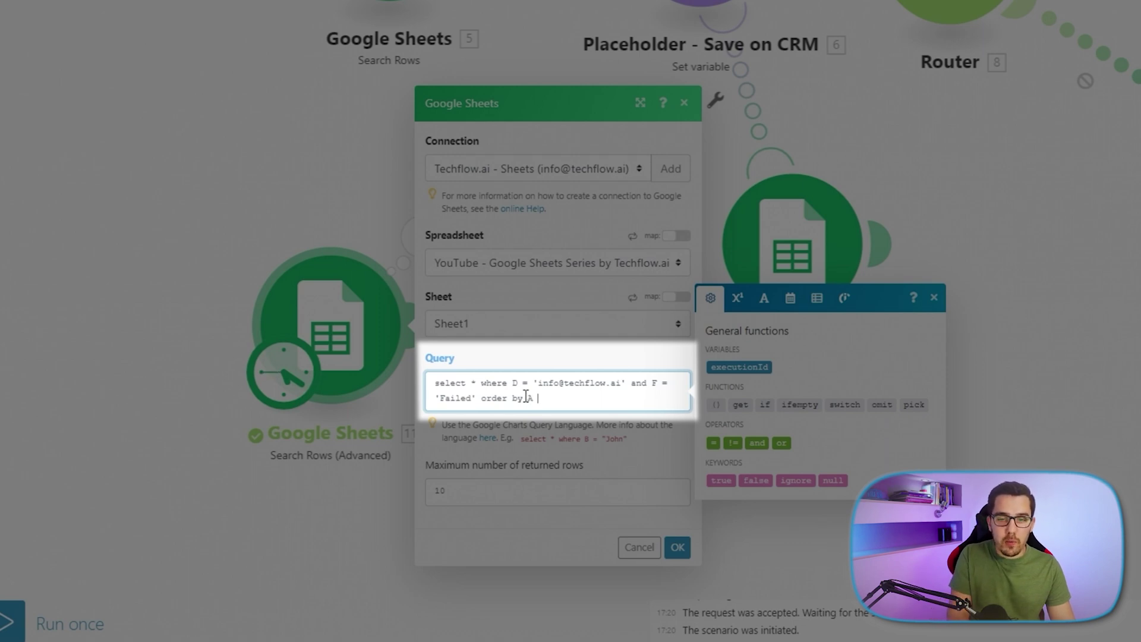
text(des)
key(BackSpace)
key(BackSpace)
key(BackSpace)
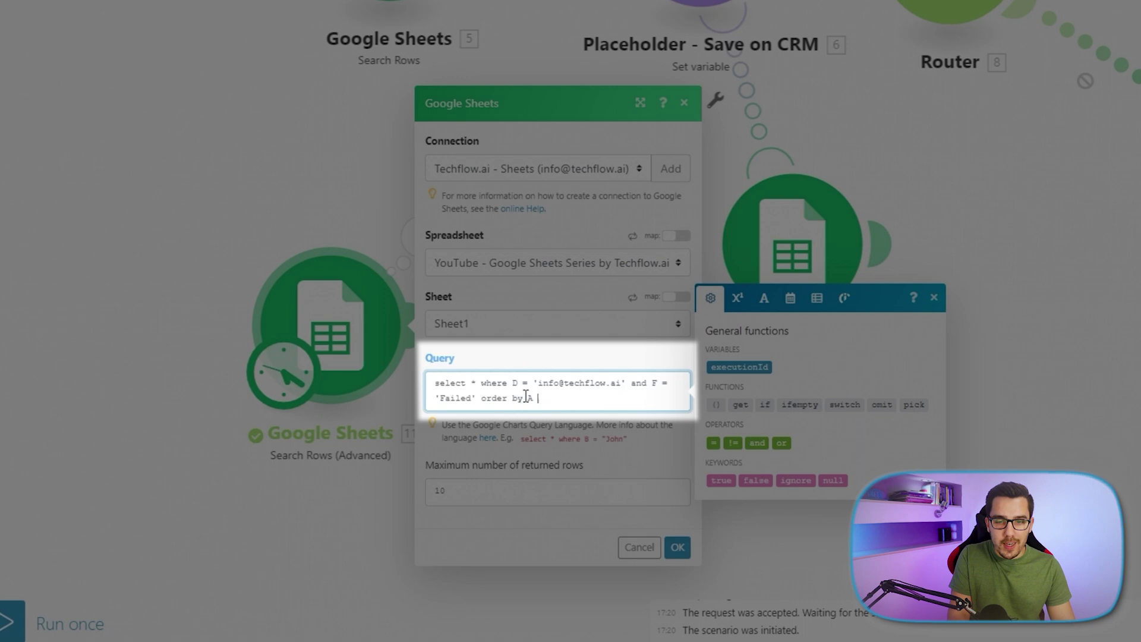
text(asc)
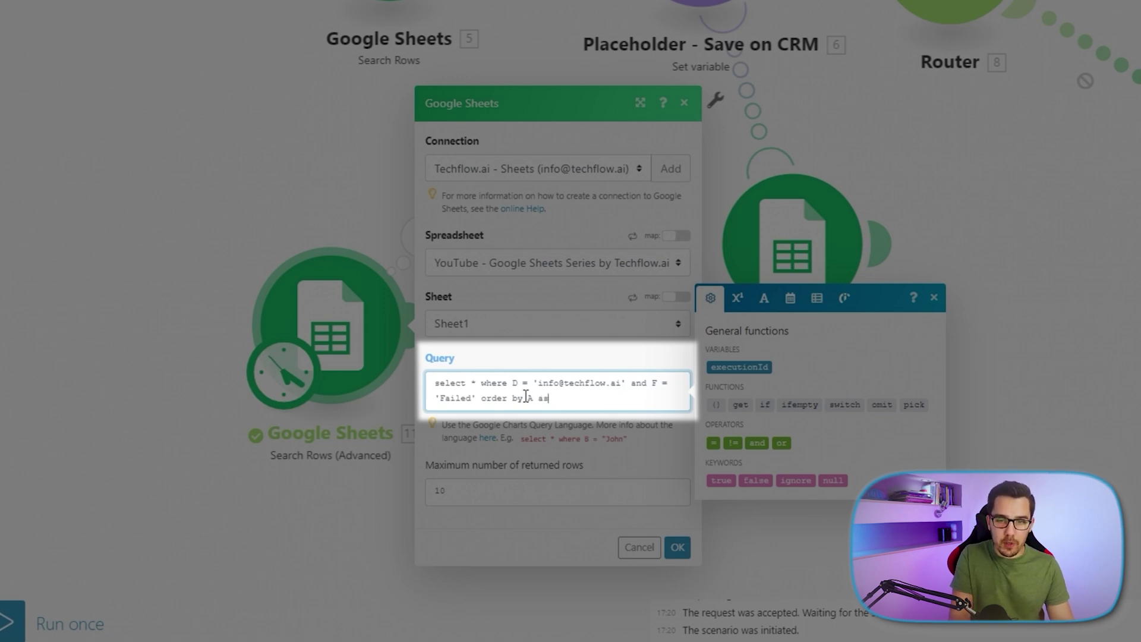
key(BackSpace)
key(BackSpace)
key(BackSpace)
text(desc)
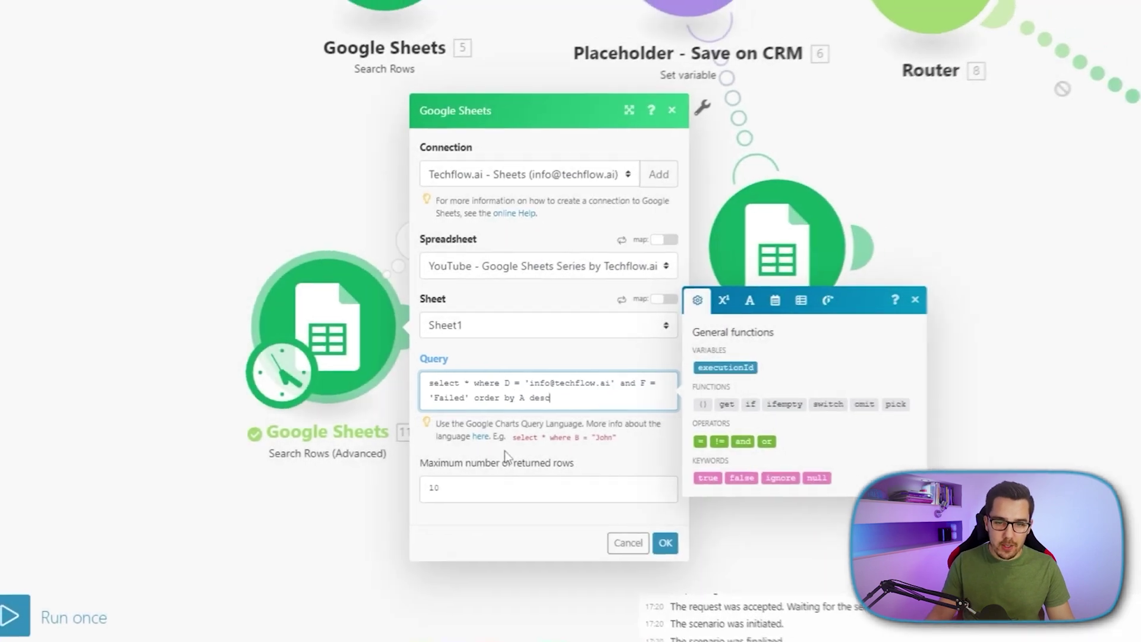
Confirm the sorted query and inspect the output, ID 484 before ID 150
click(678, 546)
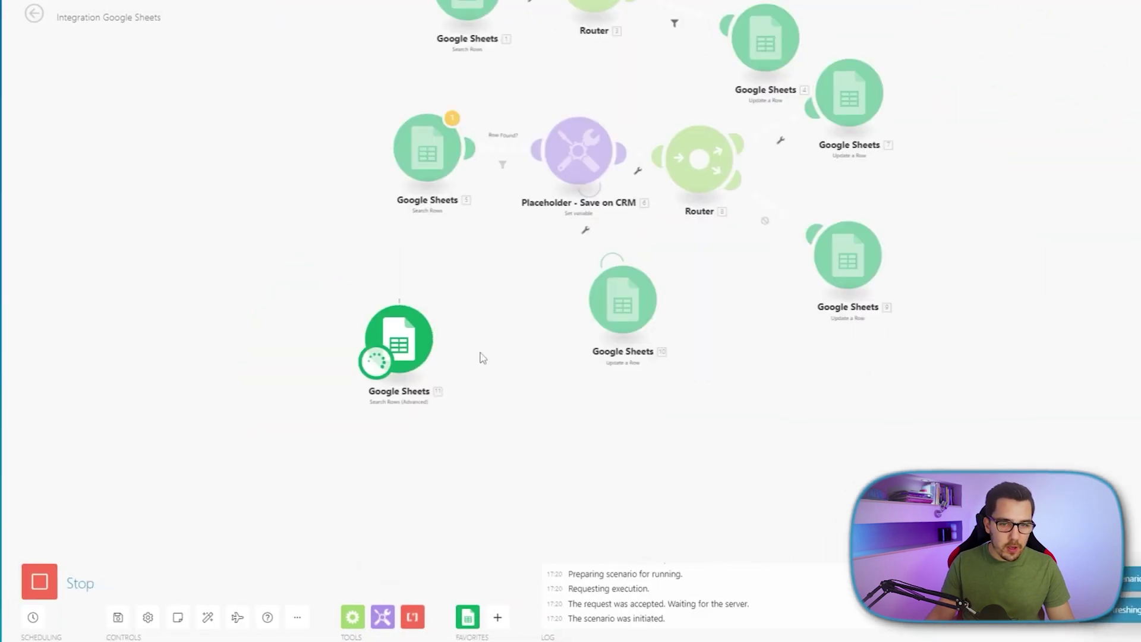
click(417, 256)
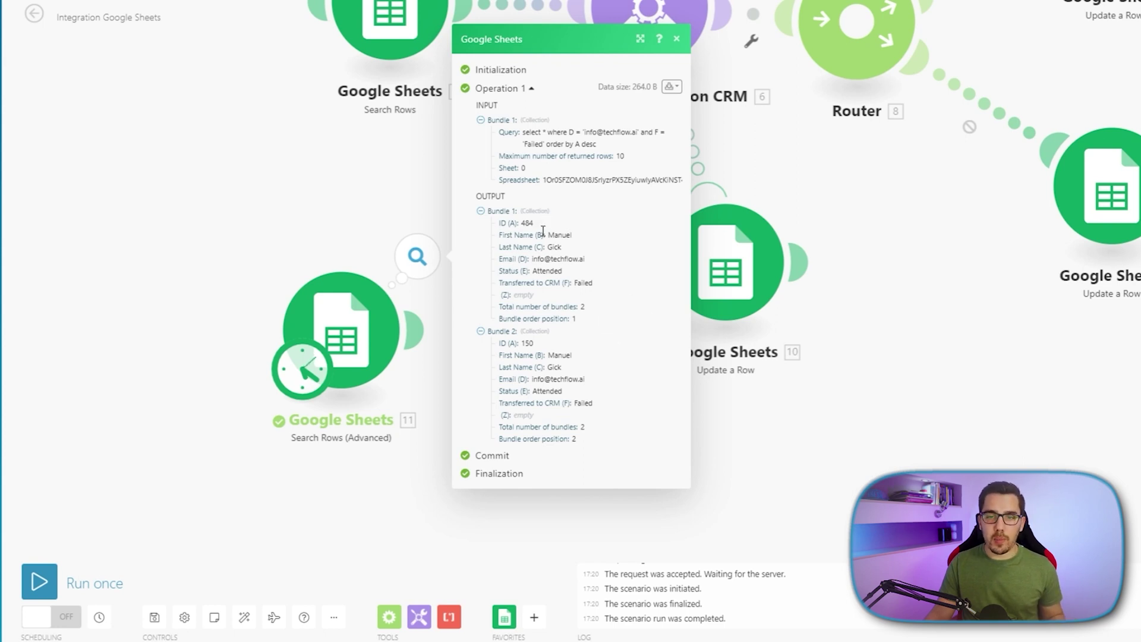
key(Escape)
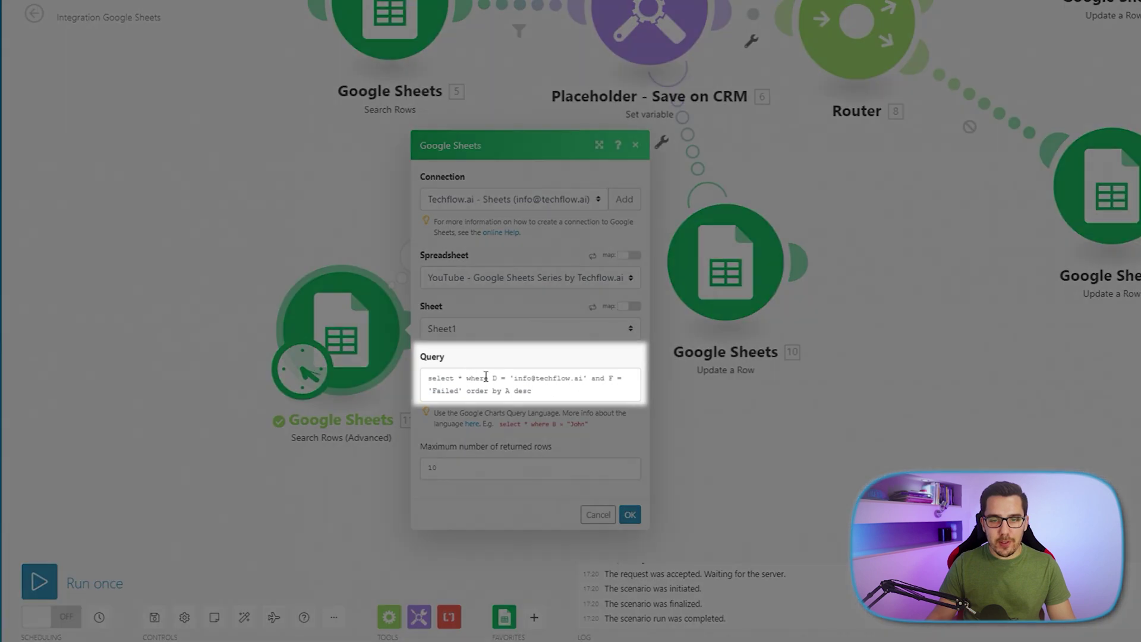
Insert not before F = 'Failed' in the query and confirm it
click(492, 377)
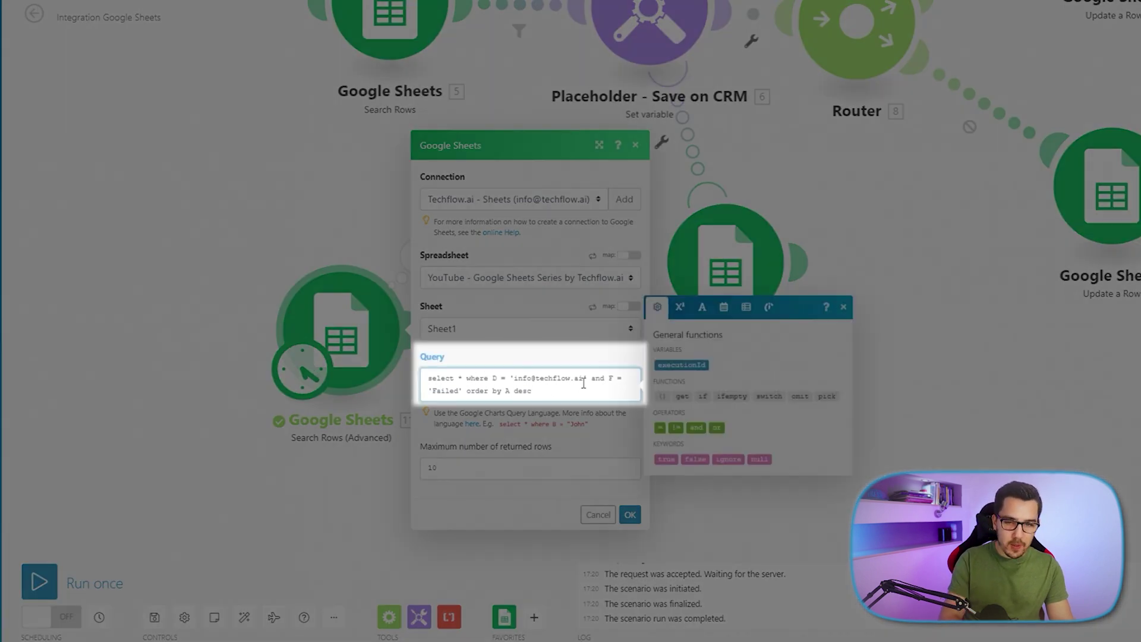
text(not)
key(BackSpace)
key(BackSpace)
key(BackSpace)
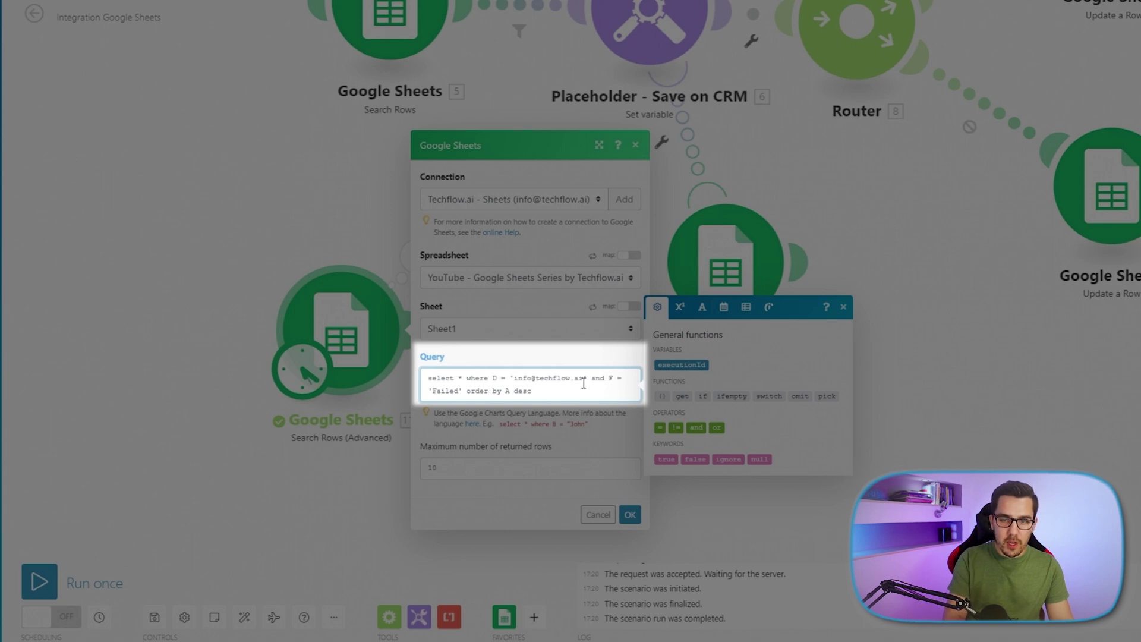
text(not)
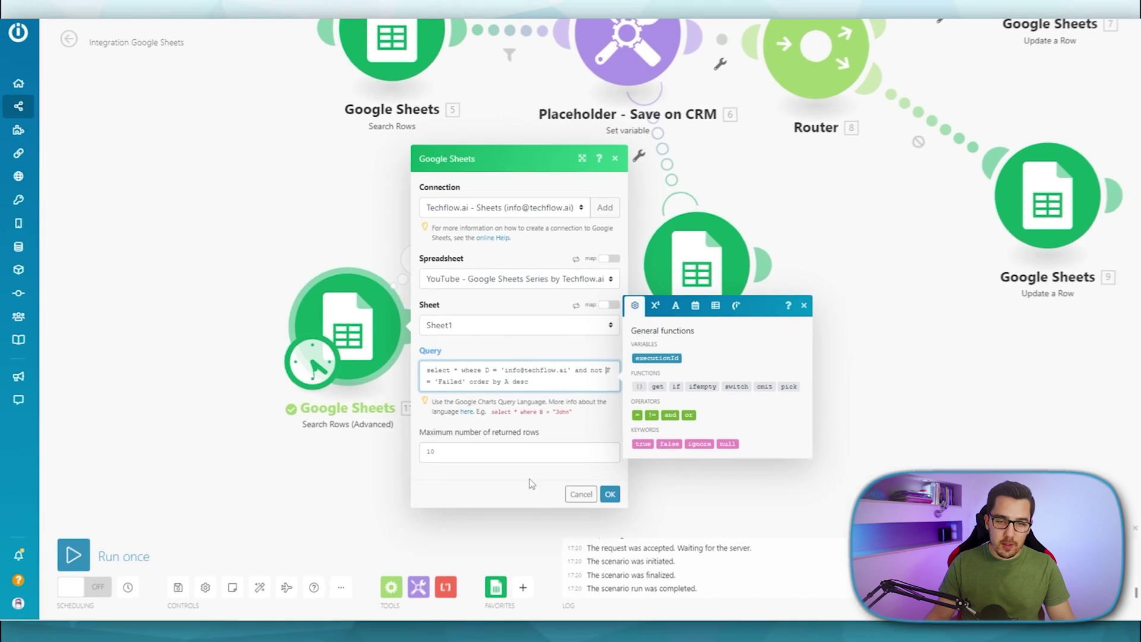
click(608, 493)
Run the scenario, review the five Transferred-to-CRM Yes bundles, and return to the search module's settings
click(76, 552)
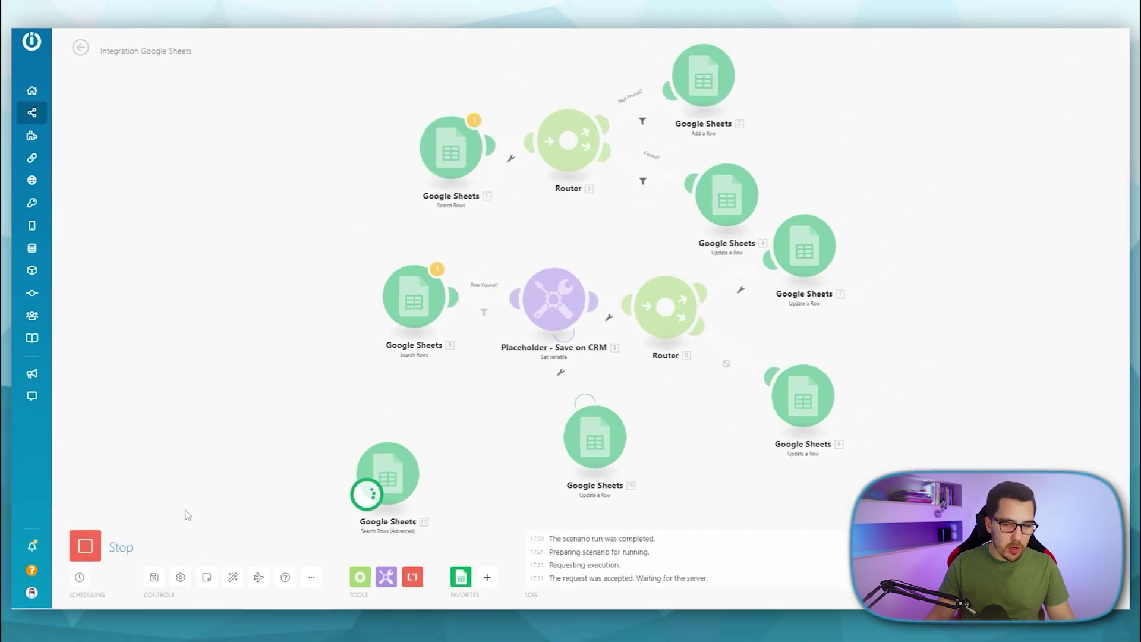
scroll(406, 227, up, 3)
click(399, 192)
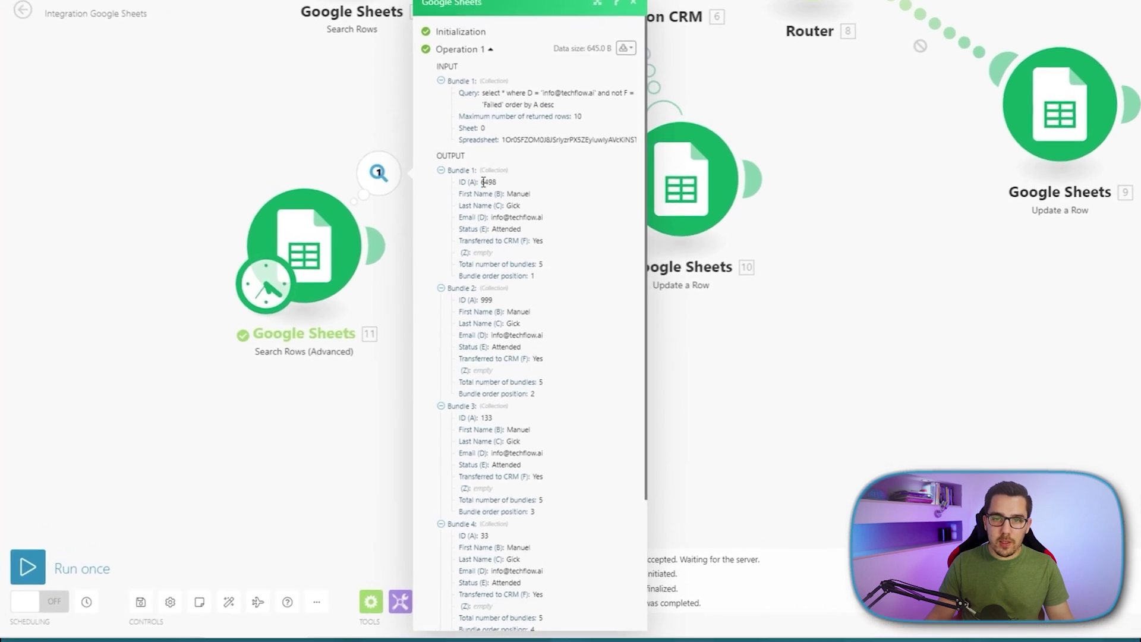
scroll(478, 251, down, 1)
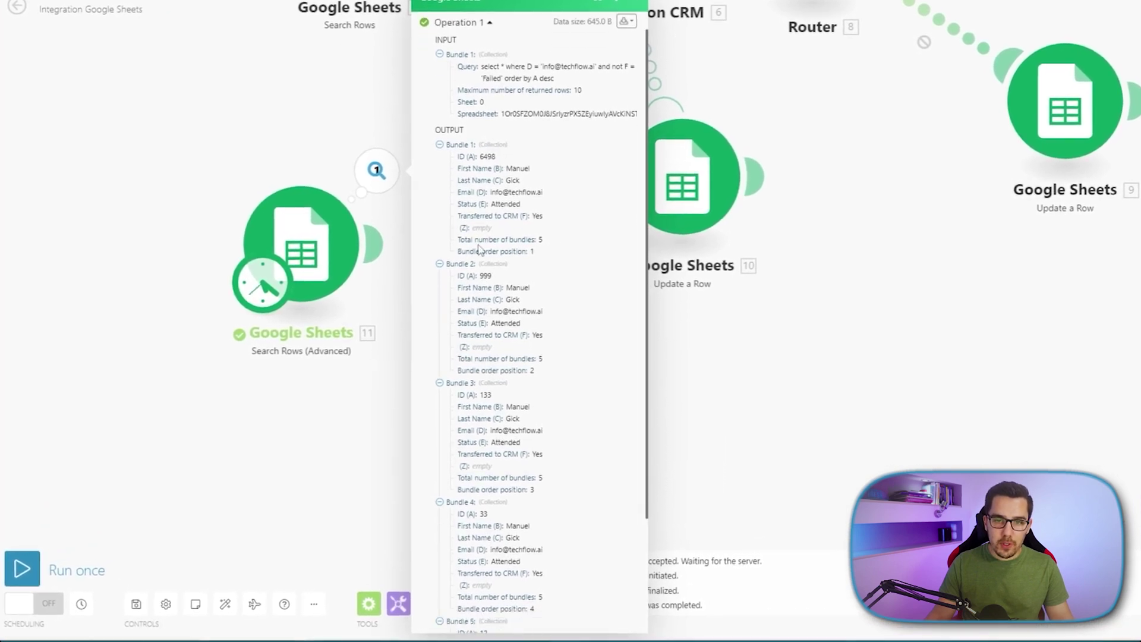
scroll(494, 213, down, 3)
scroll(506, 357, down, 1)
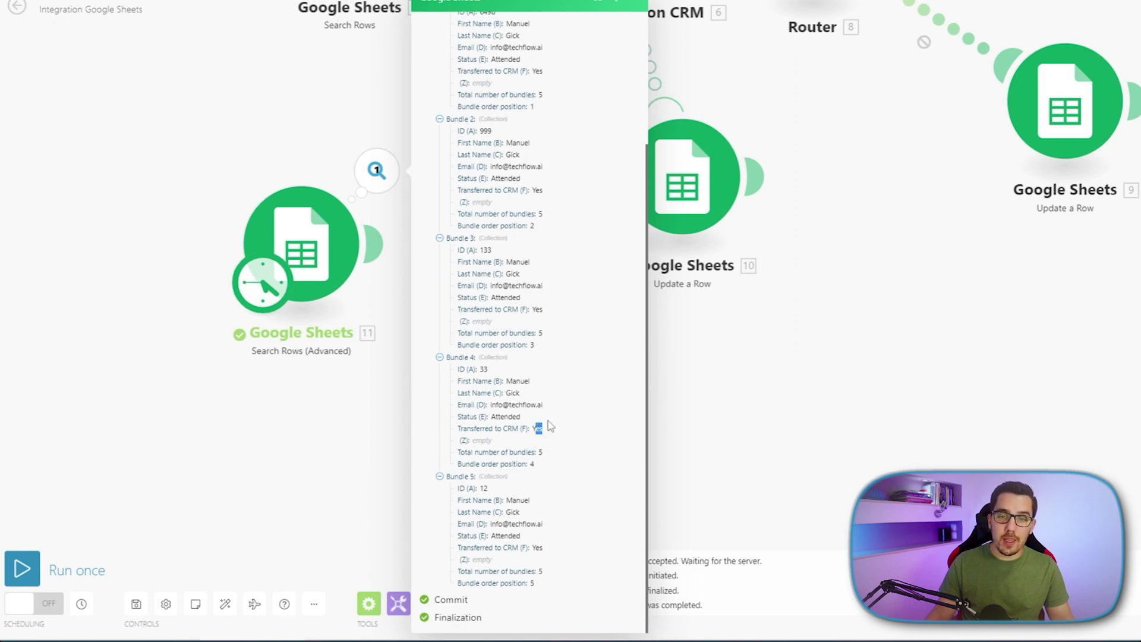
scroll(548, 427, up, 2)
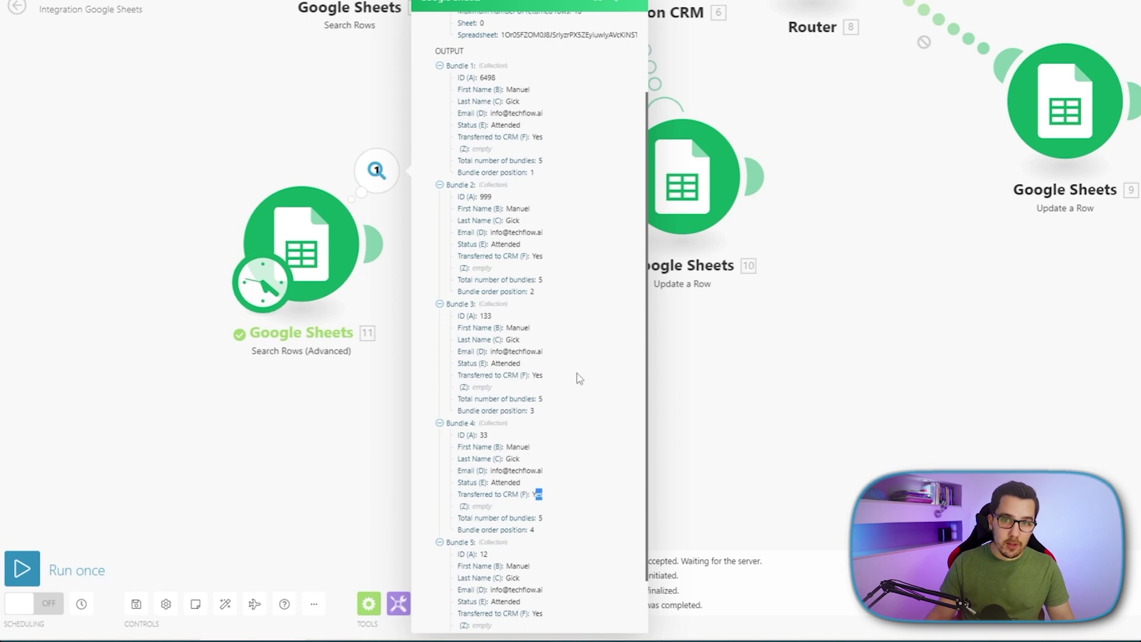
scroll(575, 365, up, 2)
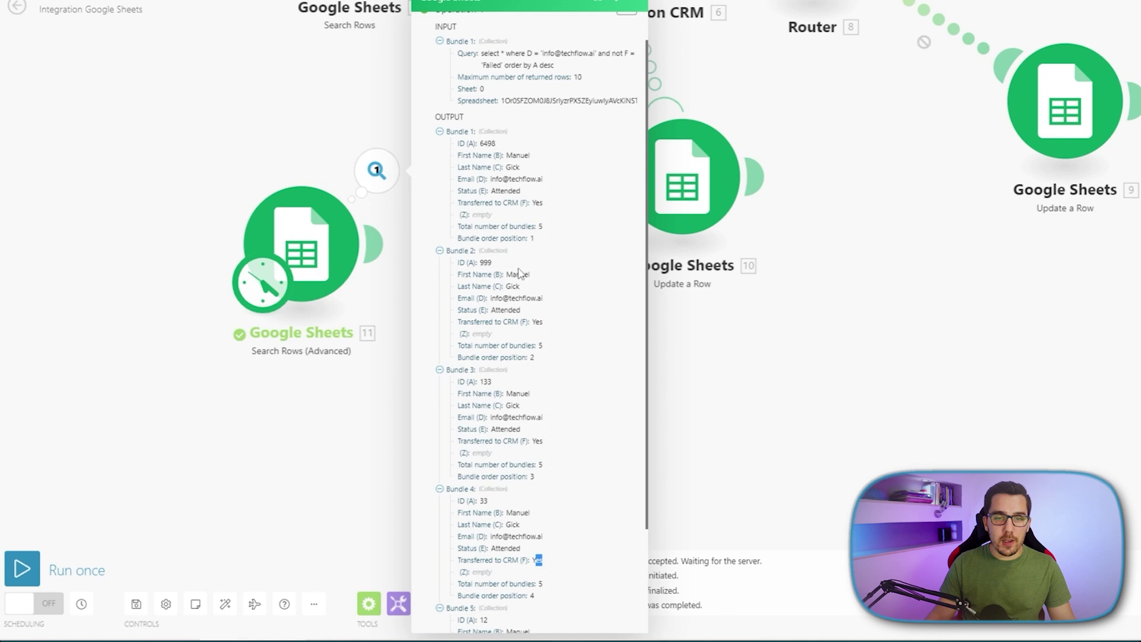
click(385, 260)
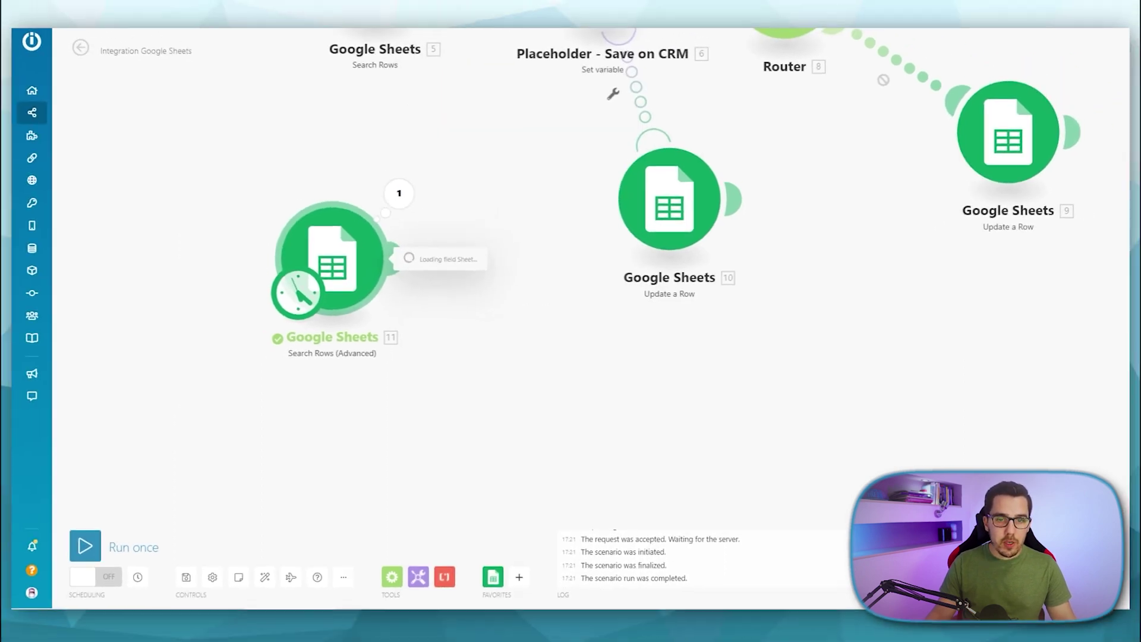
scroll(444, 239, down, 2)
scroll(481, 325, down, 1)
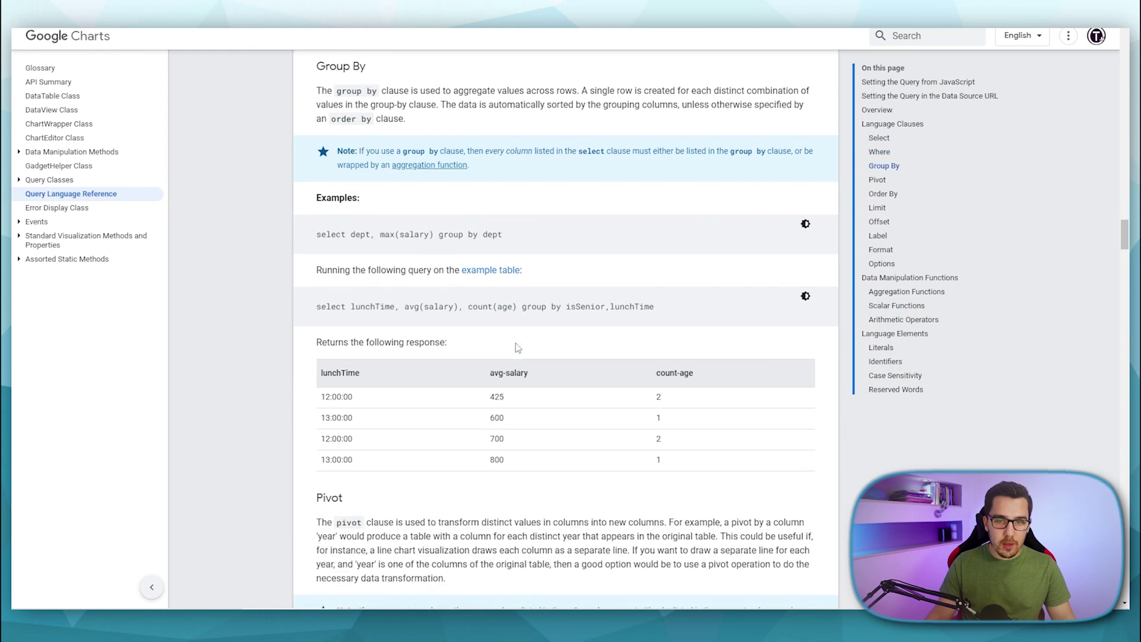
scroll(516, 347, down, 1)
scroll(574, 196, down, 1)
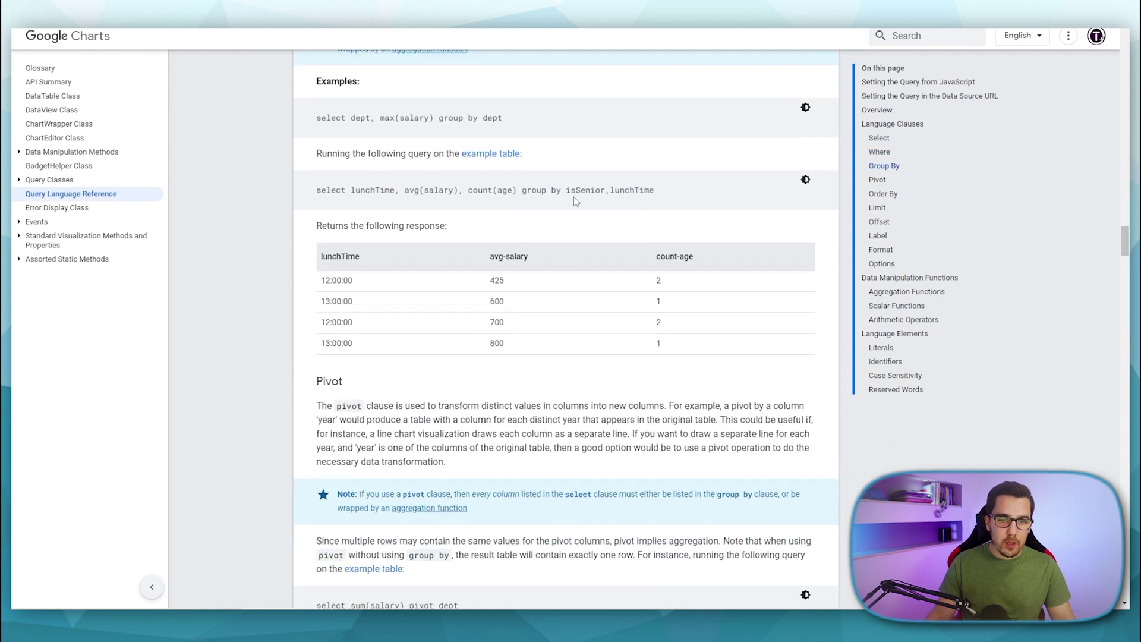
scroll(573, 196, down, 2)
scroll(463, 197, down, 2)
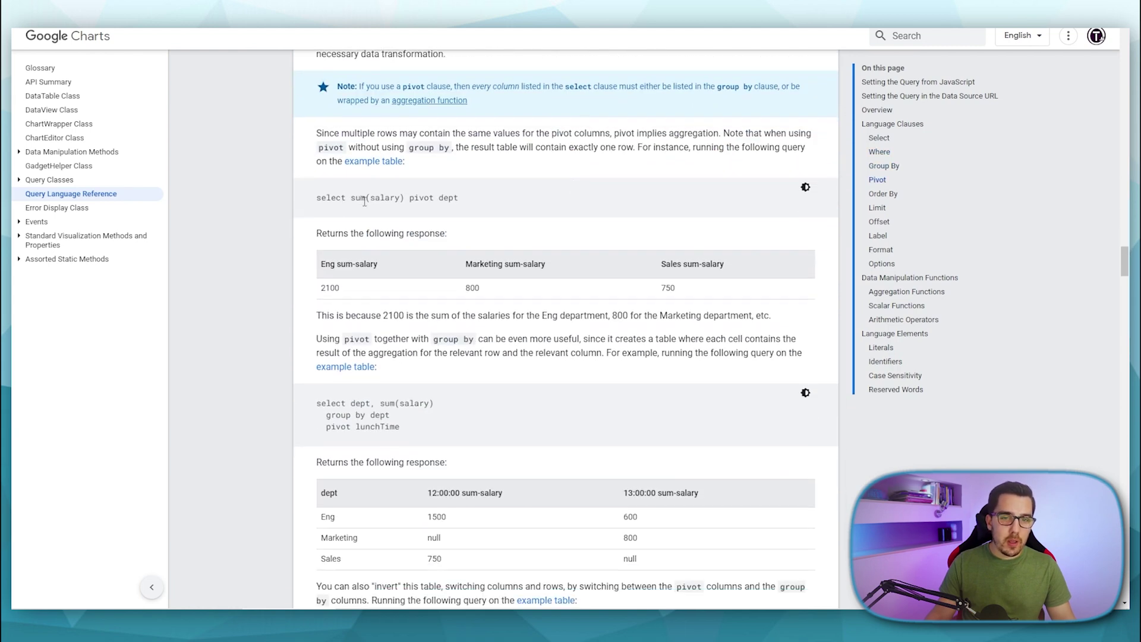
scroll(364, 202, down, 2)
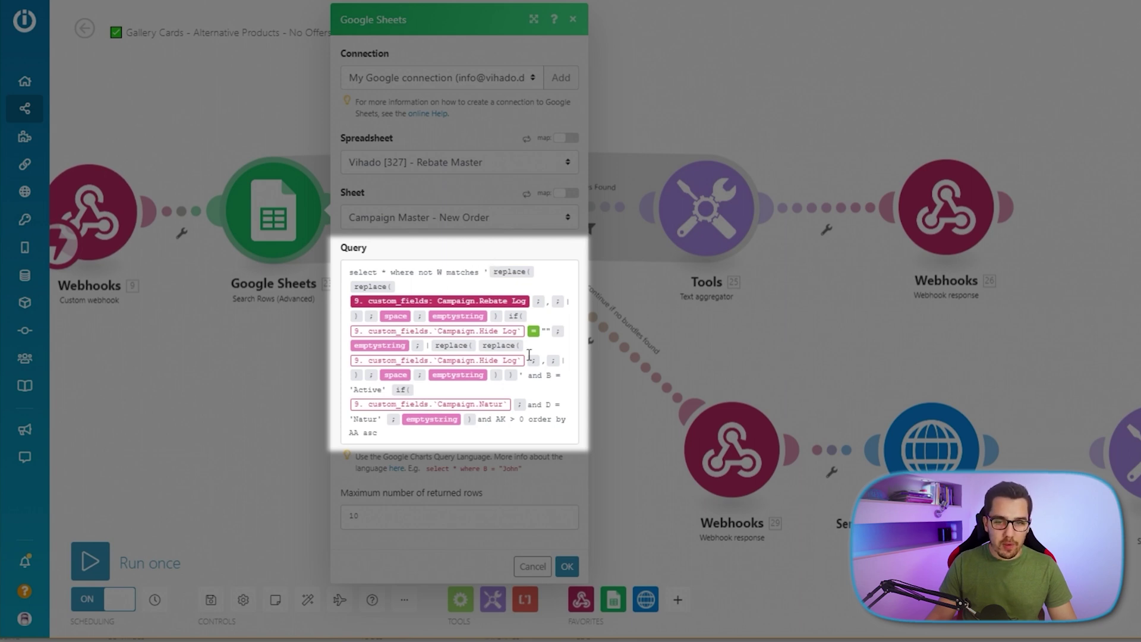
click(522, 373)
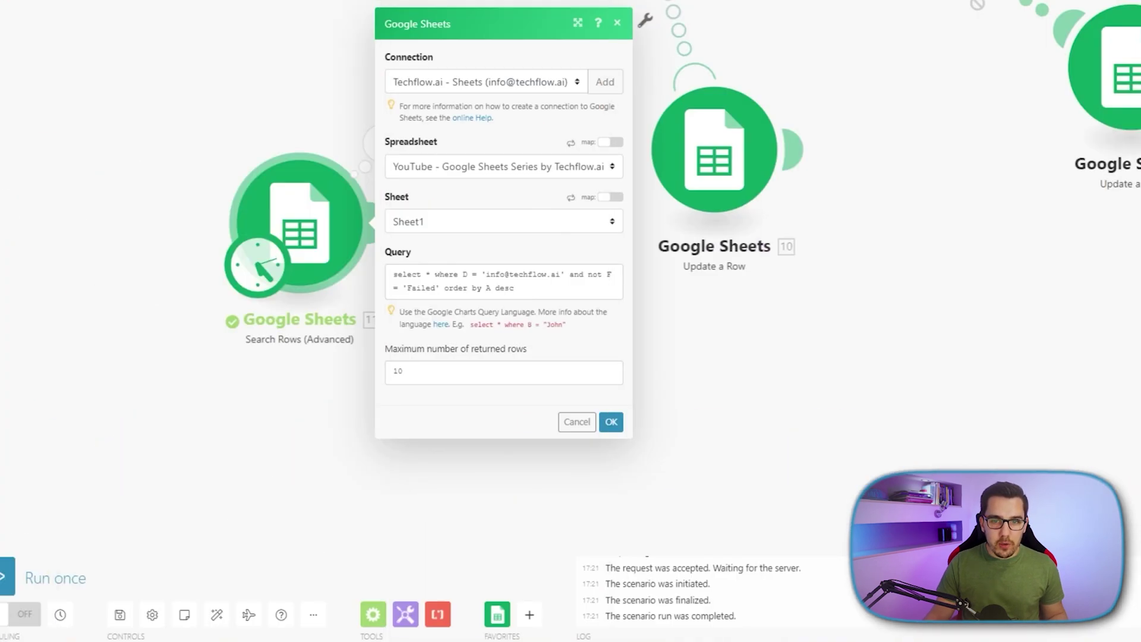
Extend the query with "and A > 200" before order by and confirm the module settings
click(438, 293)
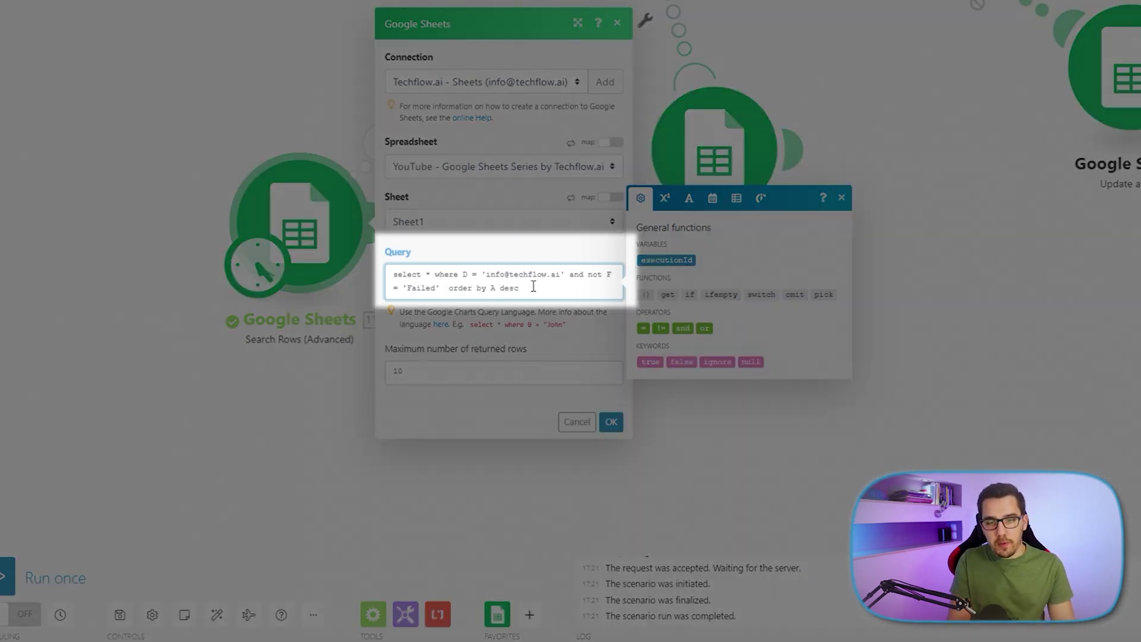
text(and A >)
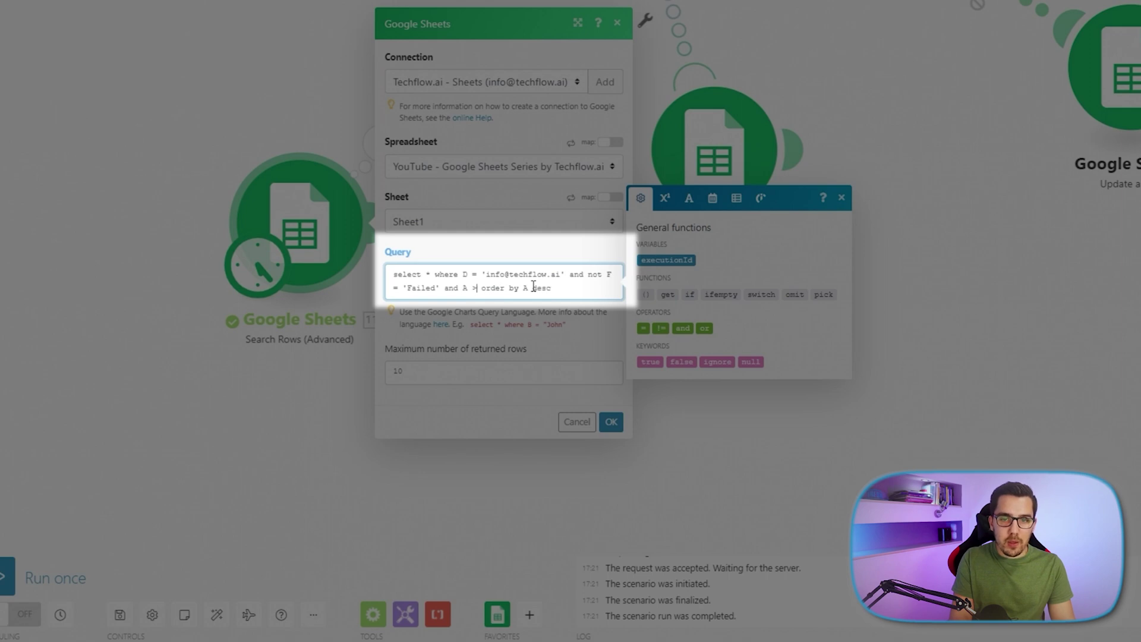
text( 200)
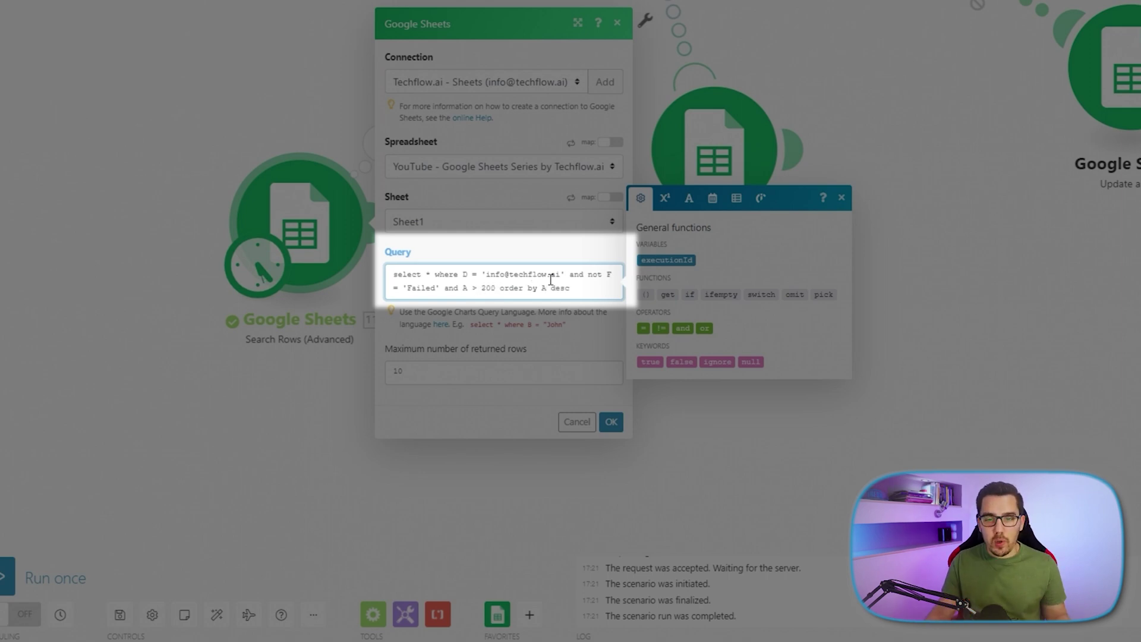
click(521, 404)
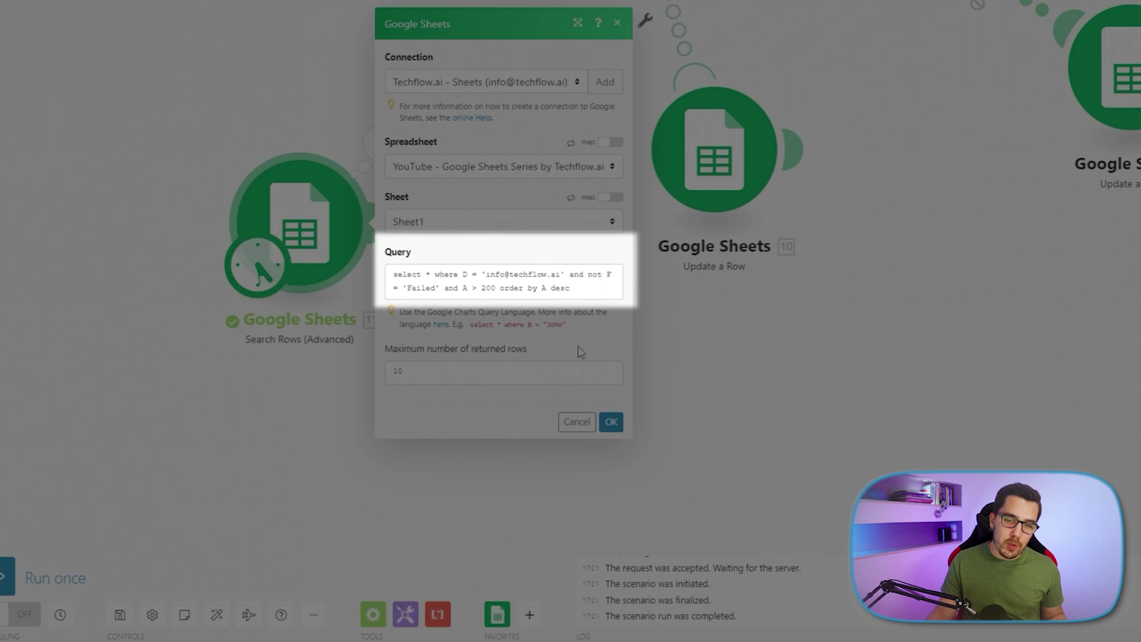
click(607, 421)
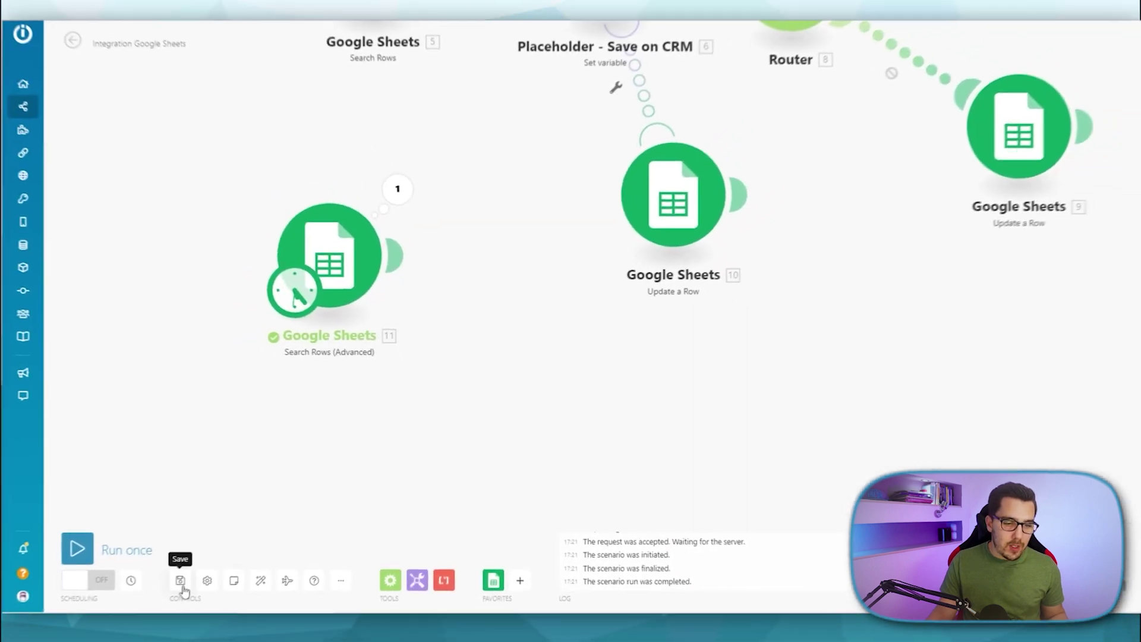
Run the scenario again and view the two returned bundles, IDs 6498 and 999
click(86, 546)
scroll(428, 321, up, 3)
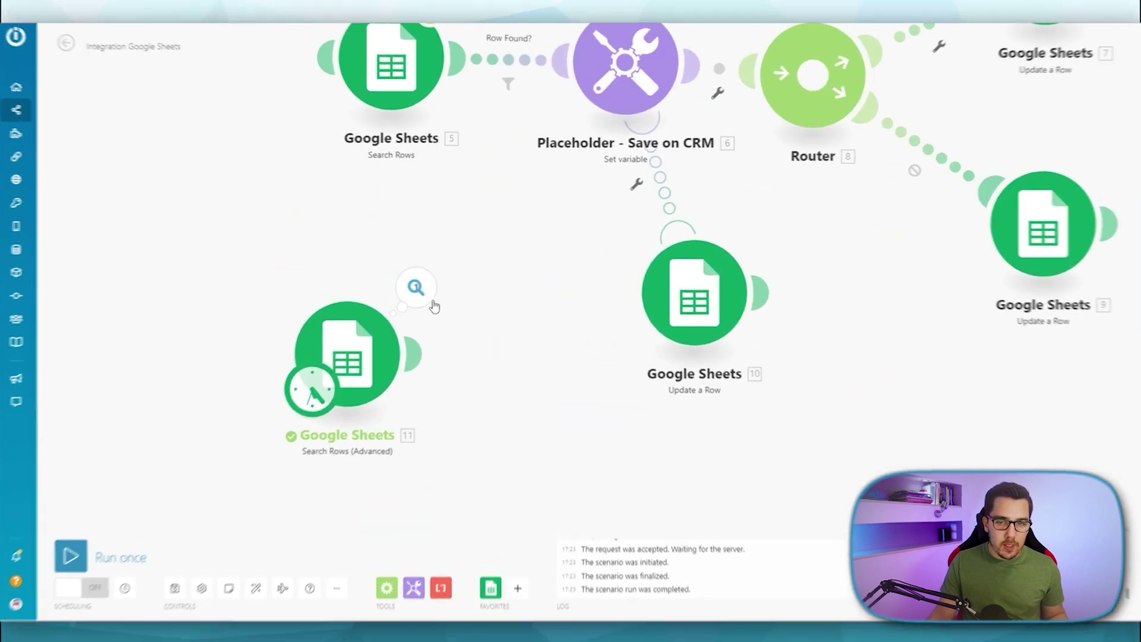
click(415, 289)
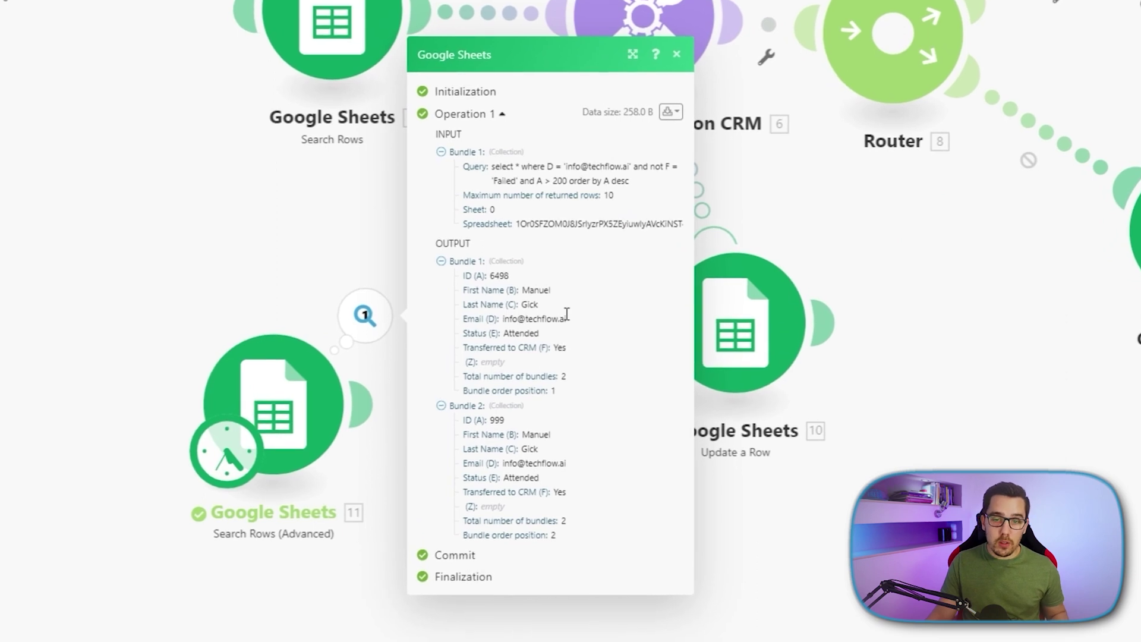